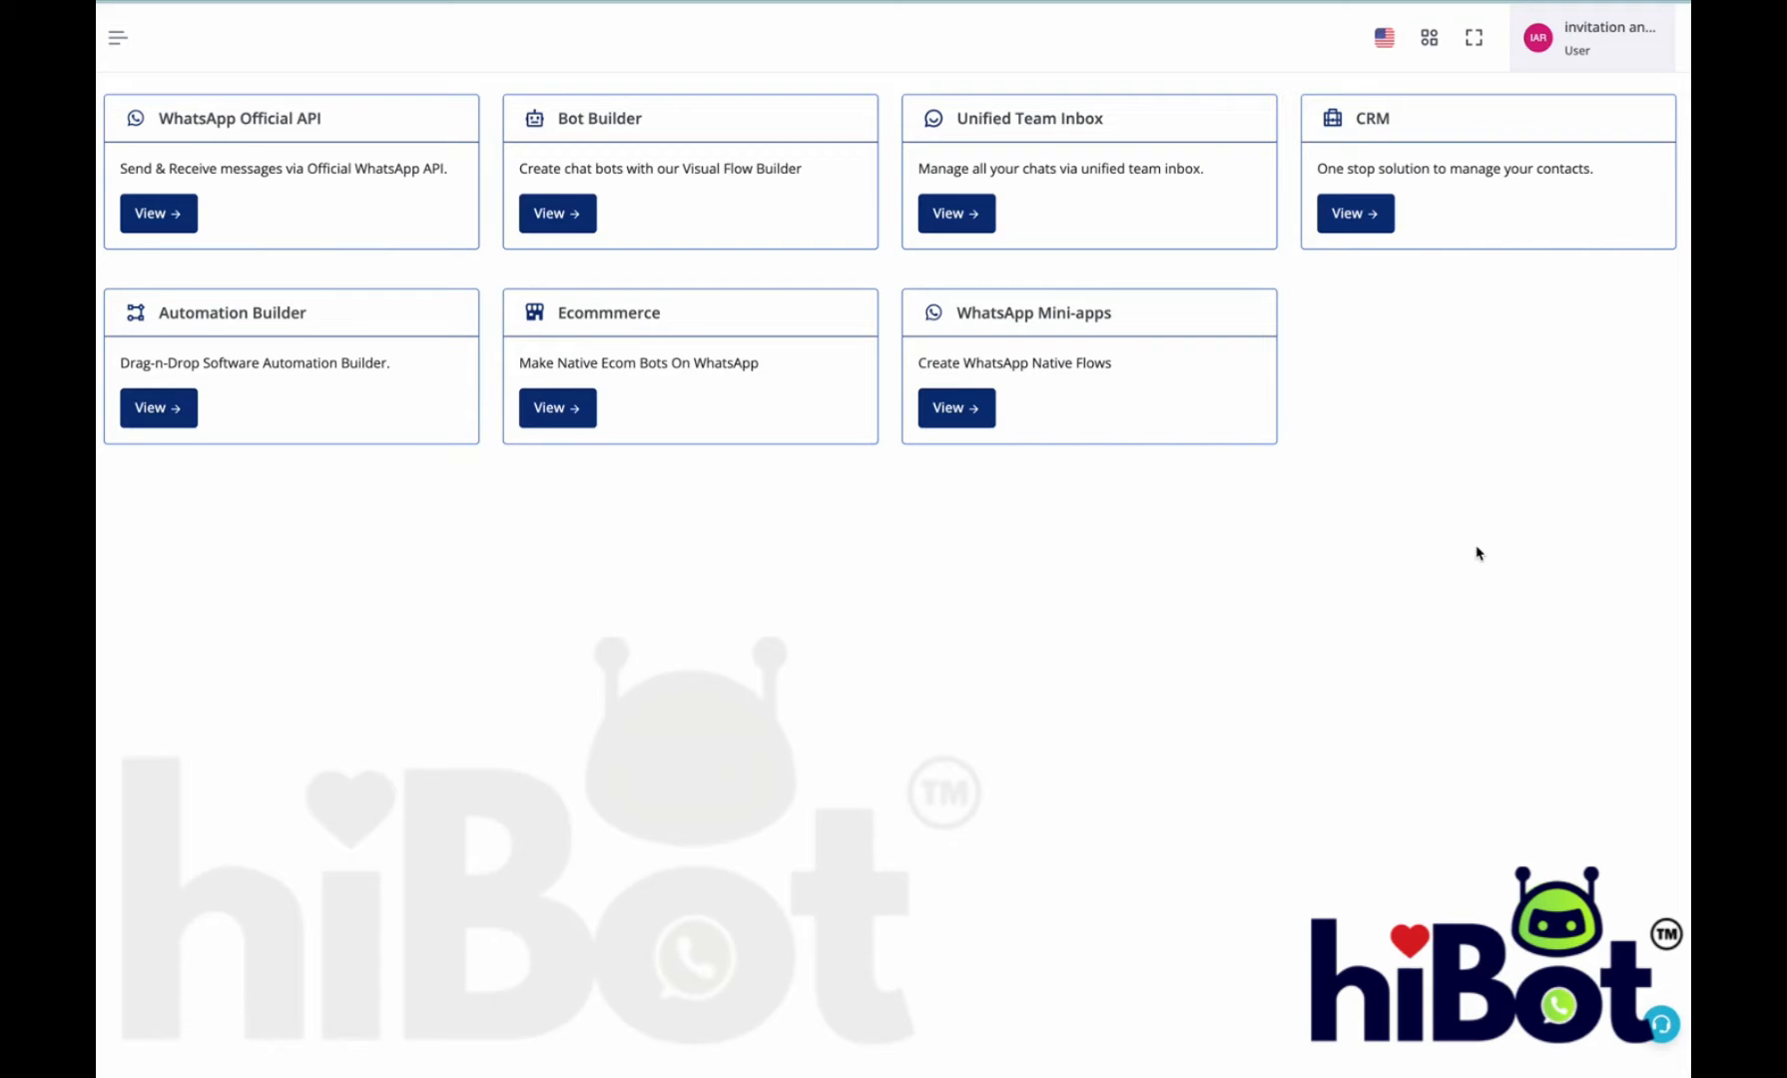
Step: View the WhatsApp Mini-apps flow list and open the Untitled workflow in the Bot Builder
left_click(964, 408)
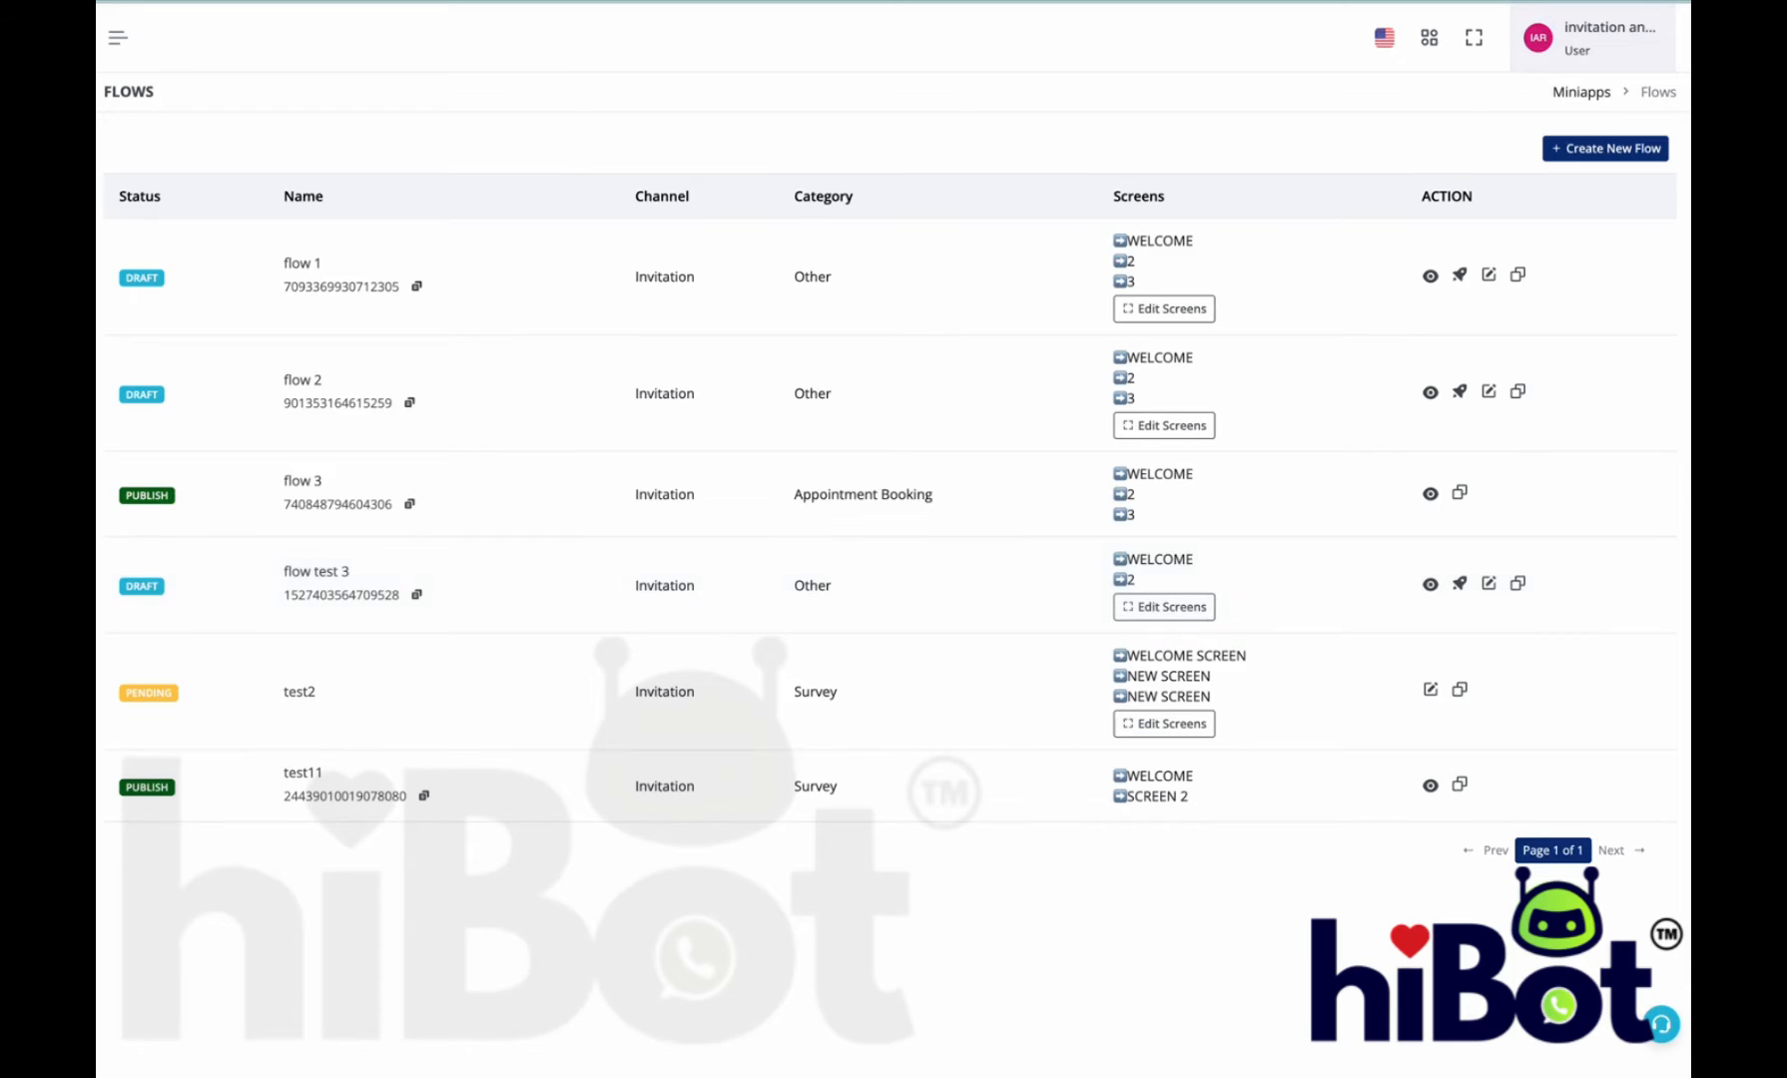
key("alt+Left")
left_click(557, 213)
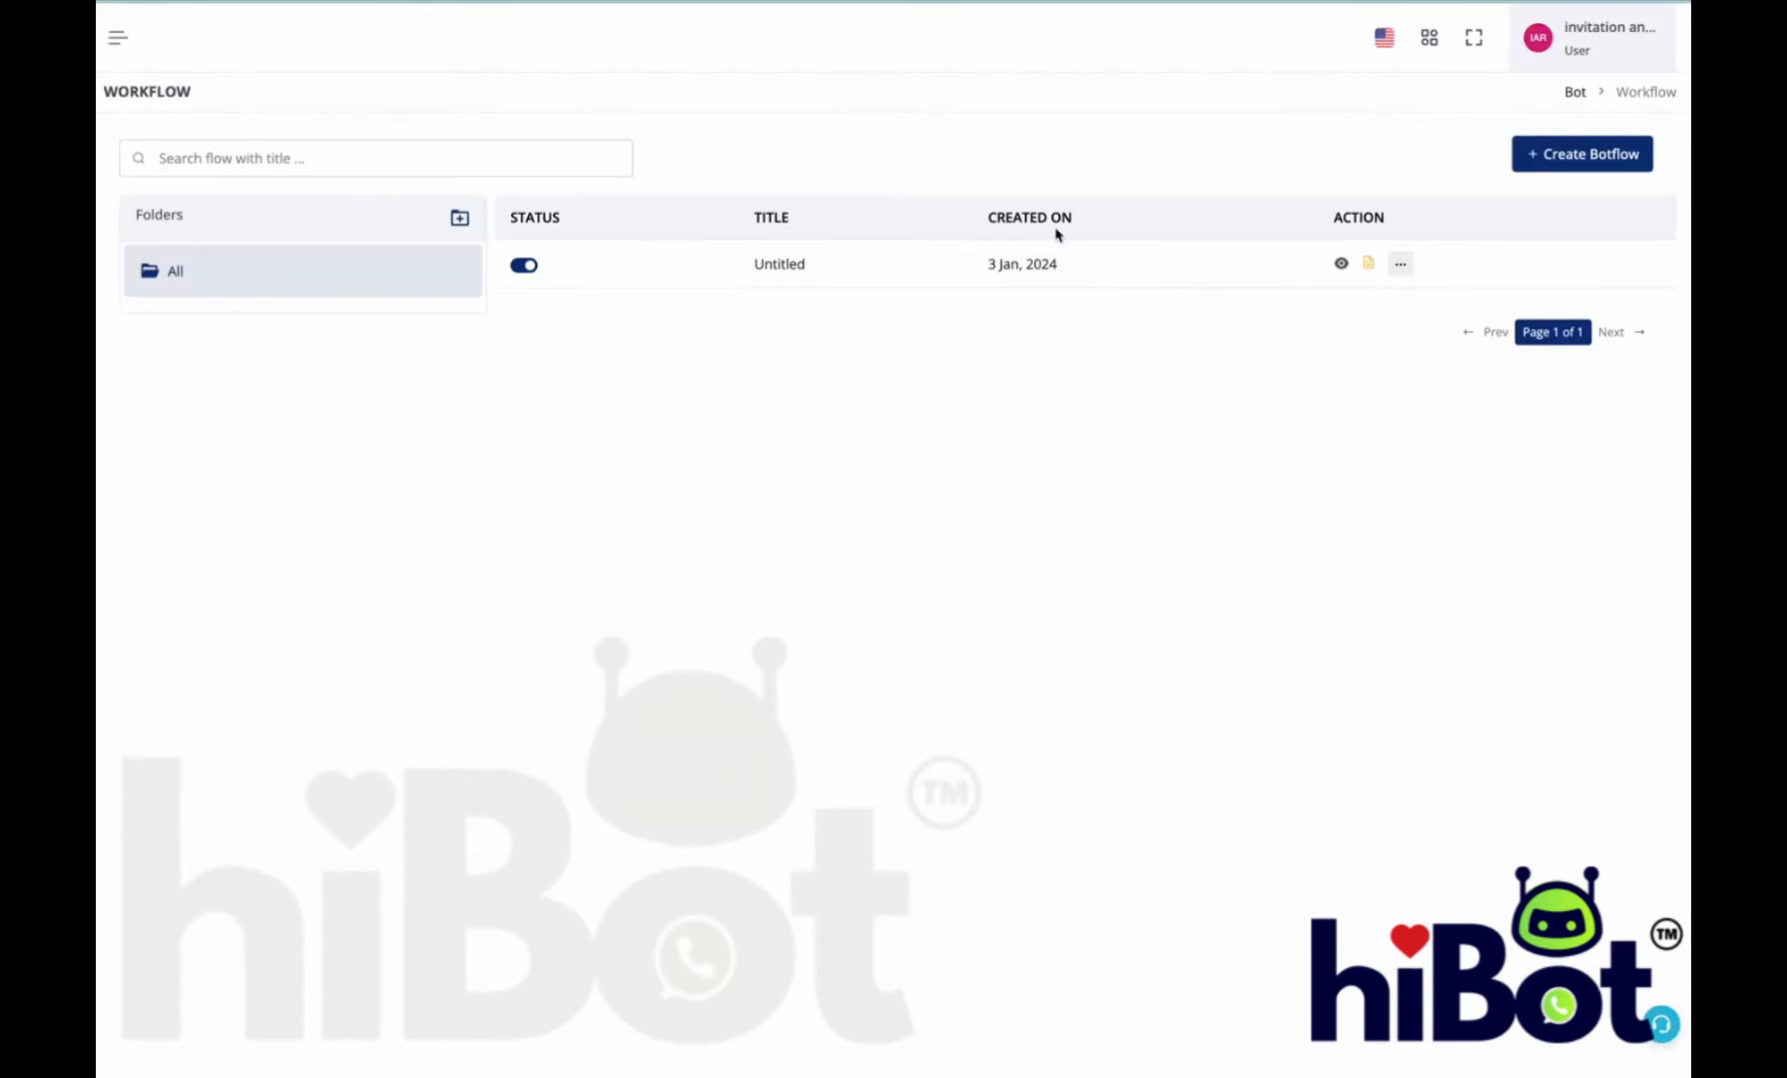
left_click(1340, 265)
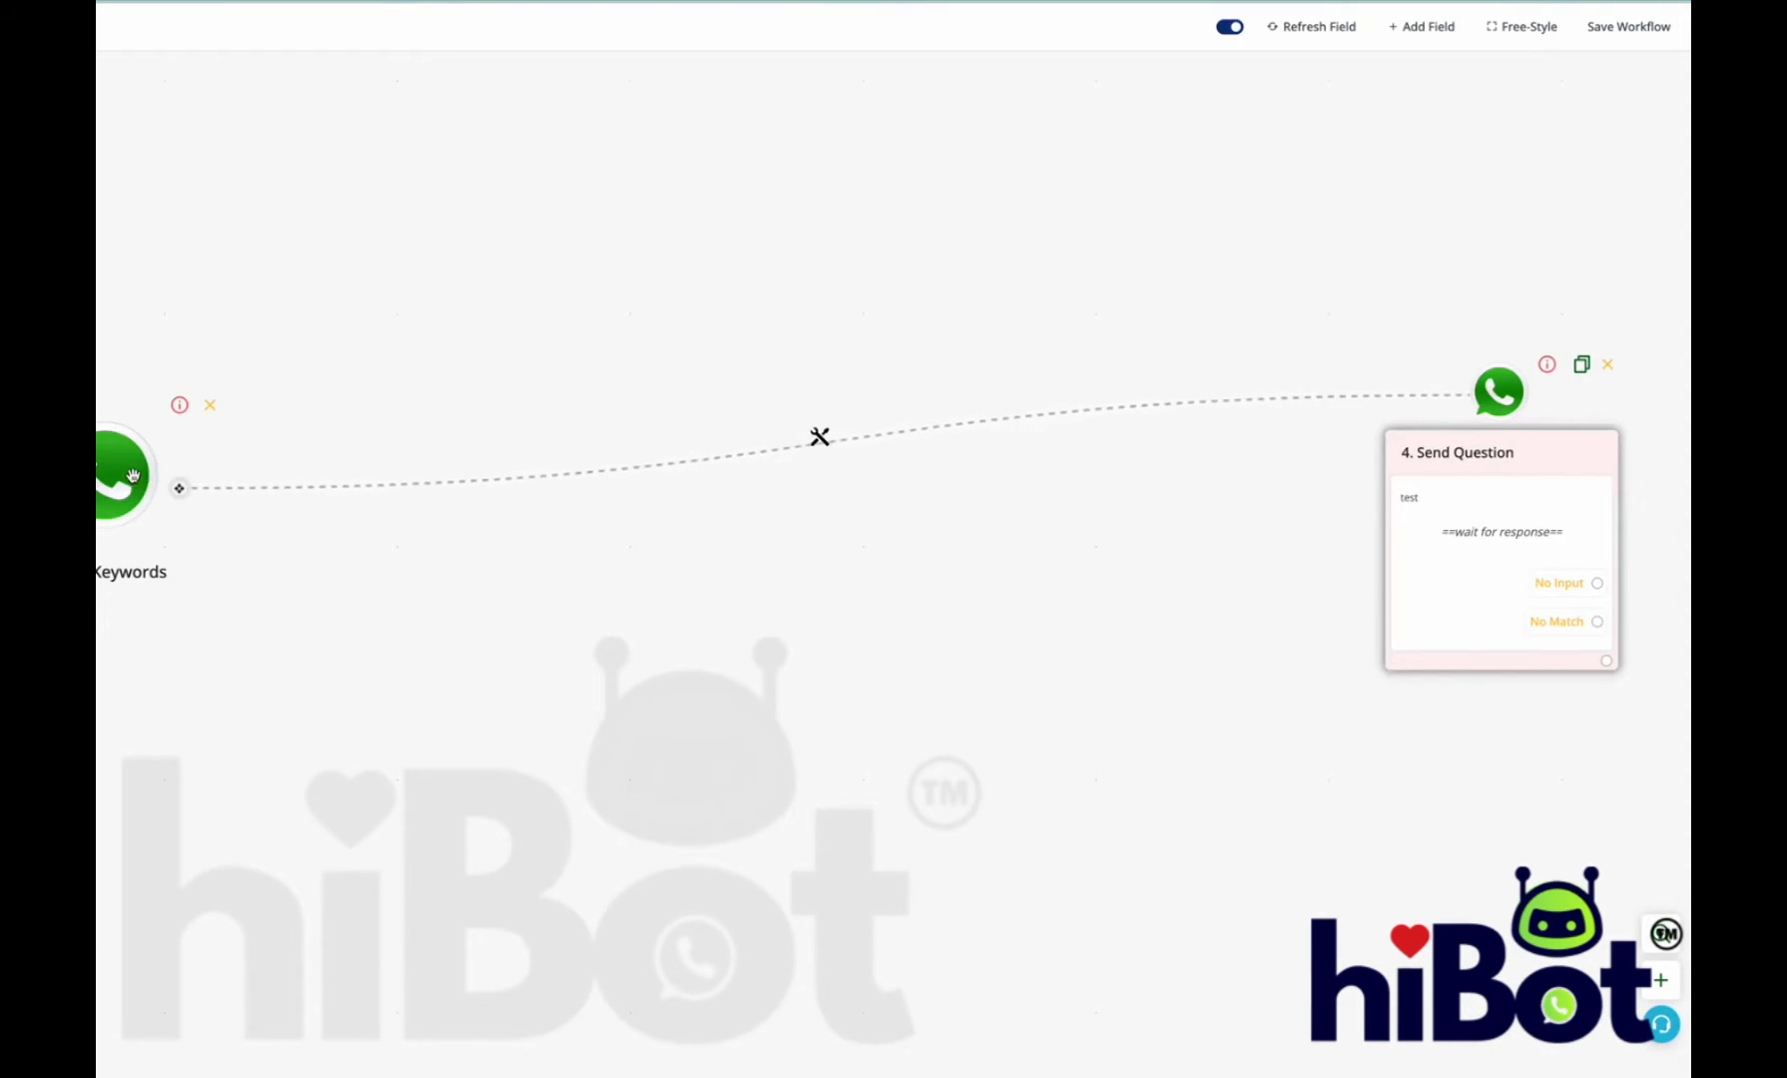
Step: Examine the settings of the existing Send Question block linked to the Hot Keywords trigger
left_click_drag(133, 476, 540, 478)
left_click_drag(1008, 700, 451, 700)
left_click(905, 498)
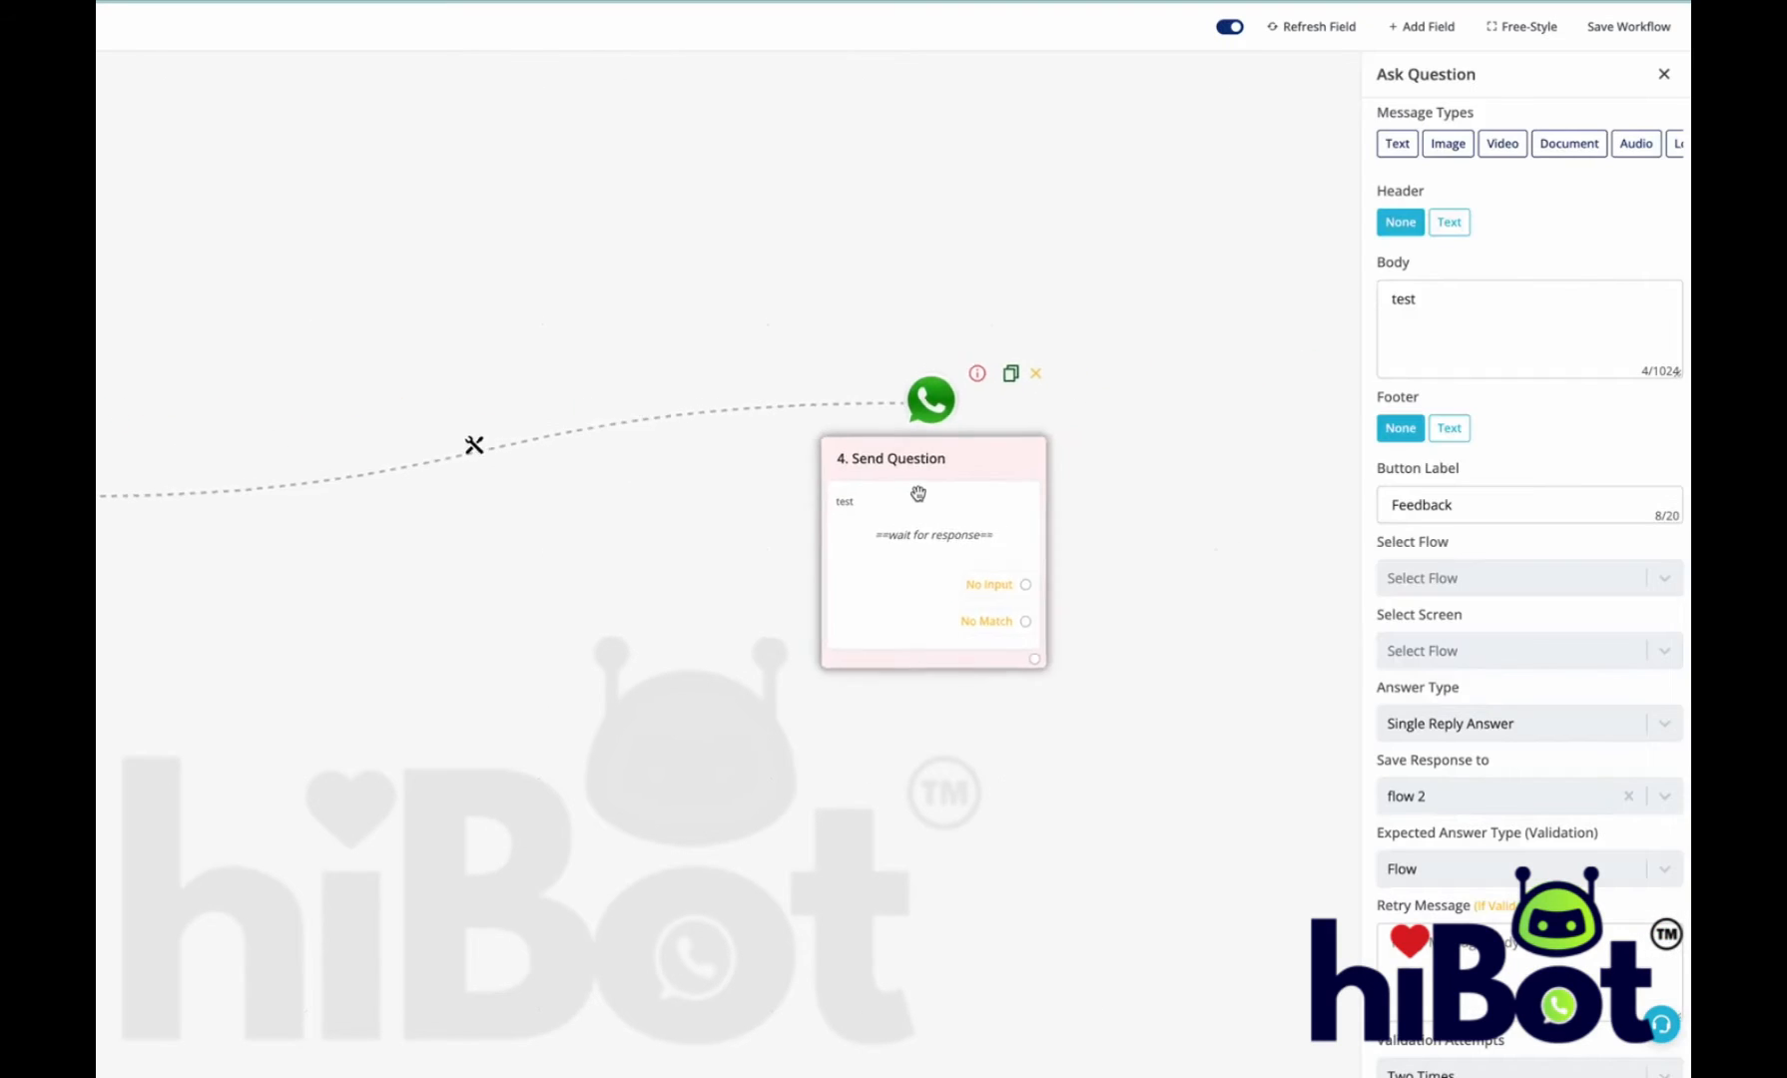
left_click(1662, 75)
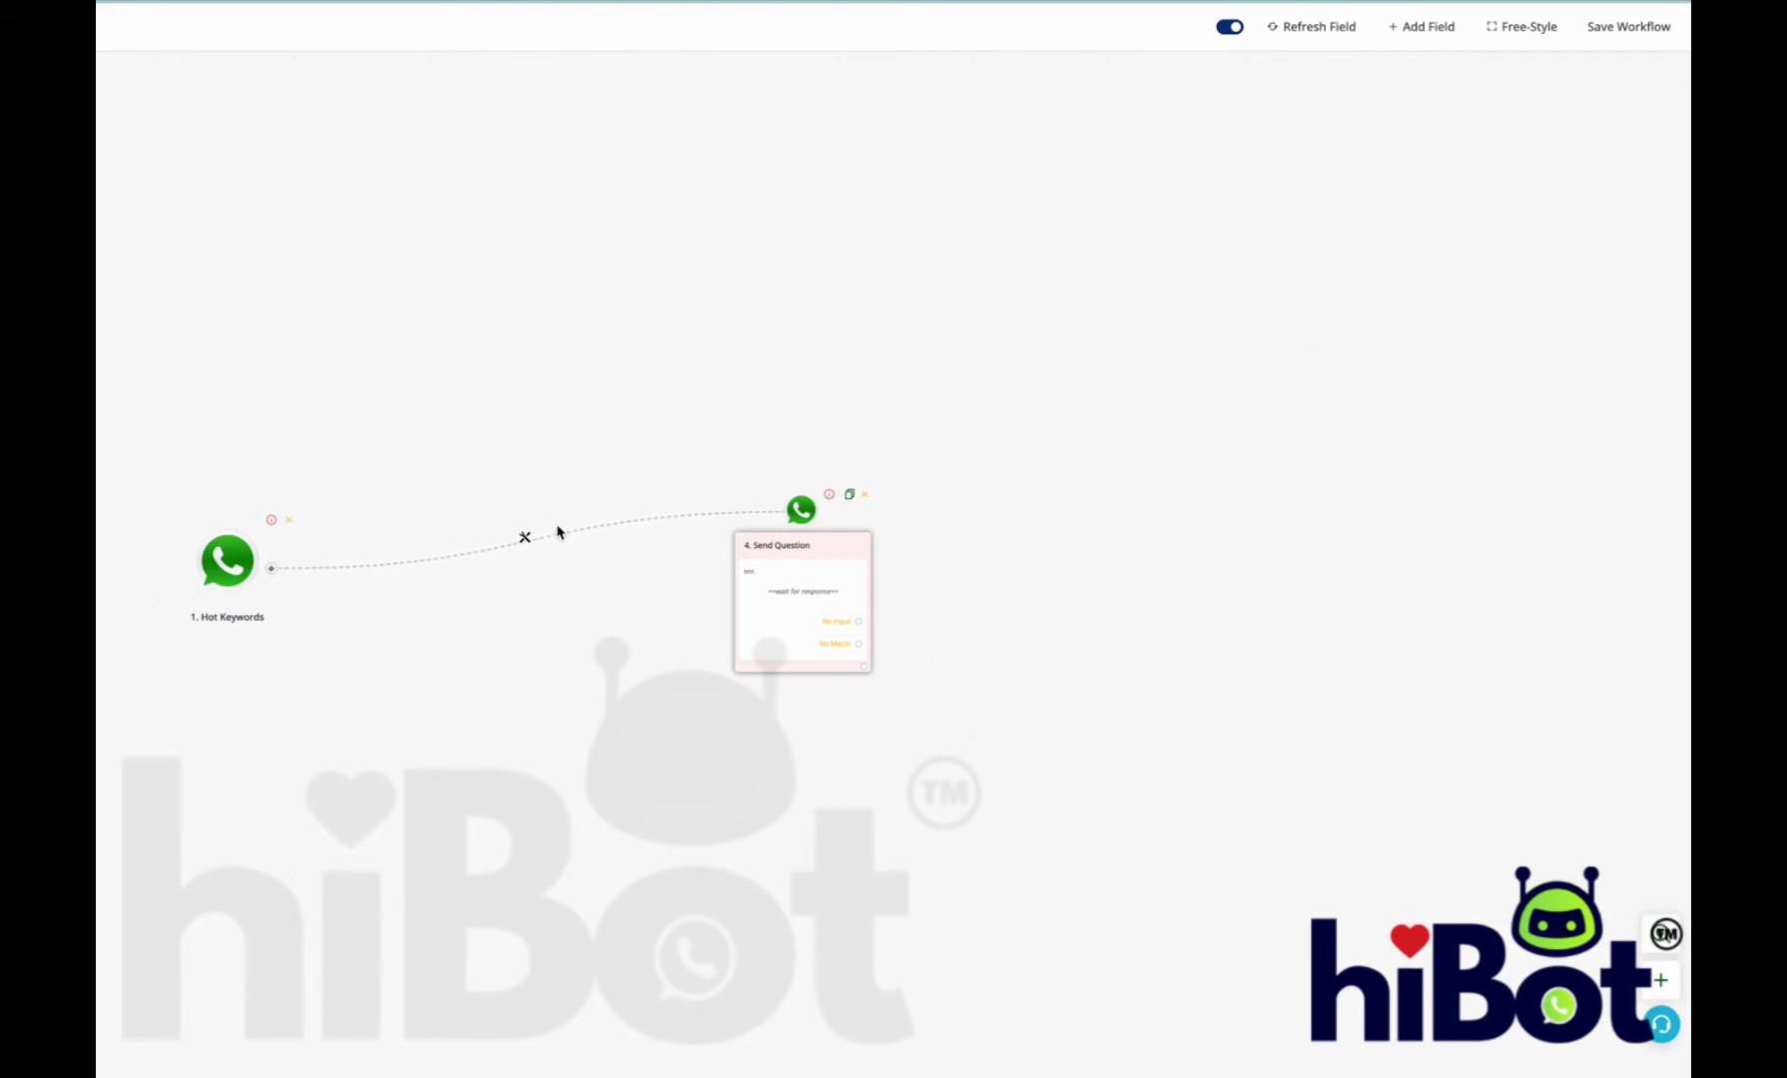
Step: Remove the link between Hot Keywords and the existing Send Question block, and add an empty step after Hot Keywords
left_click(524, 537)
left_click(557, 669)
left_click(273, 569)
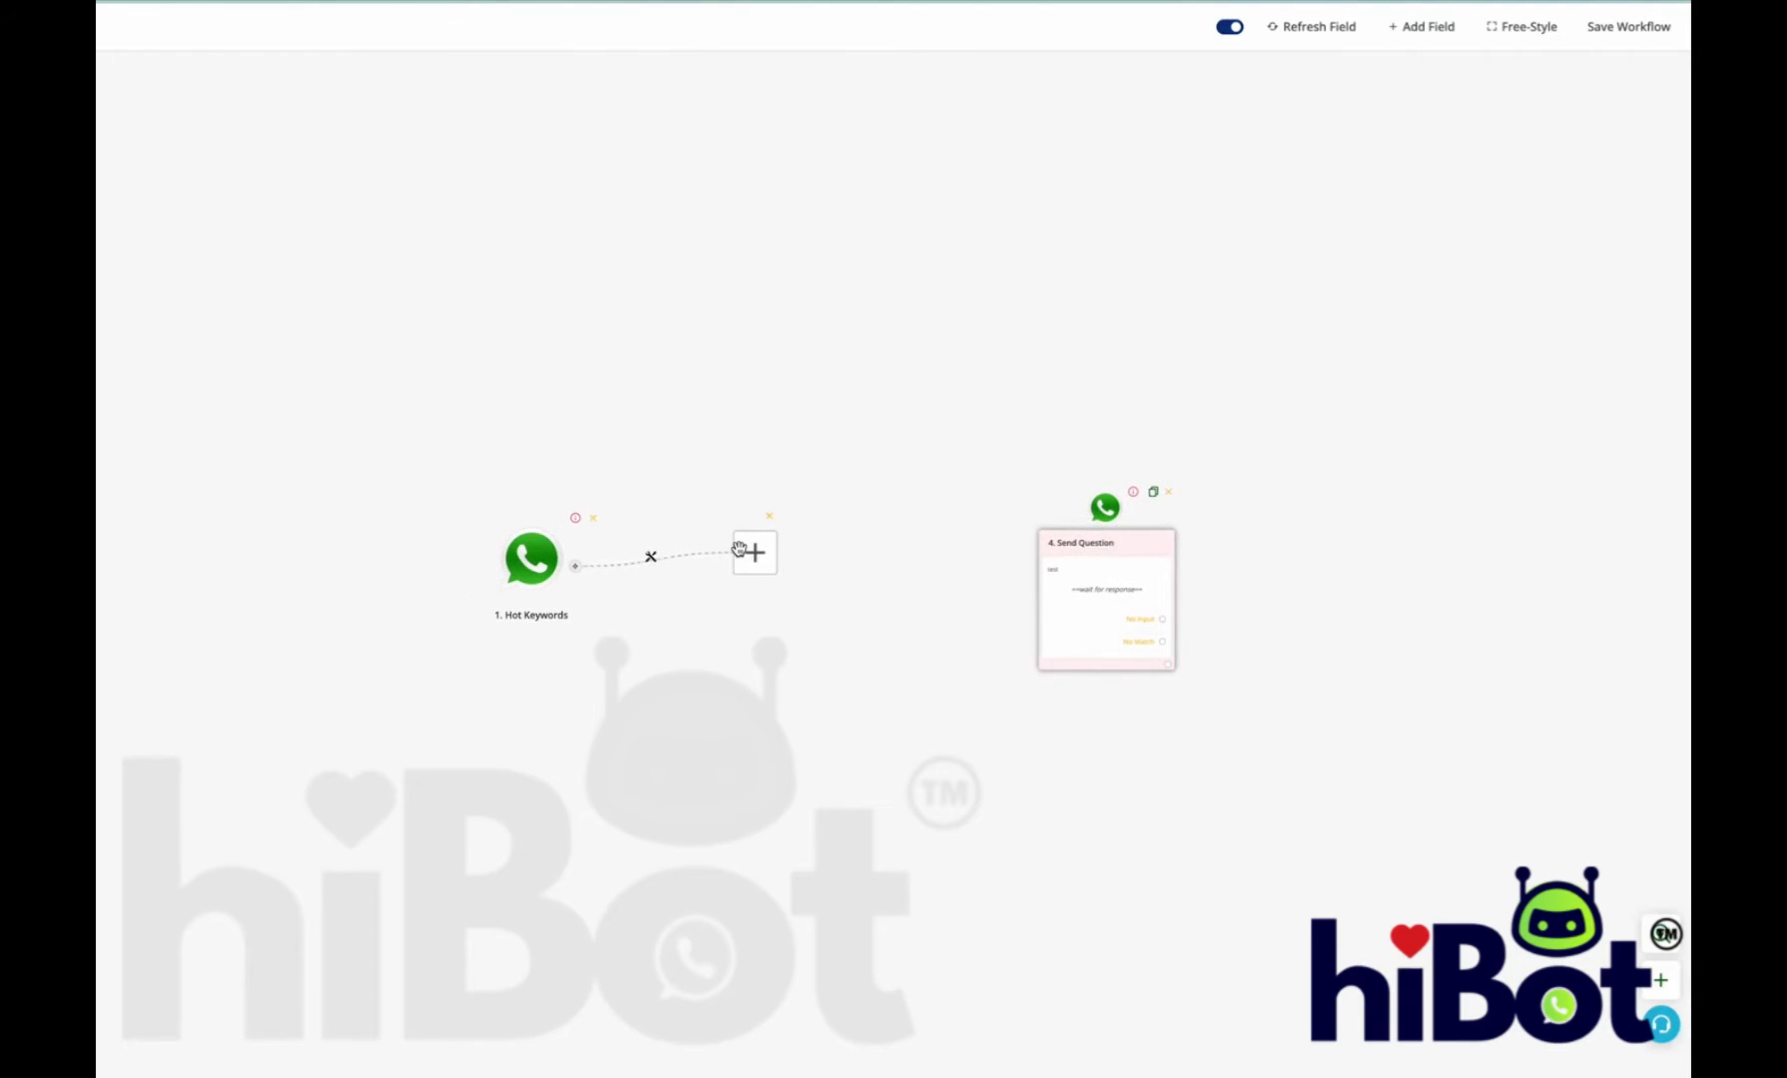
Step: Make the empty step an Ask Question action using the WhatsApp Mini-apps message type
left_click(739, 549)
left_click(1555, 272)
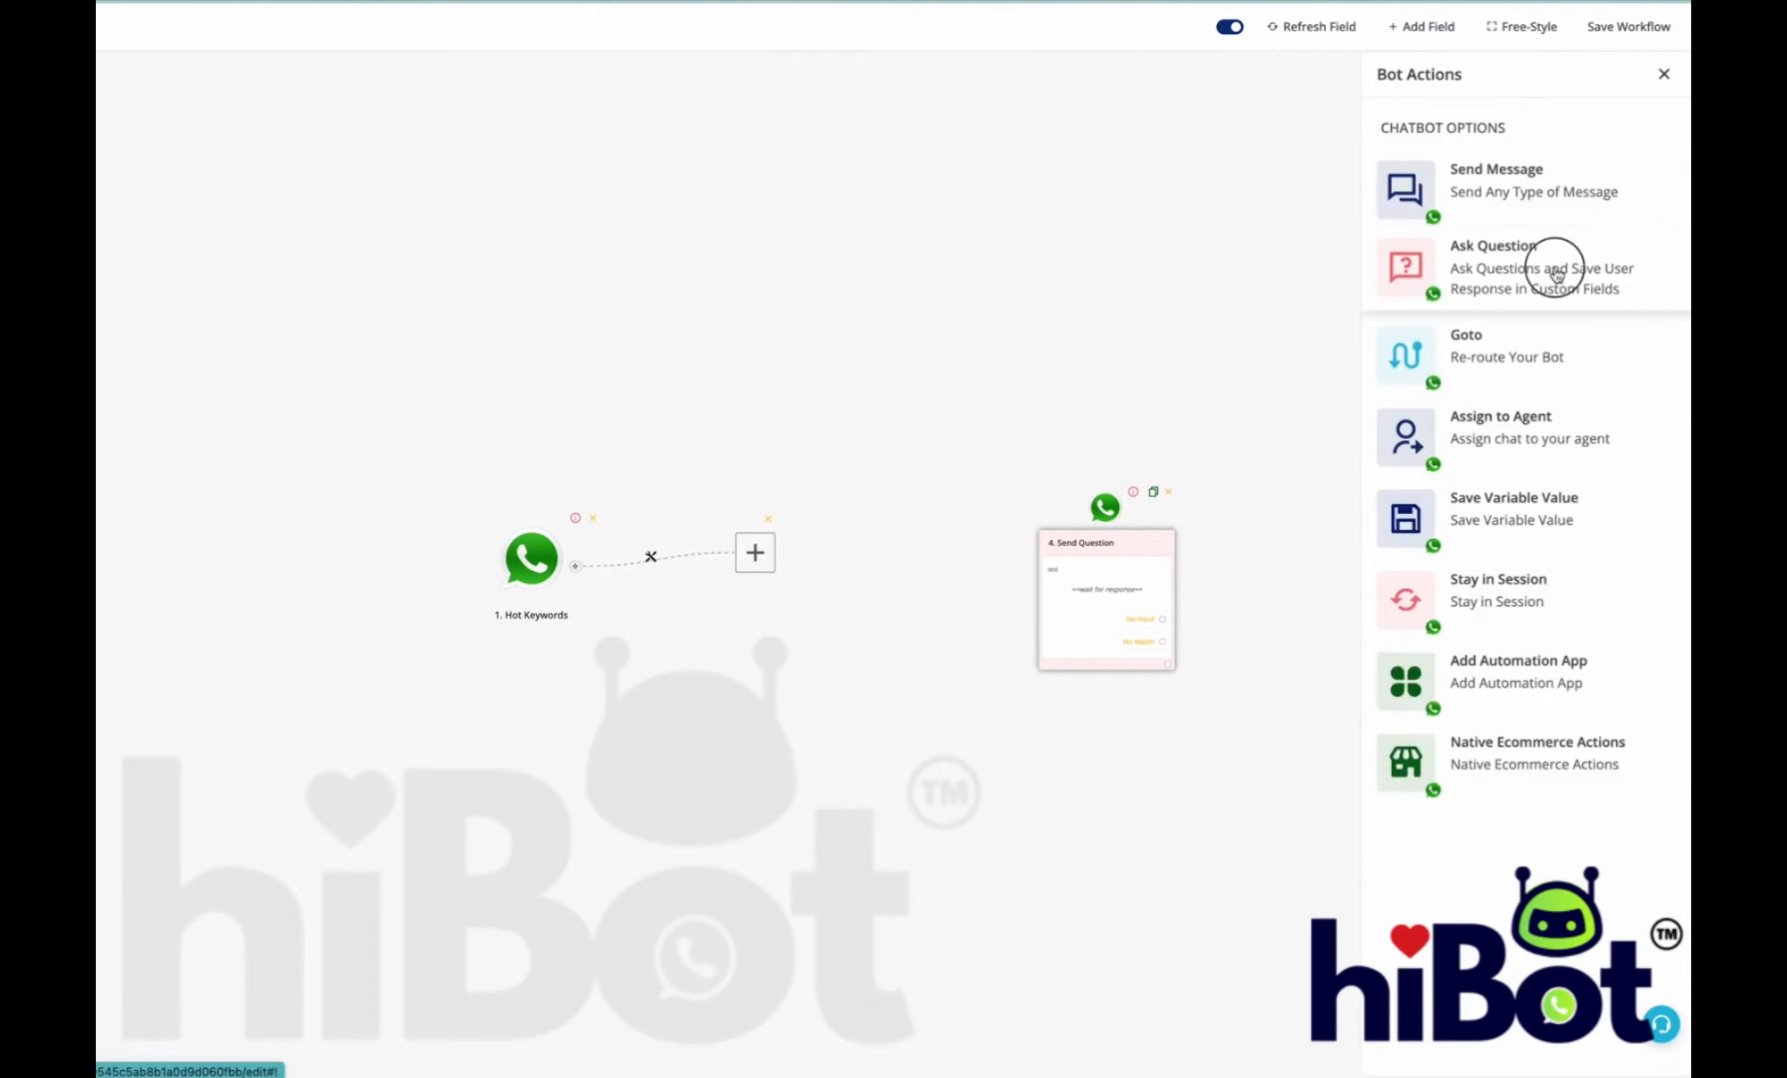
scroll(1467, 743, "down", 3)
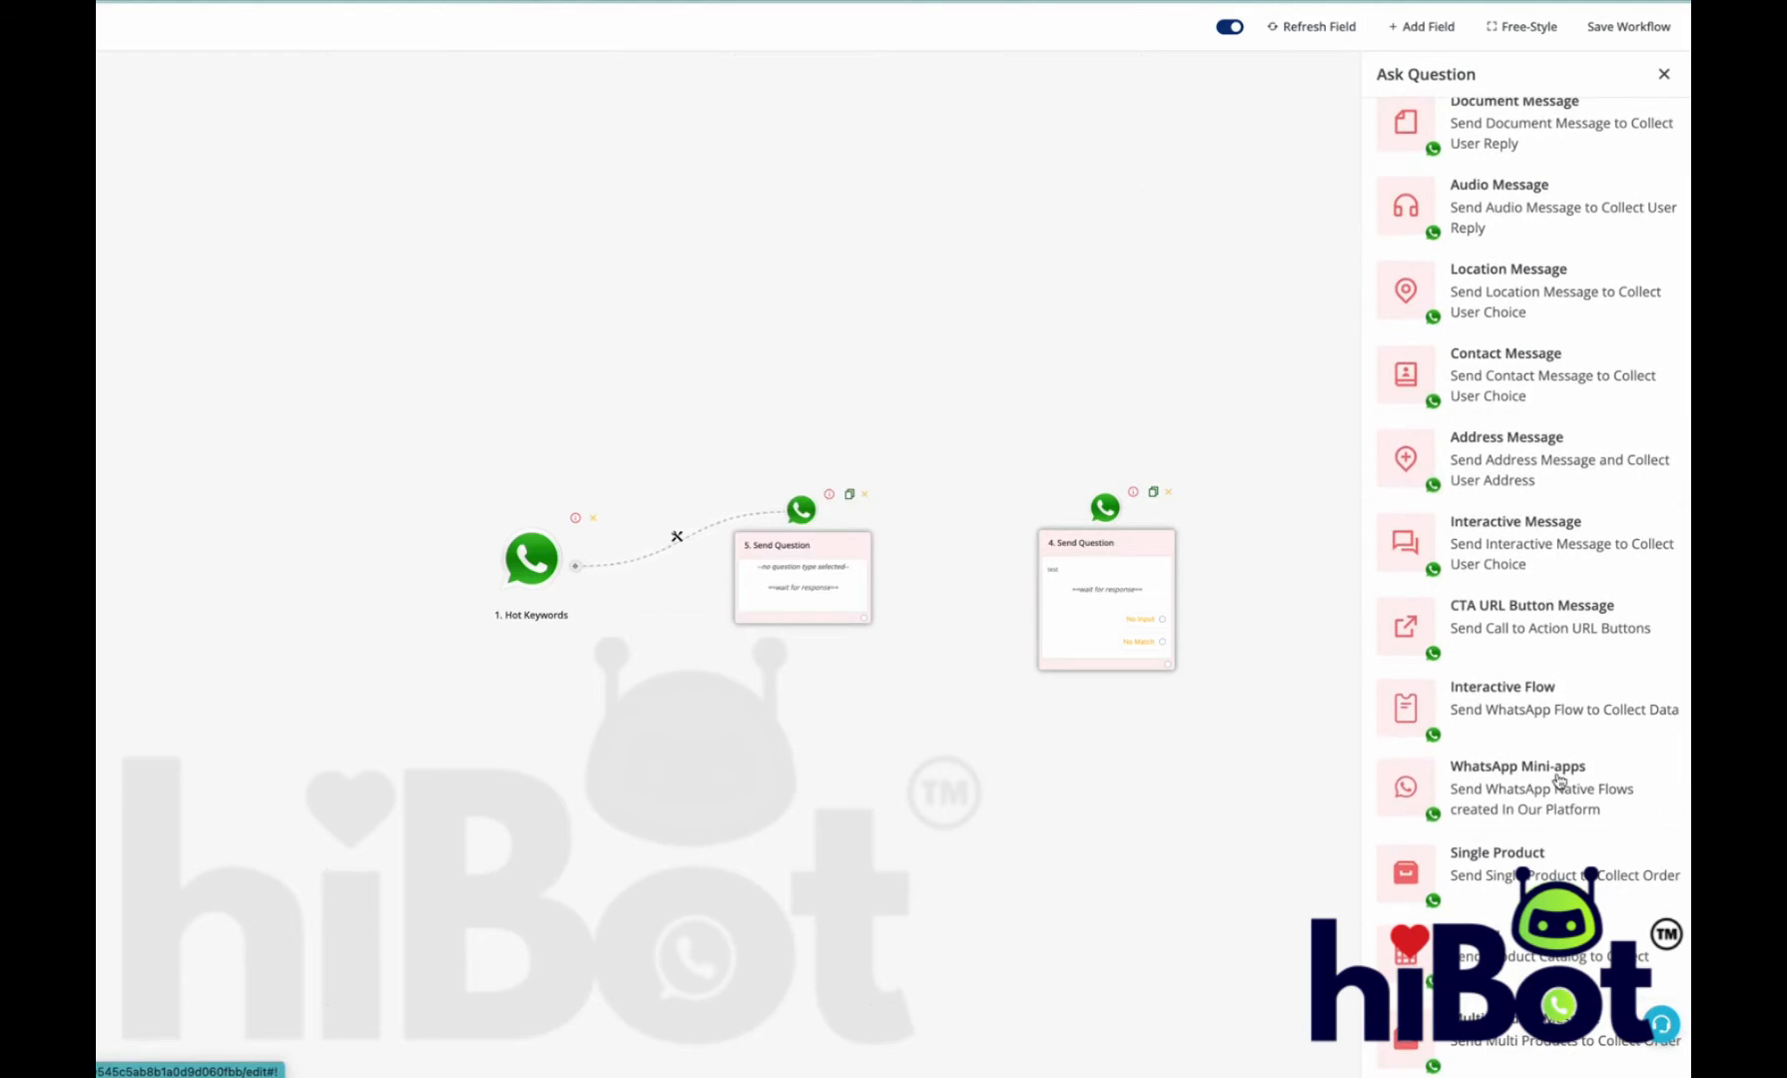
left_click(1501, 788)
scroll(1511, 230, "up", 2)
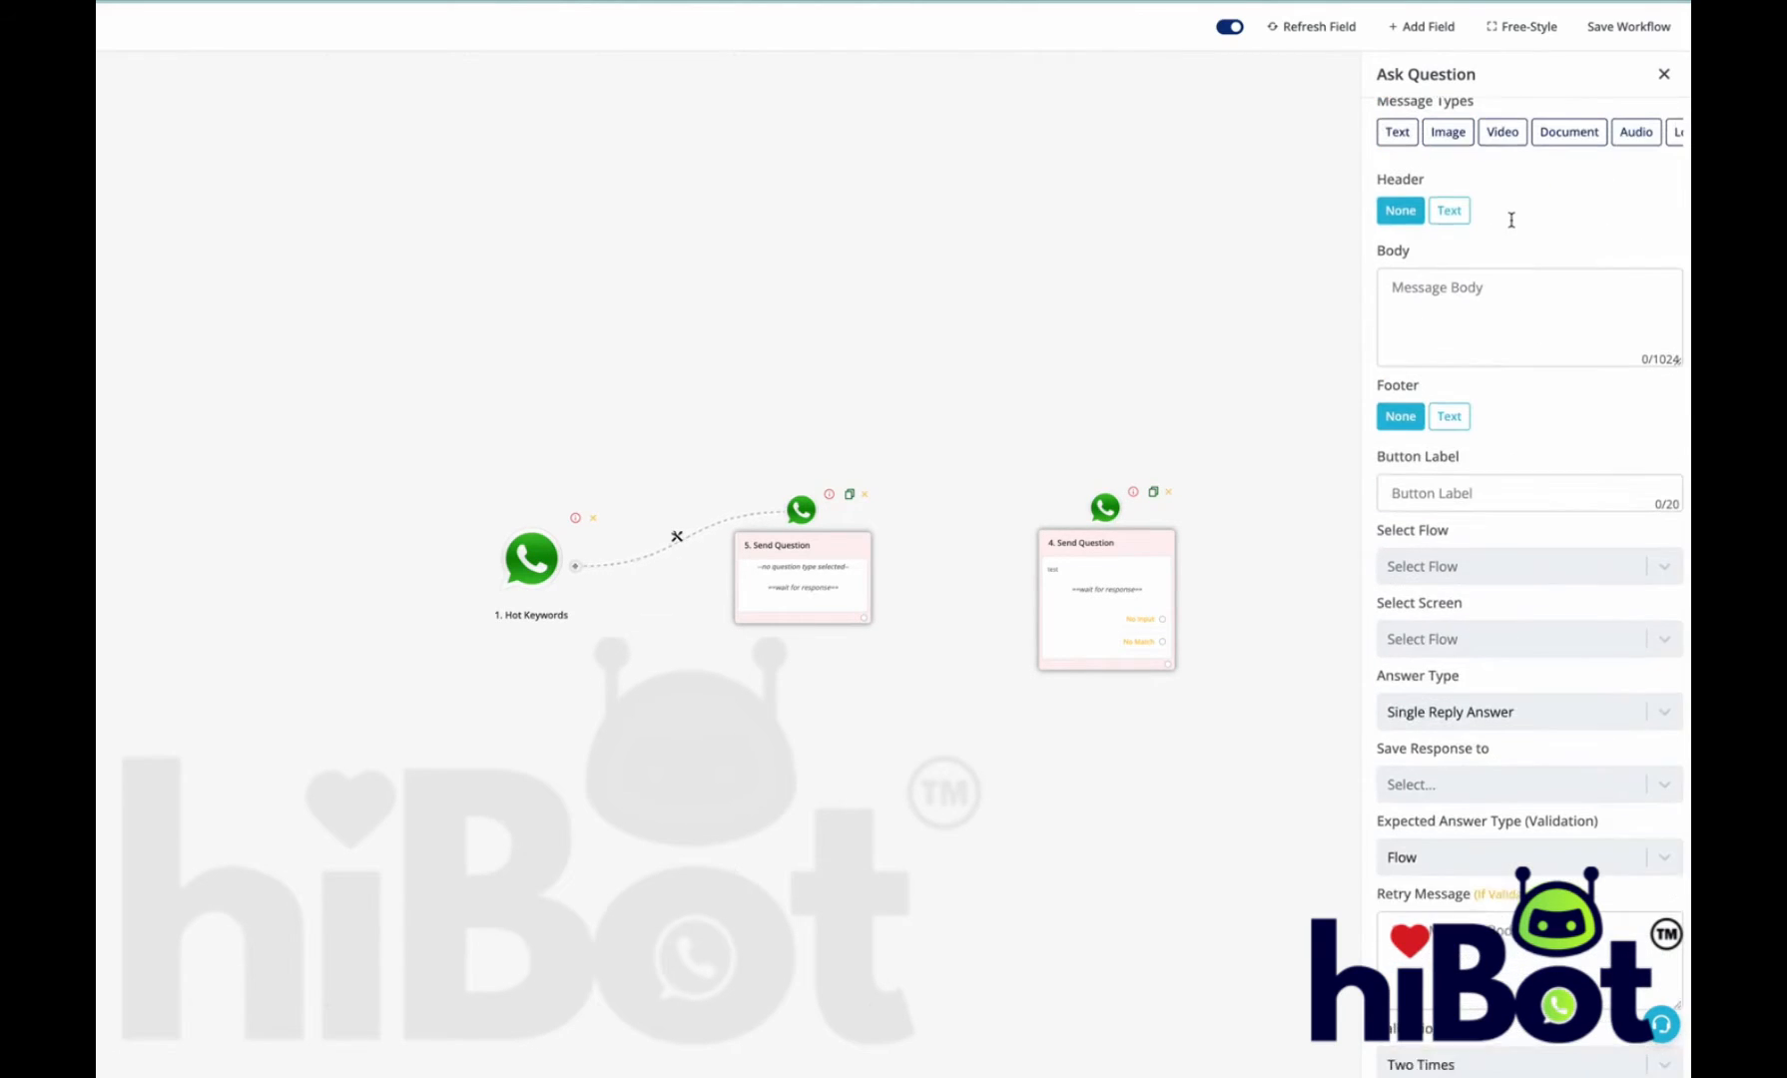
Step: Set the new question's message body to "test" and its button label to "Start Quiz"
scroll(1511, 219, "up", 1)
left_click(1483, 314)
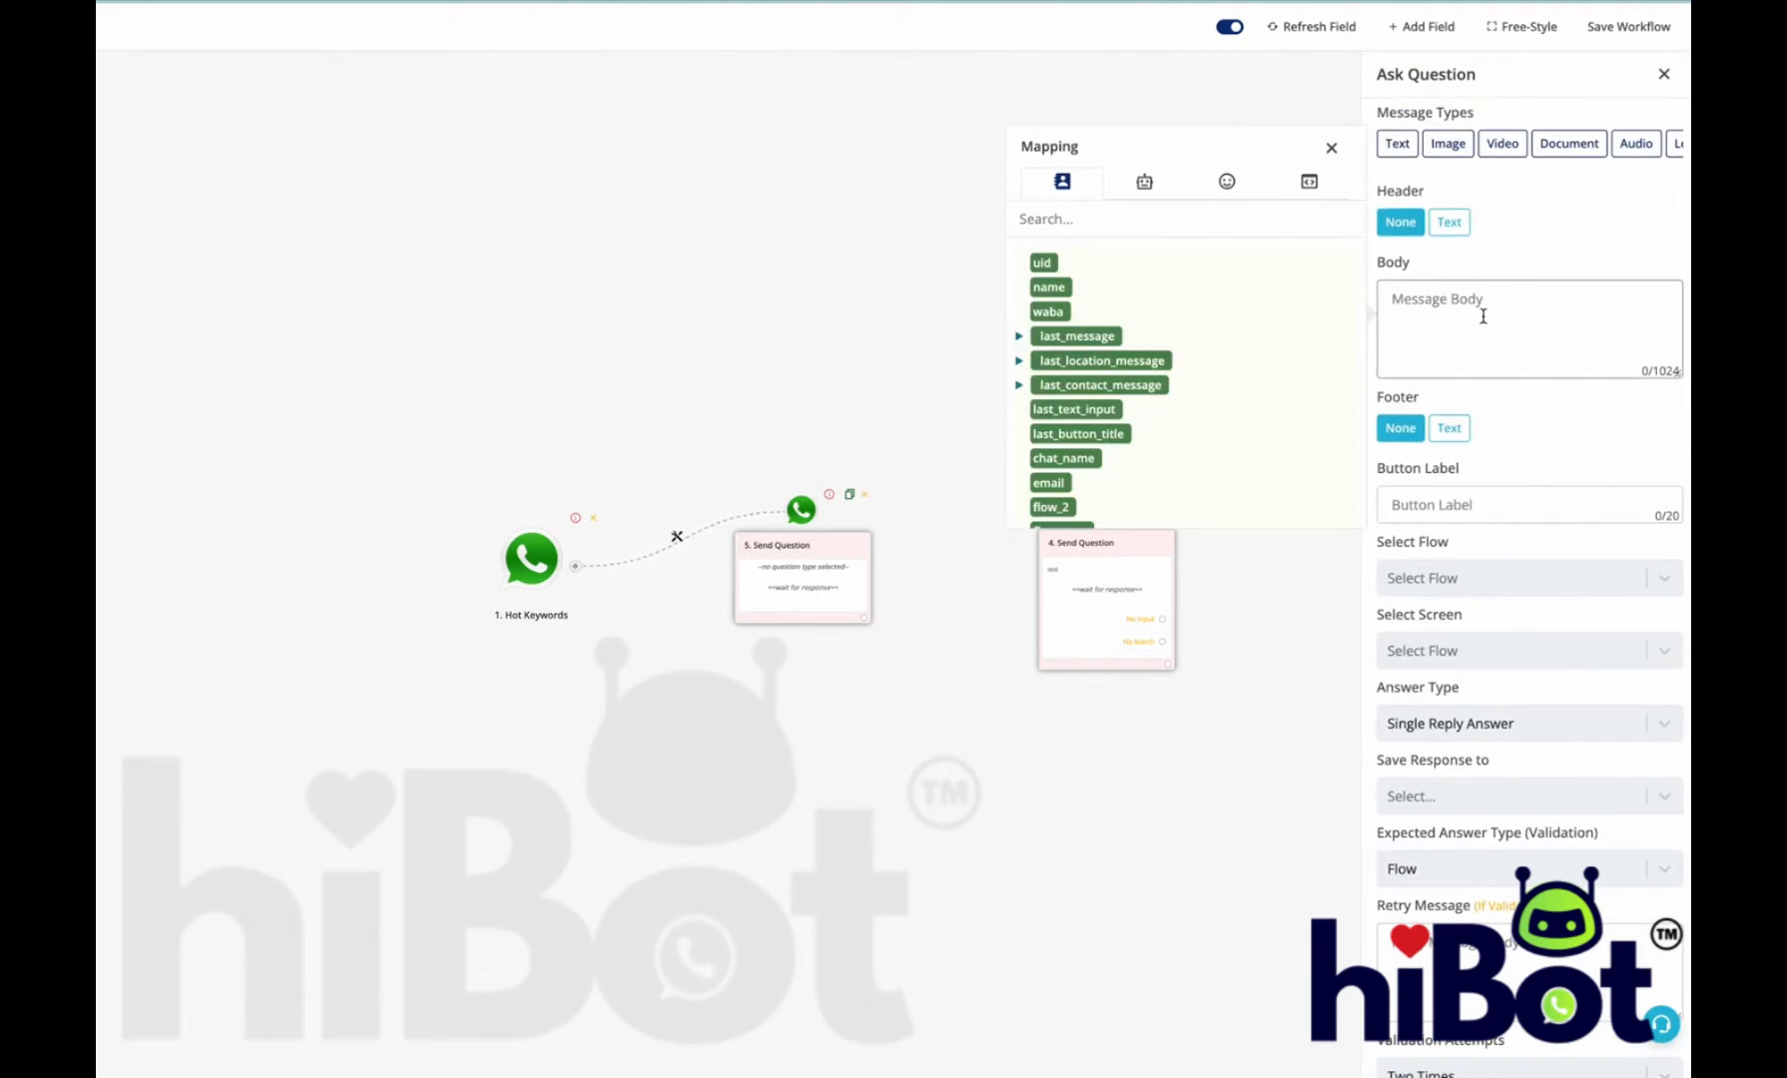
type("test")
left_click(1525, 509)
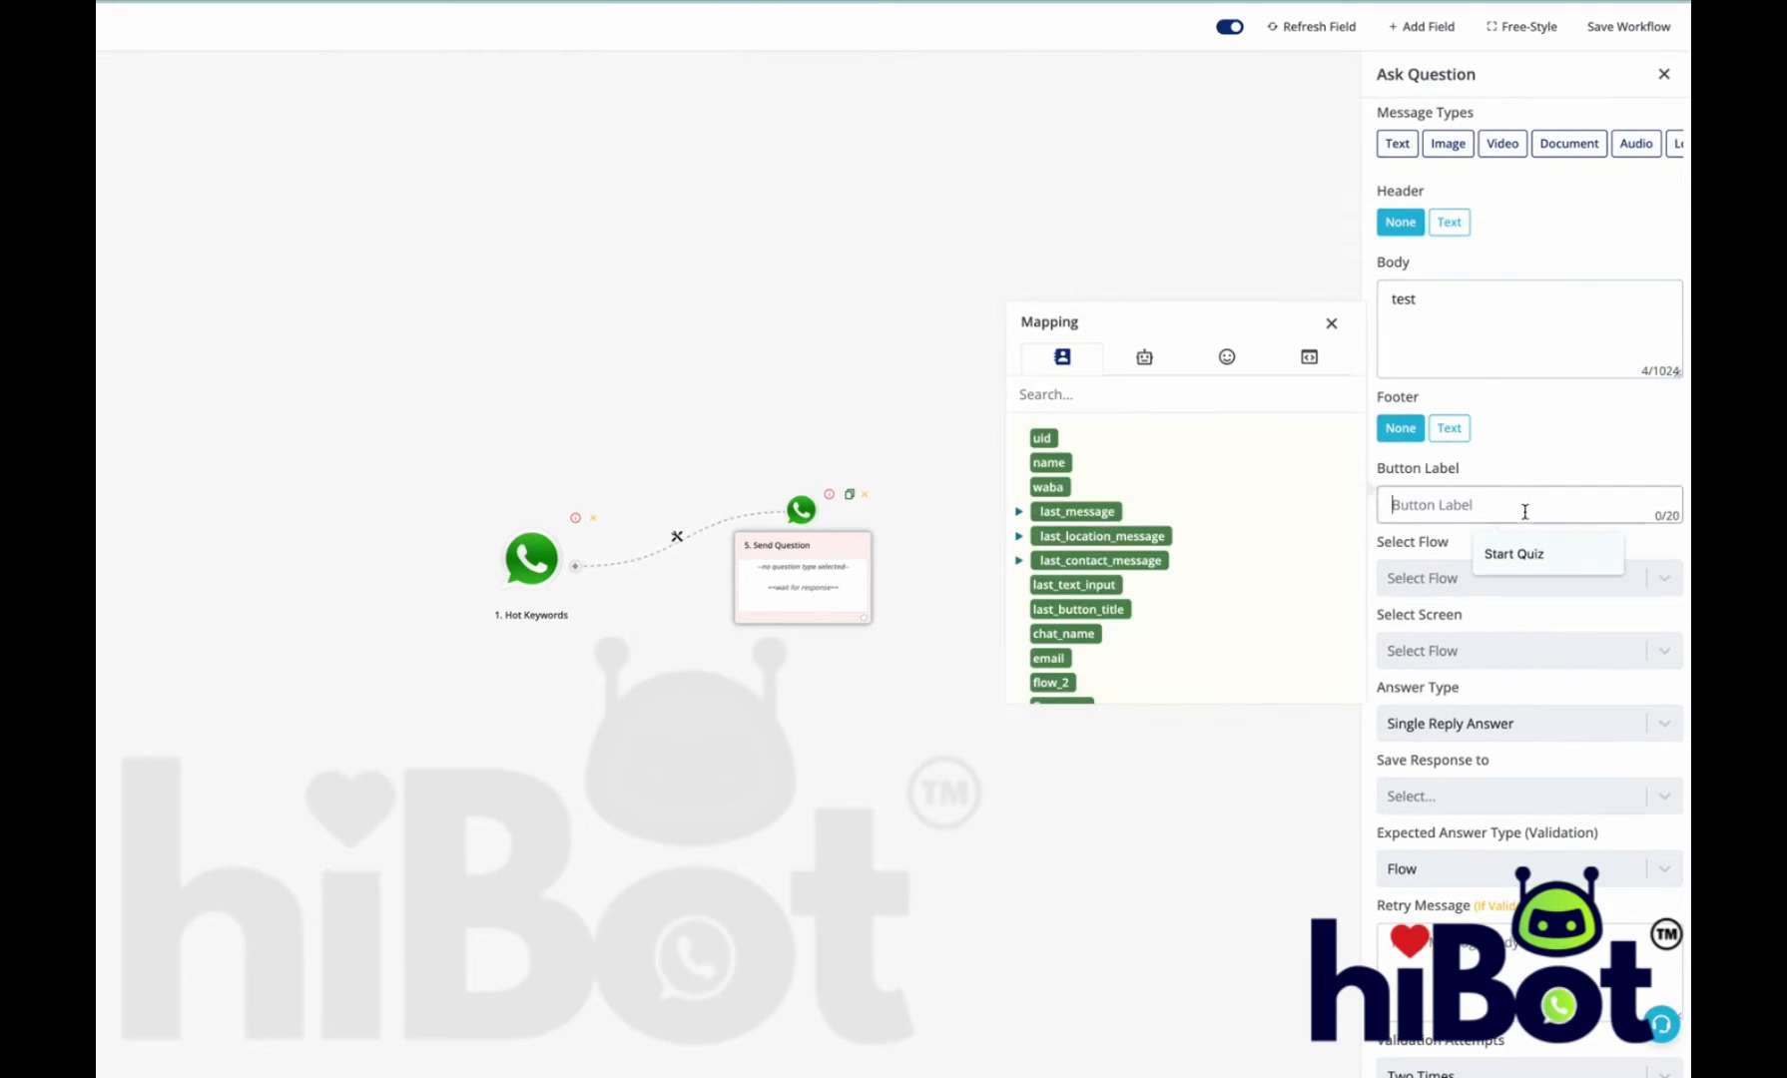
left_click(1504, 552)
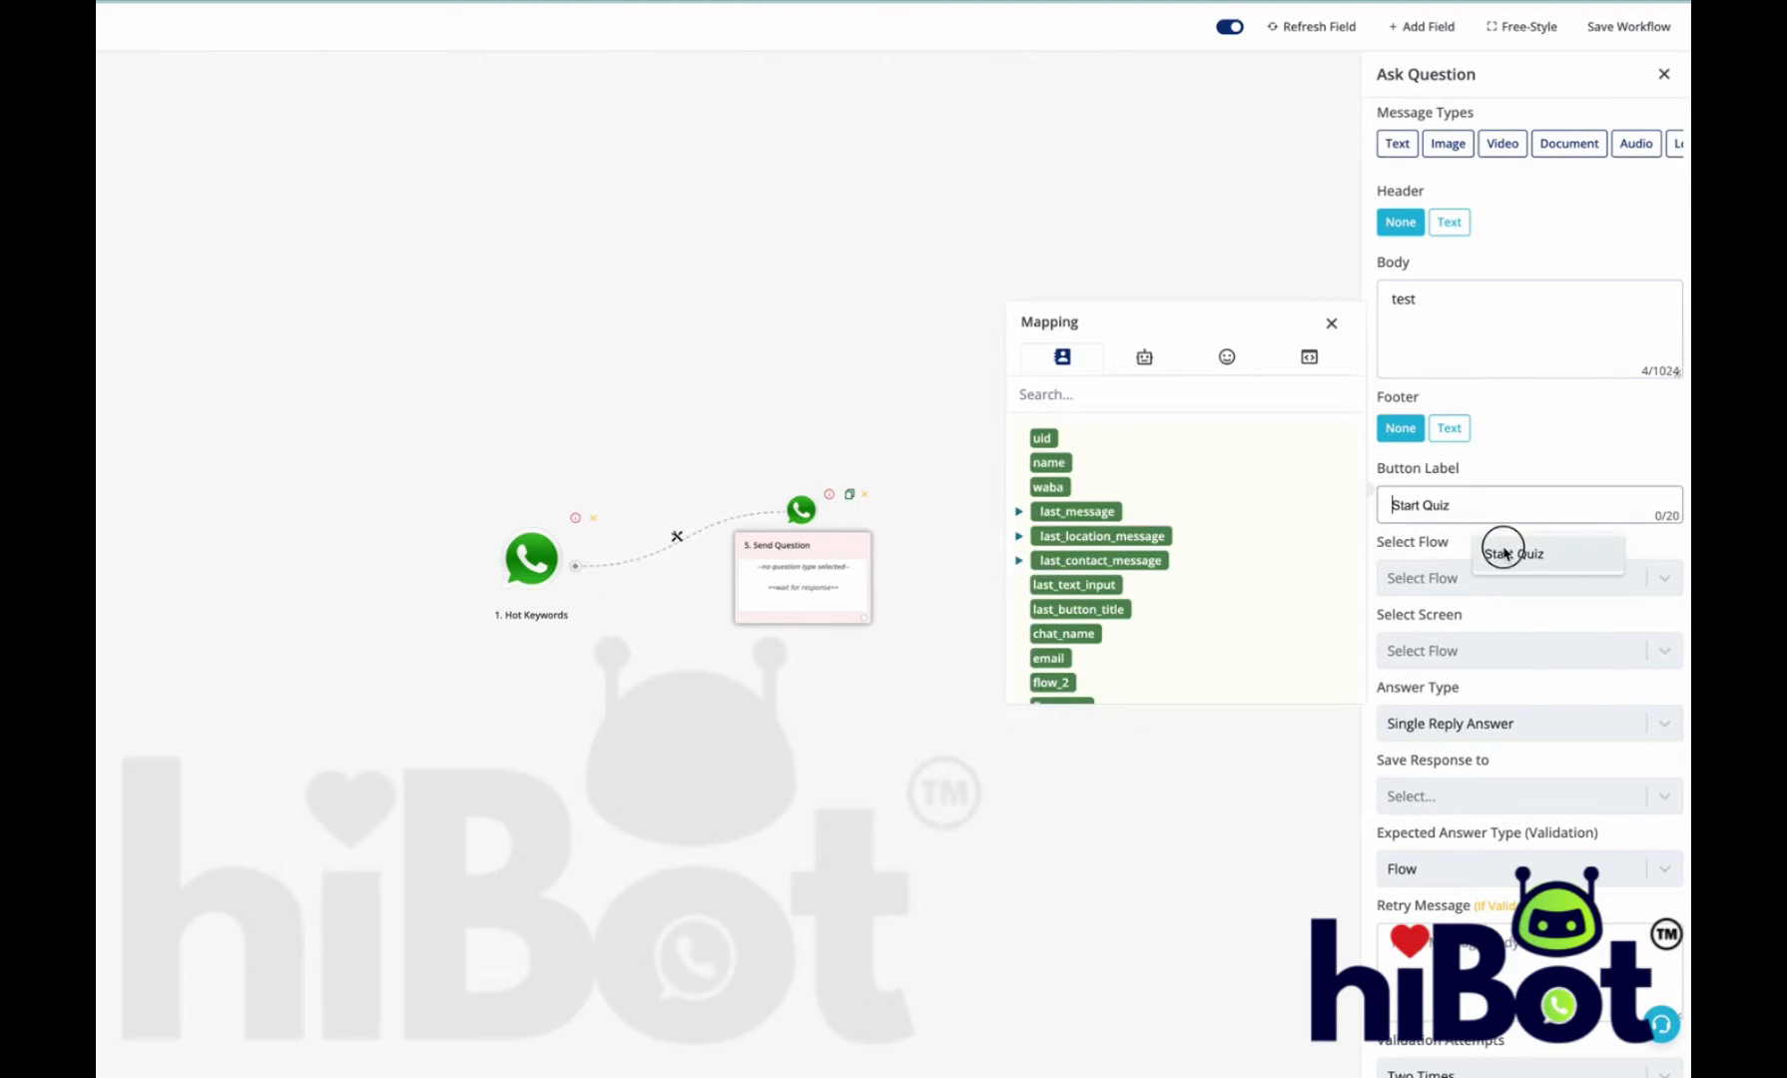
Step: Assign the published flow test11 to the question with welcome as its screen
left_click(1508, 577)
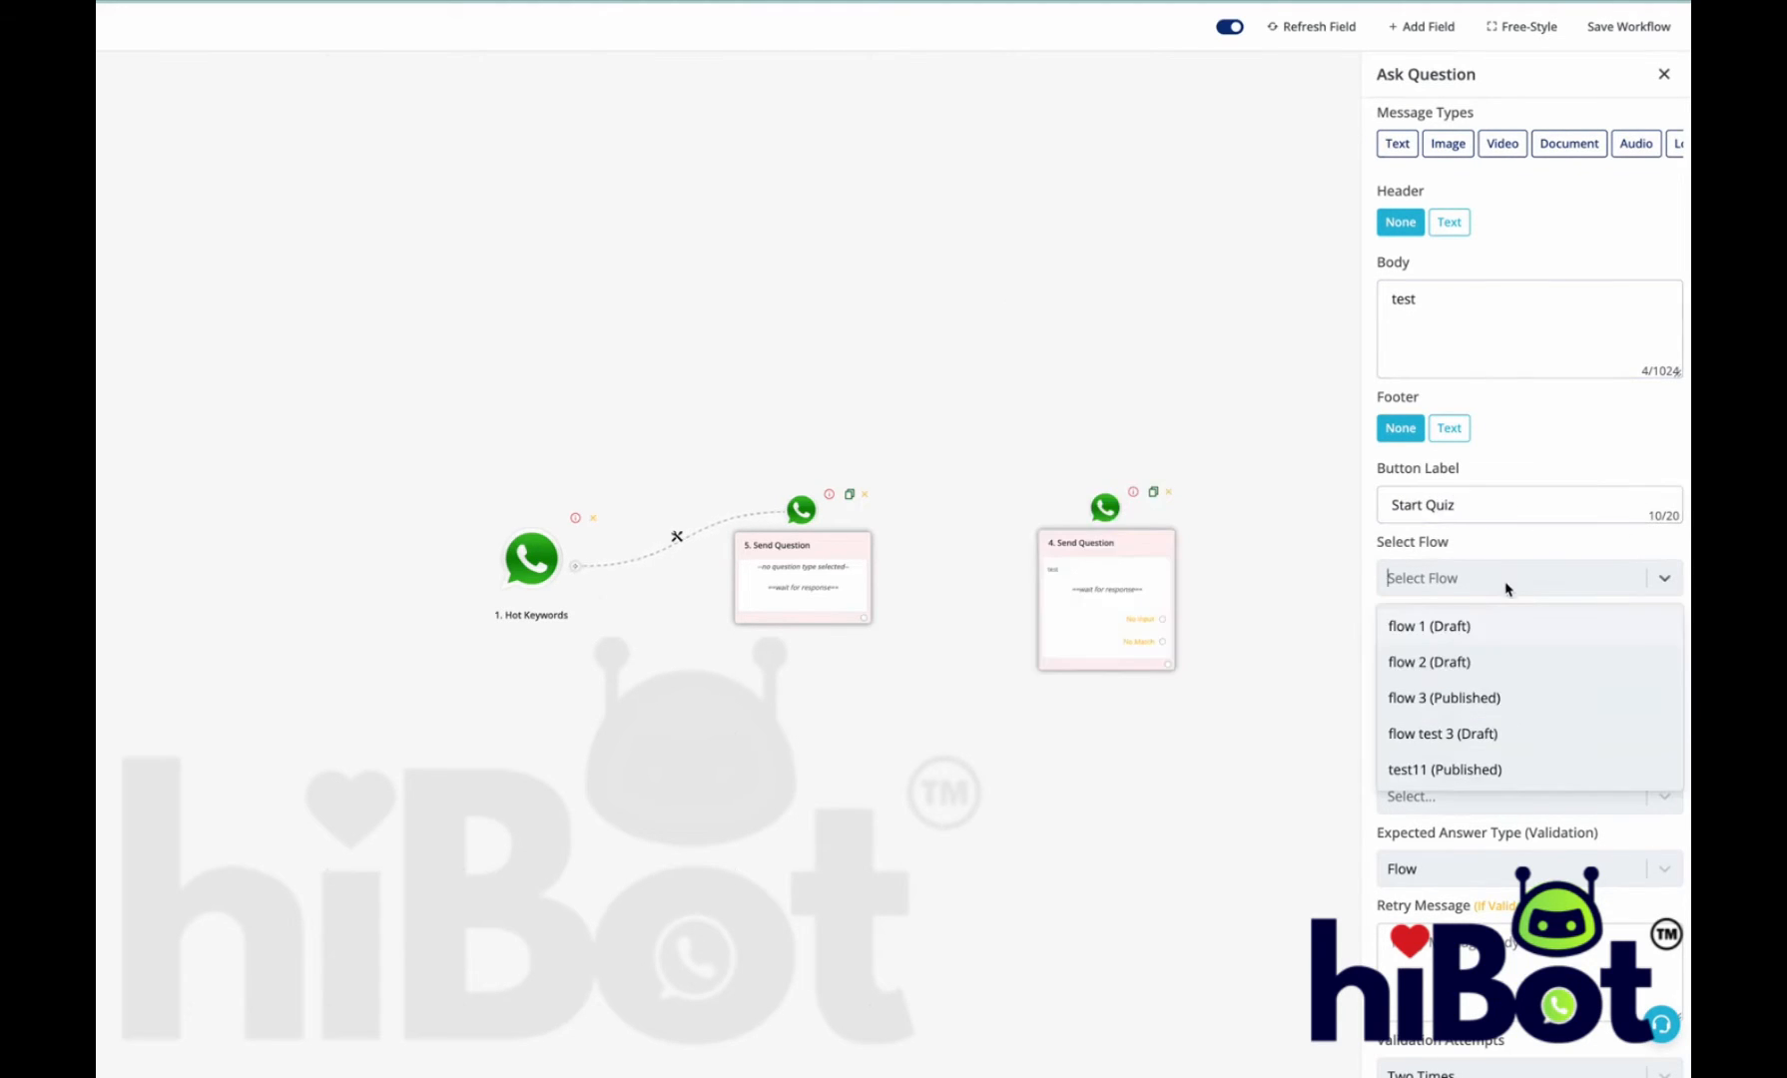
left_click(1509, 769)
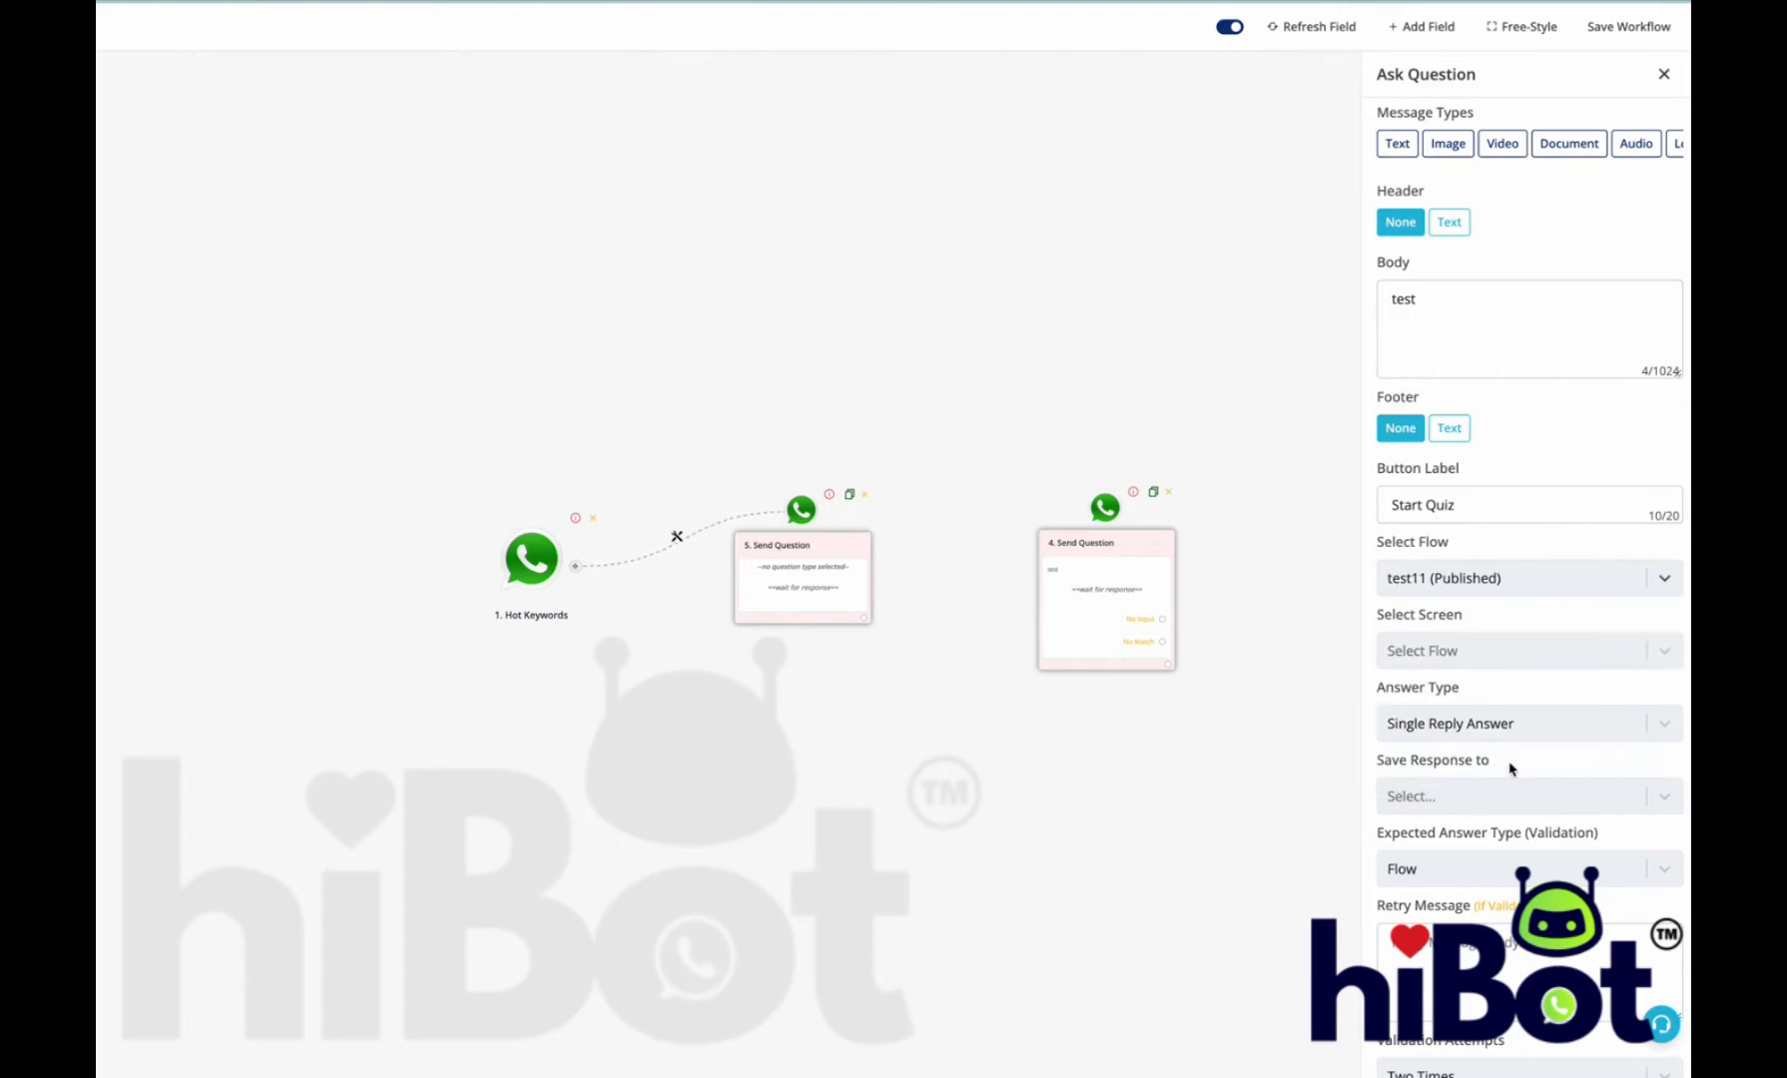
left_click(1471, 650)
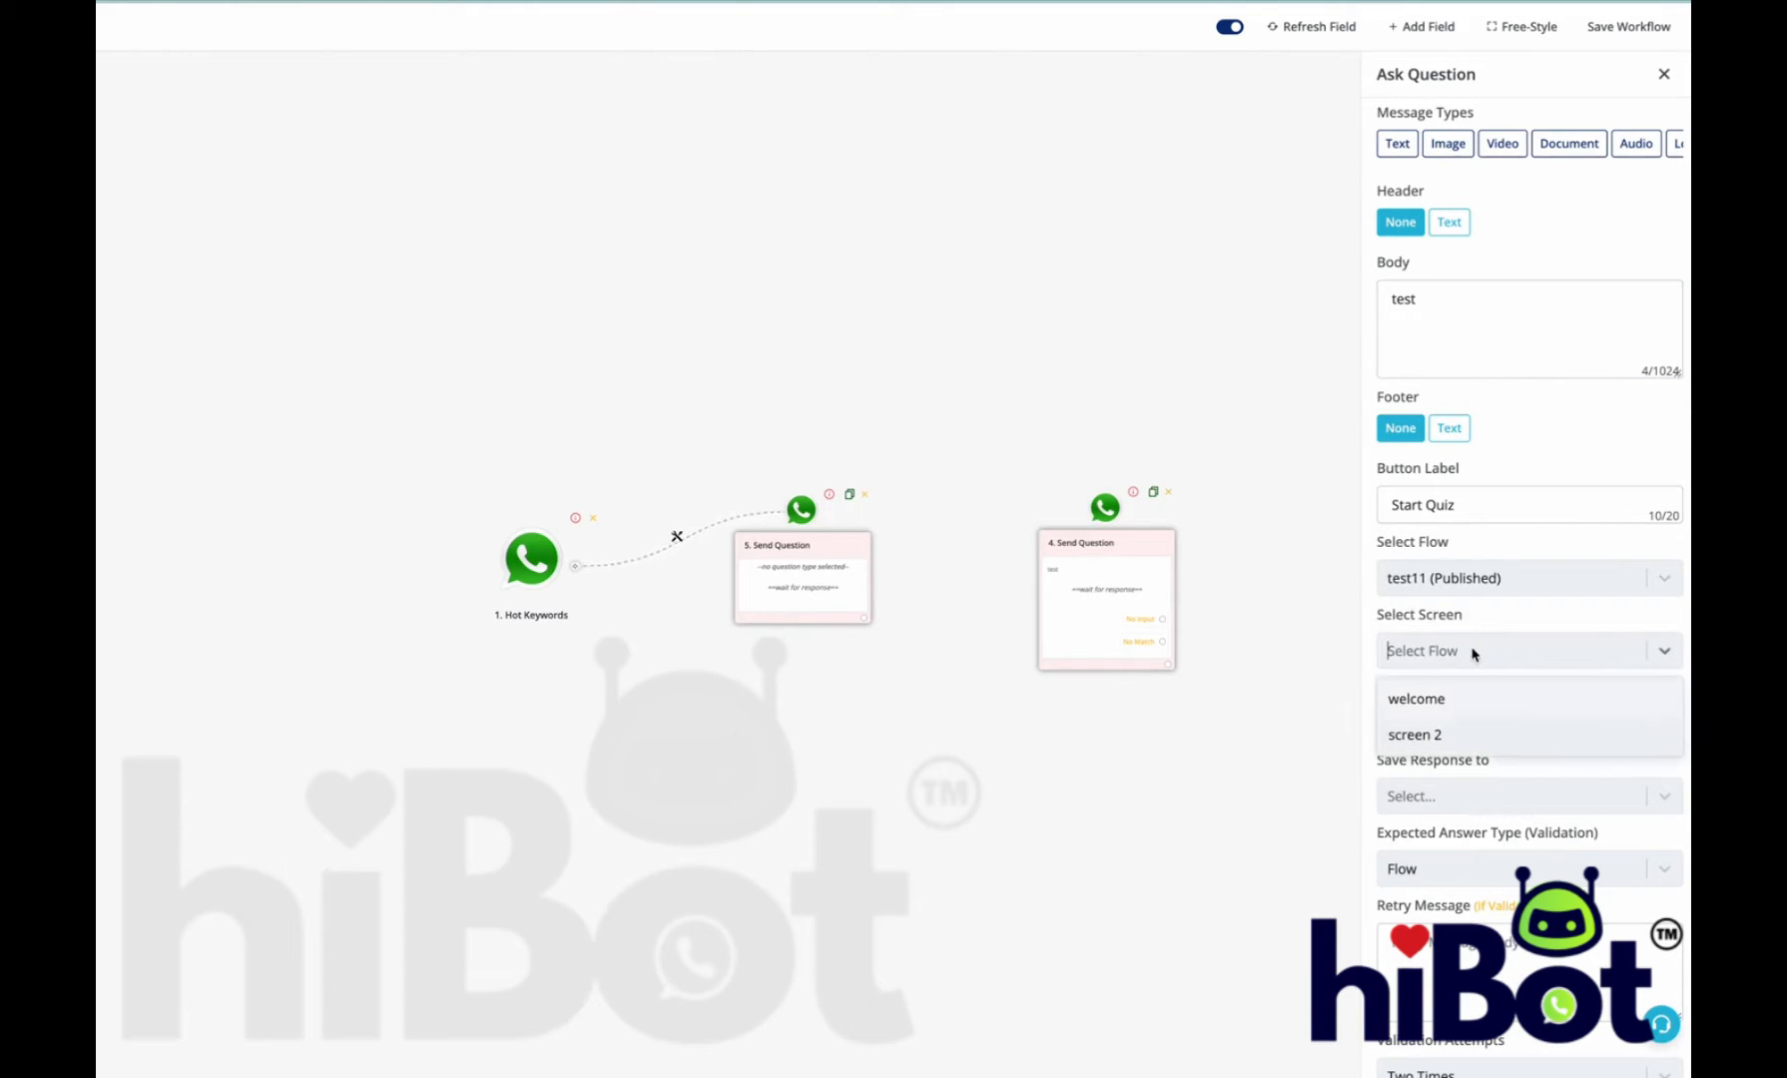
left_click(1465, 702)
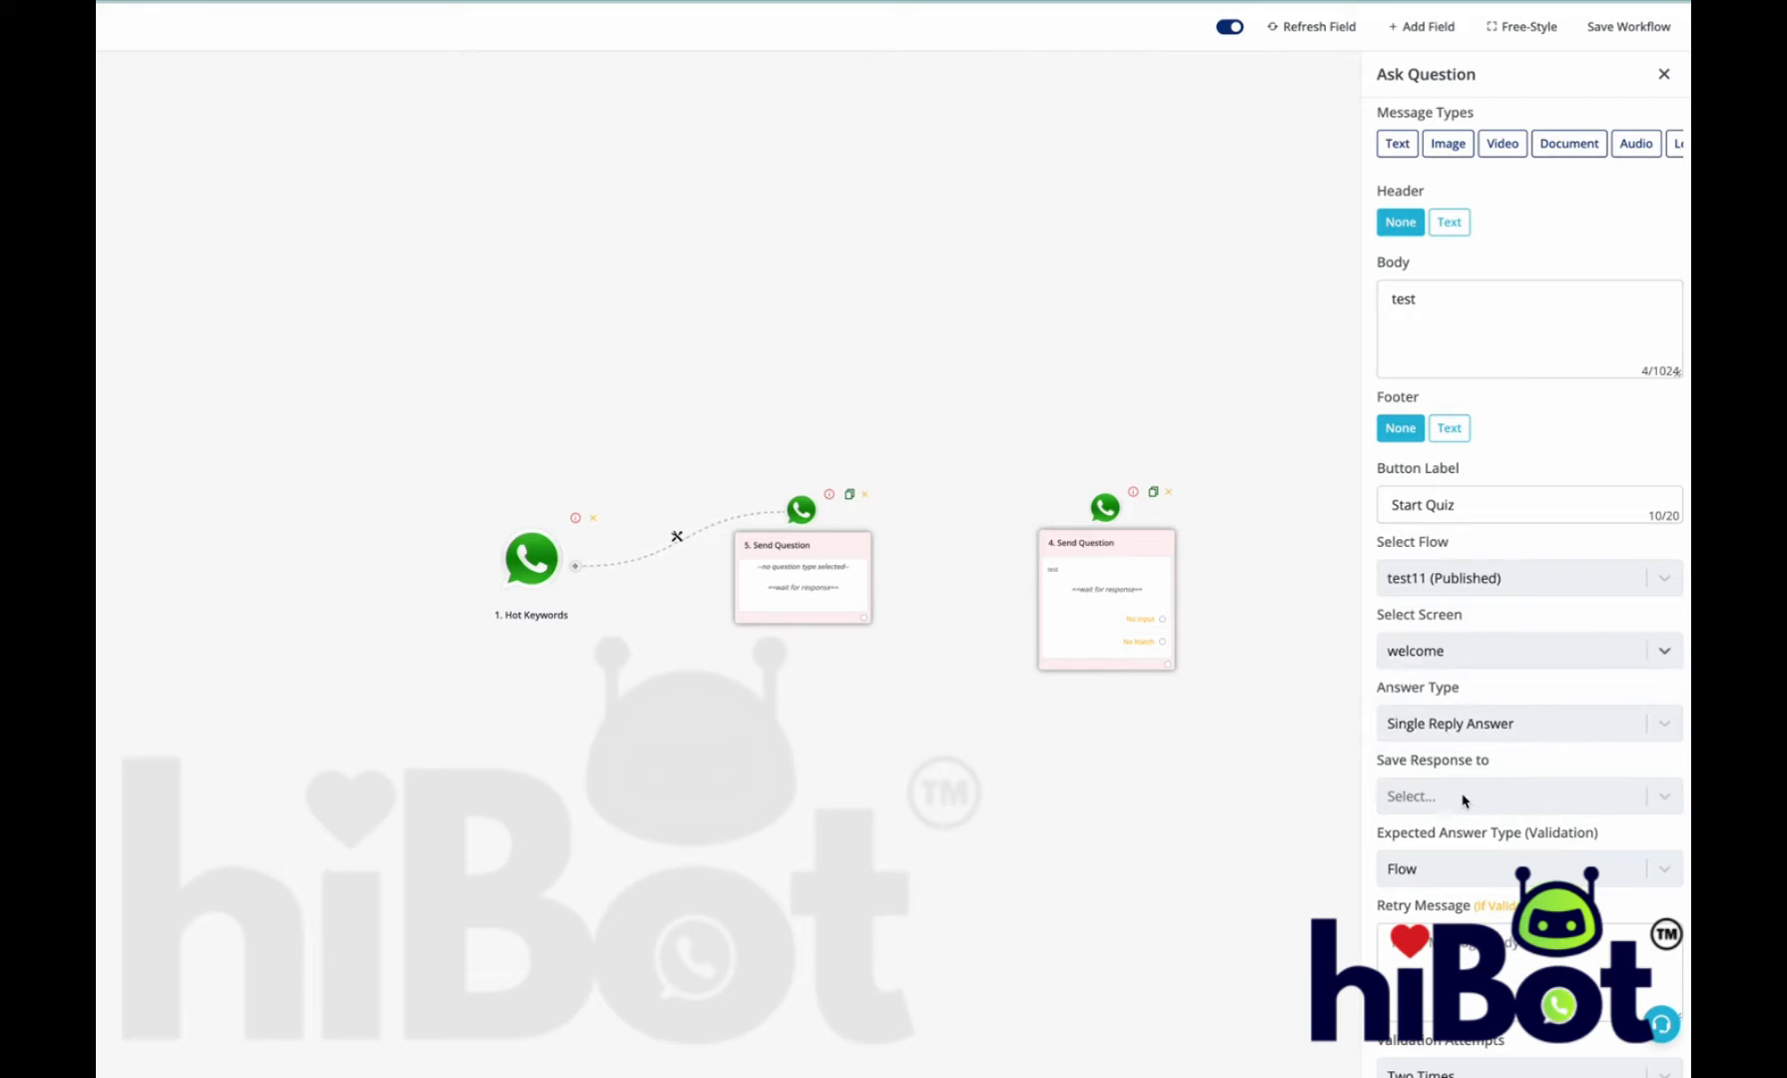
Step: Create a custom field titled "flow test video" with the field type String
left_click(1421, 27)
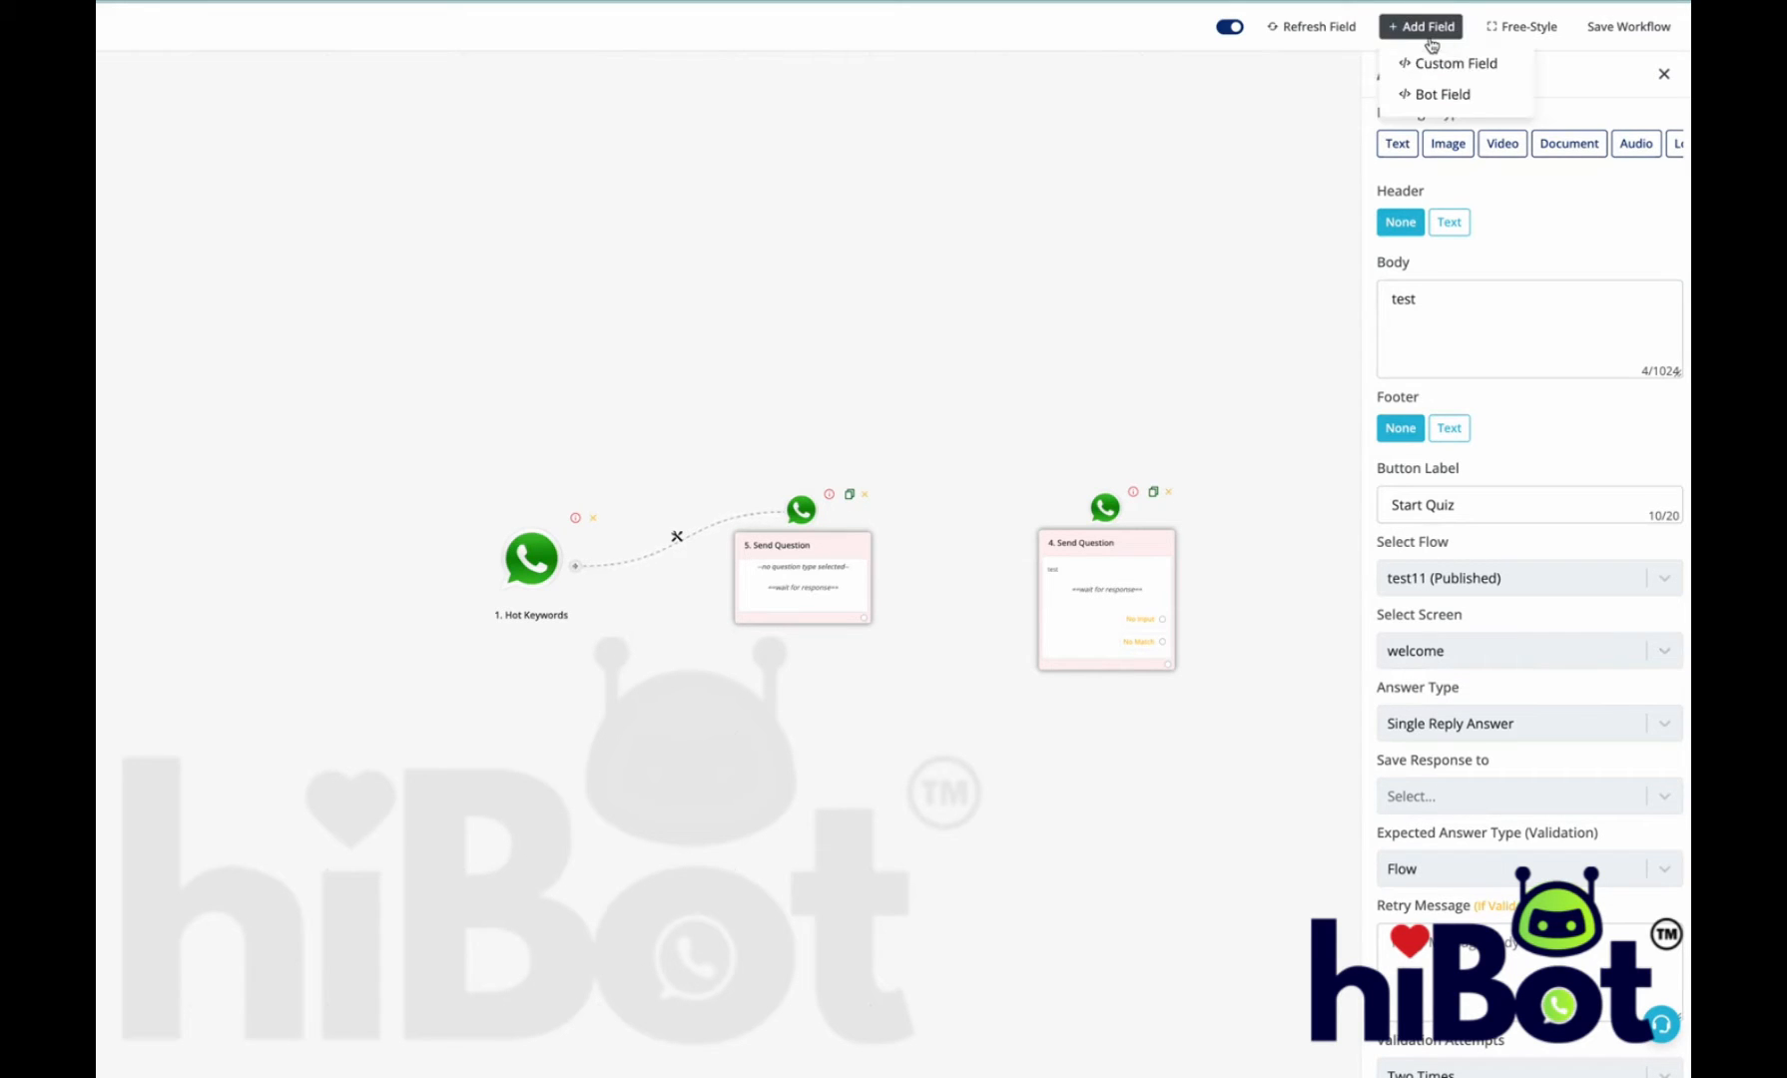
left_click(1434, 66)
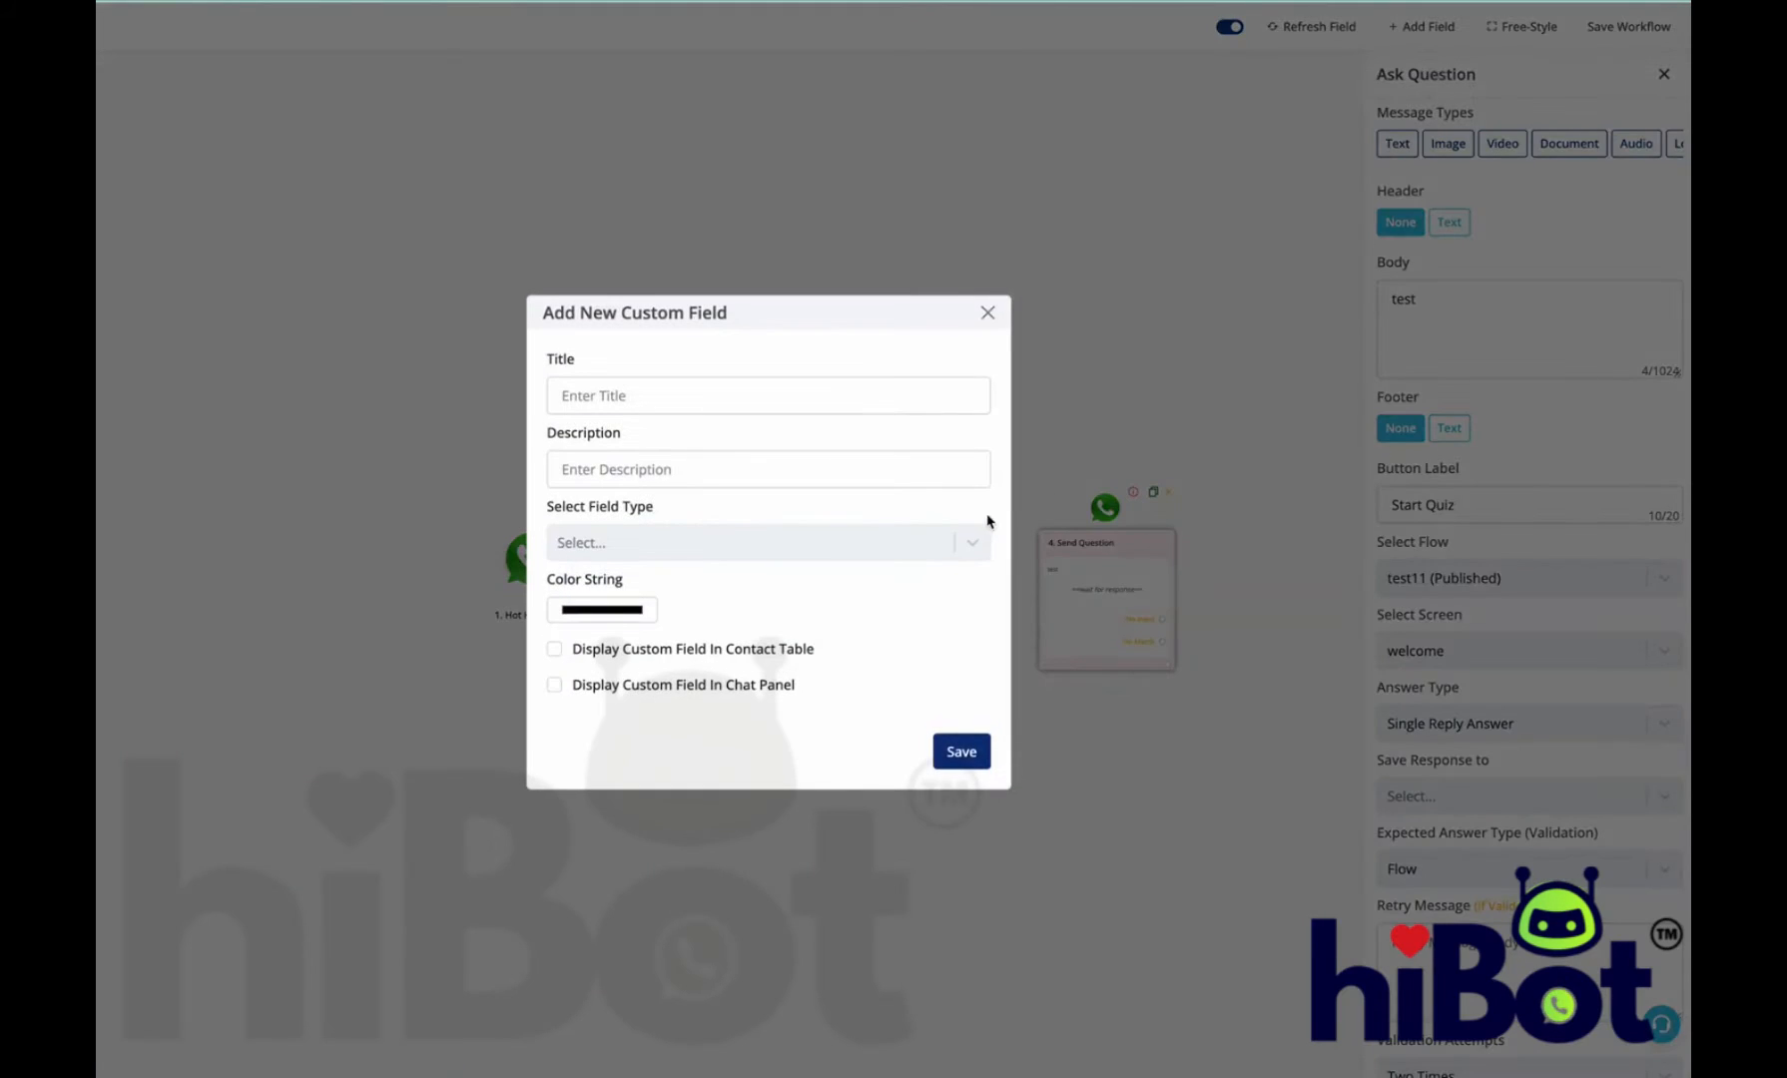
left_click(740, 395)
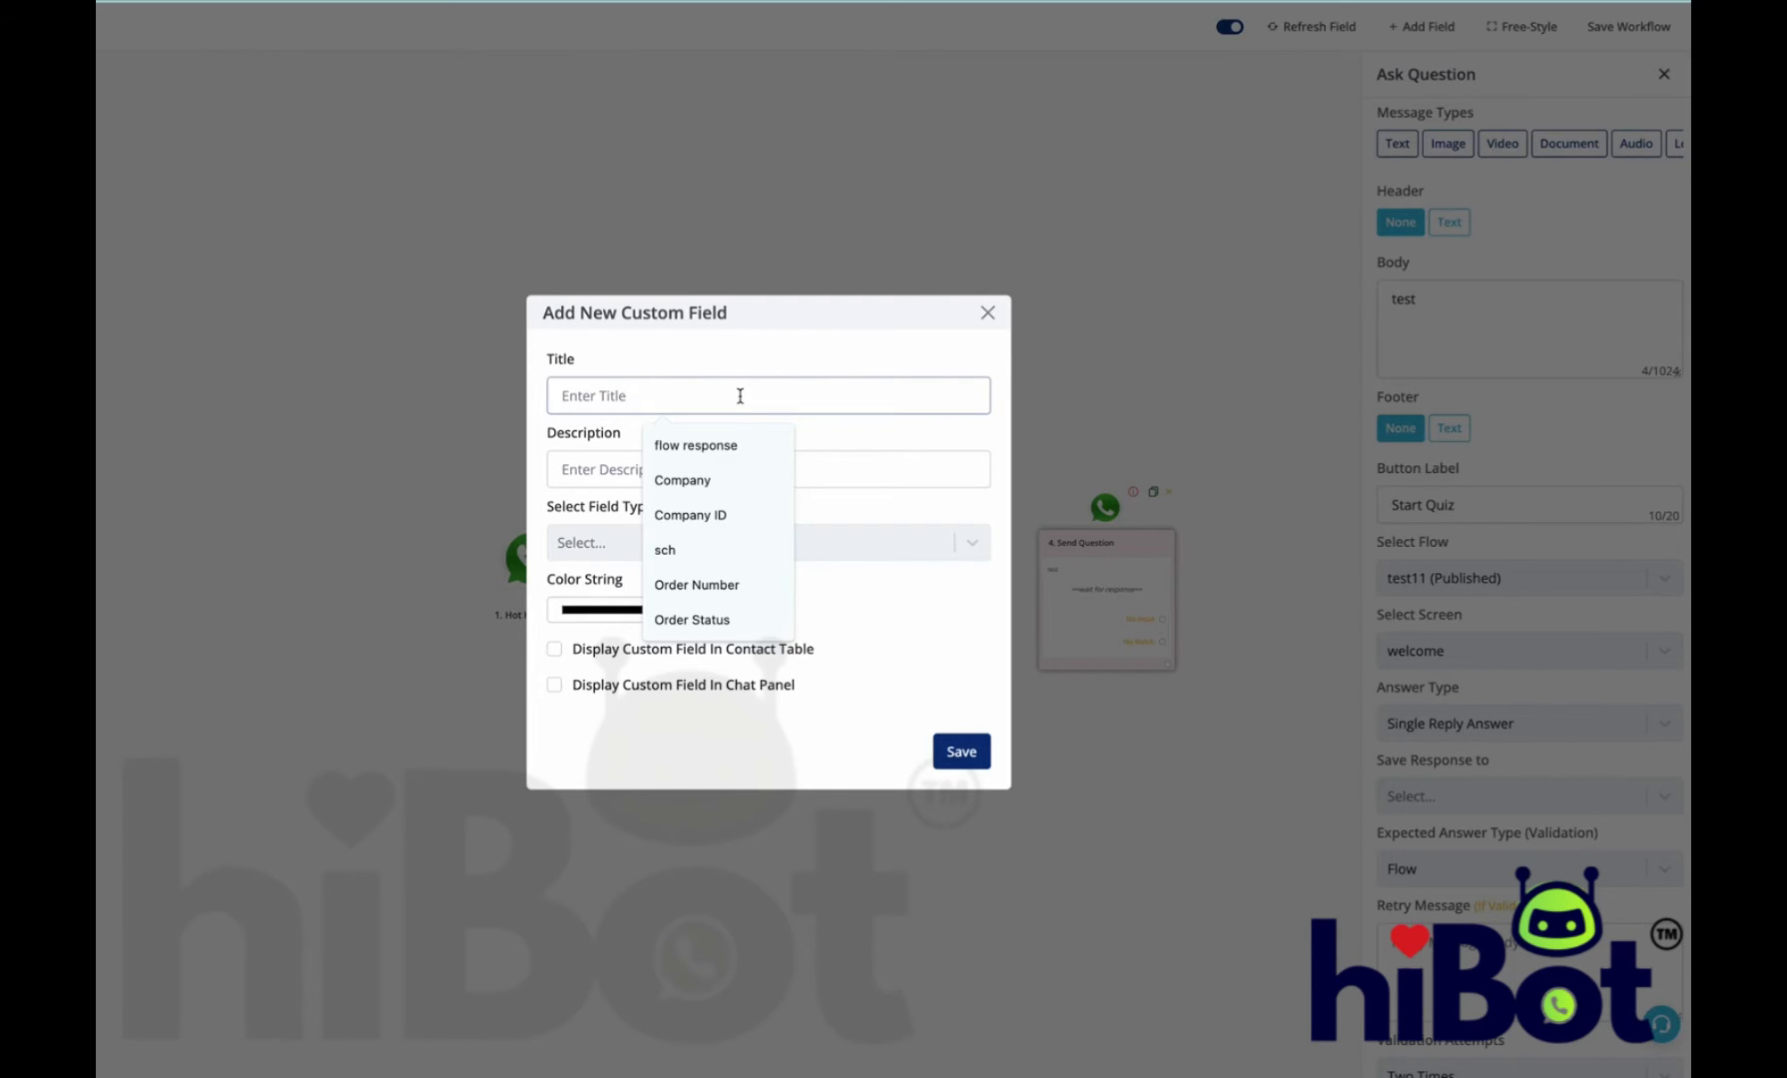
type("flow")
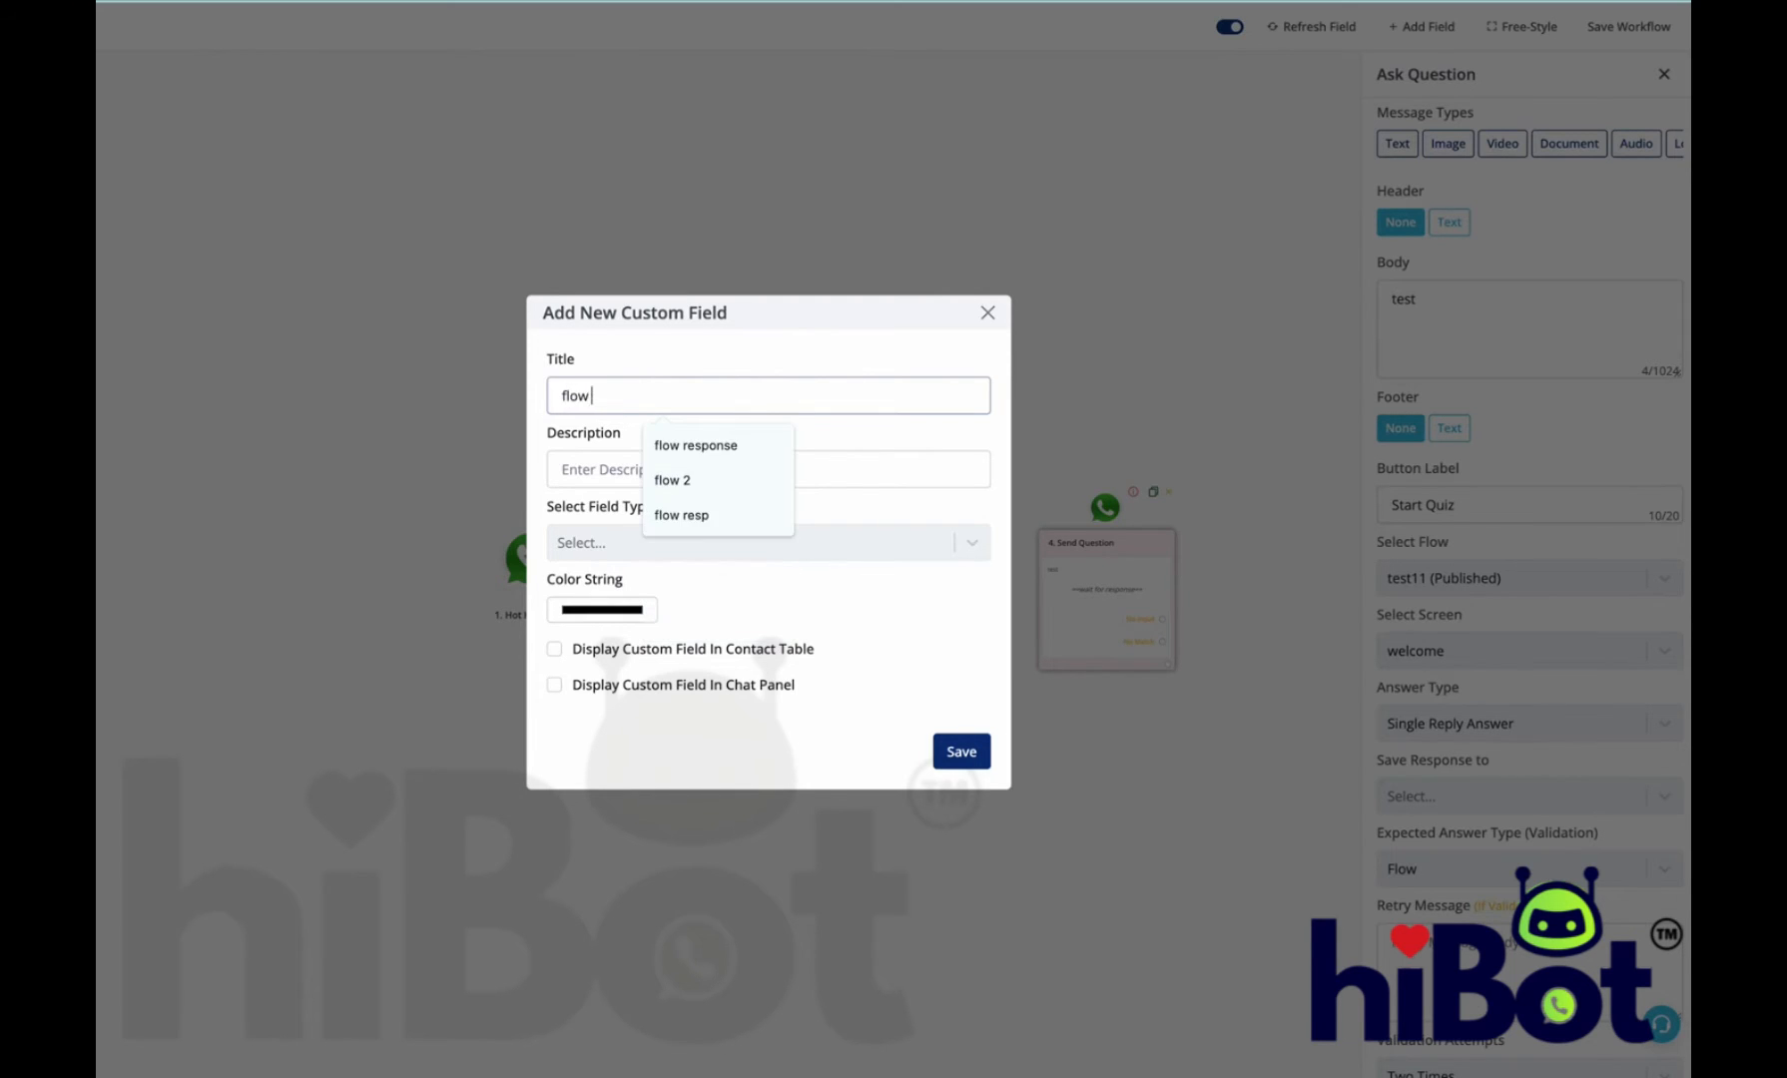
type(" test video")
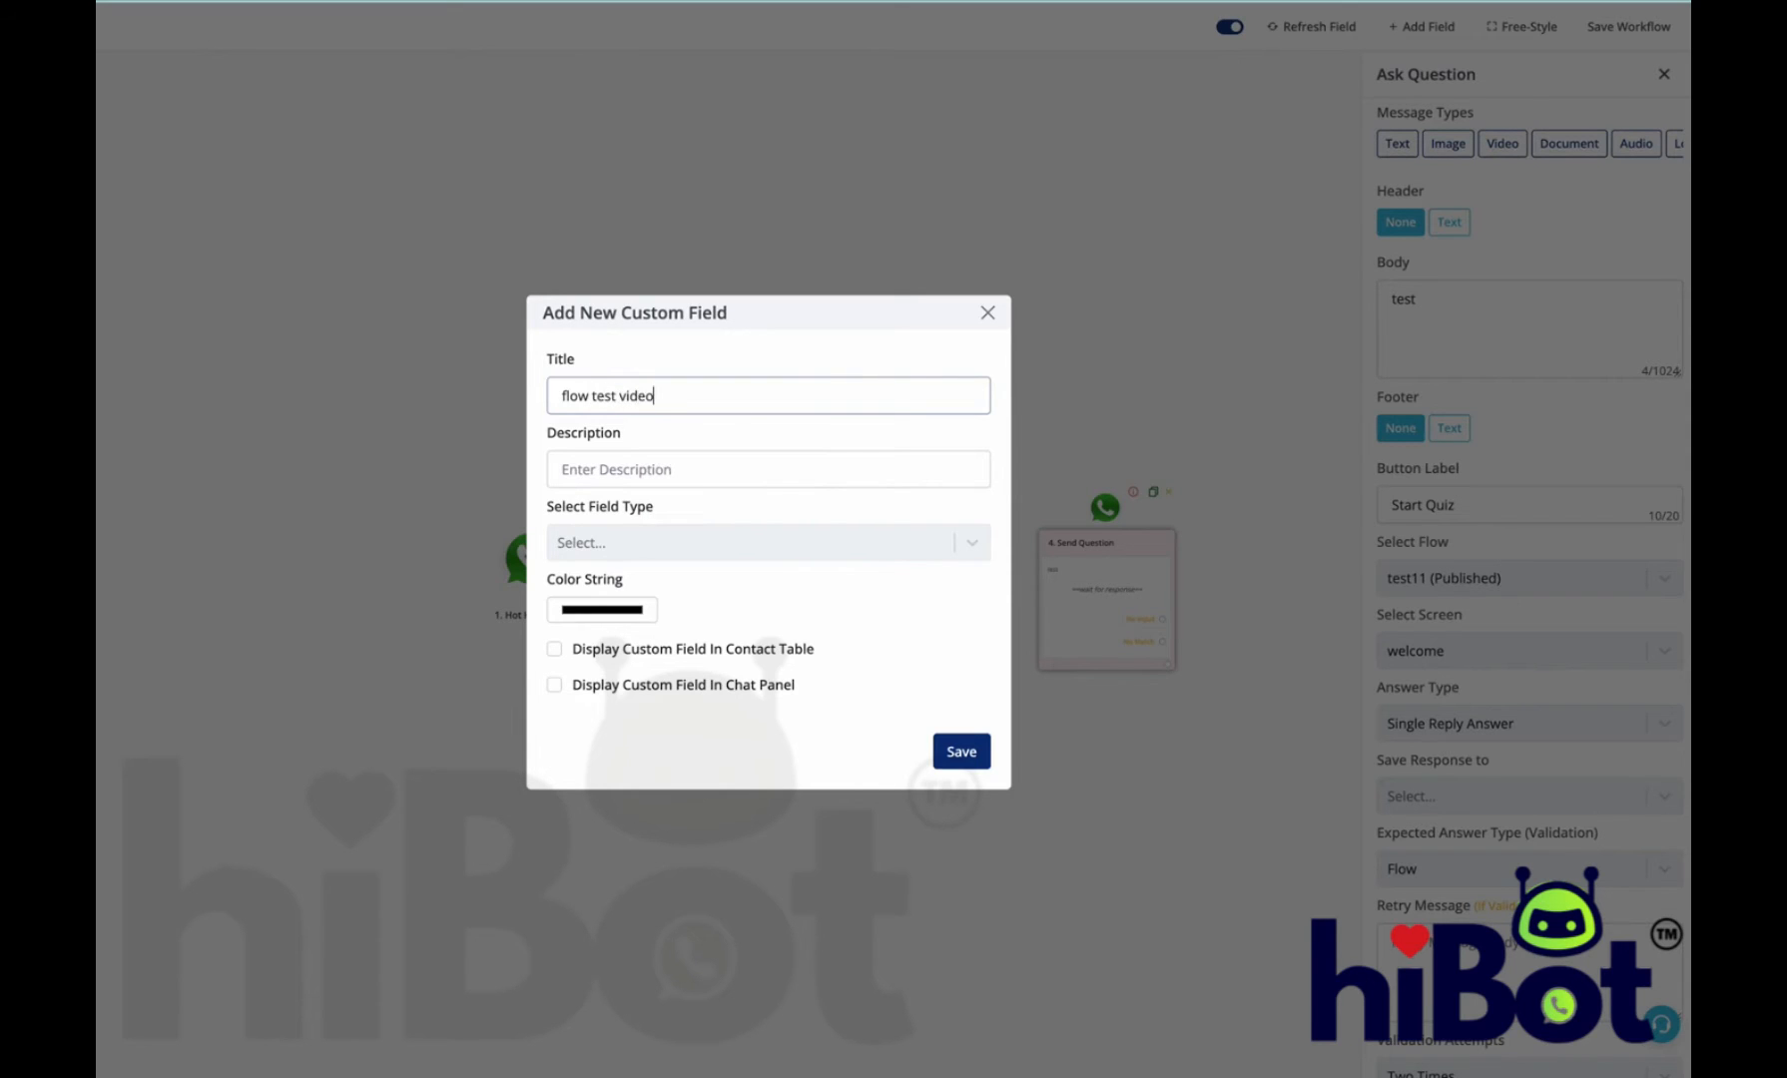
left_click(788, 539)
left_click(791, 587)
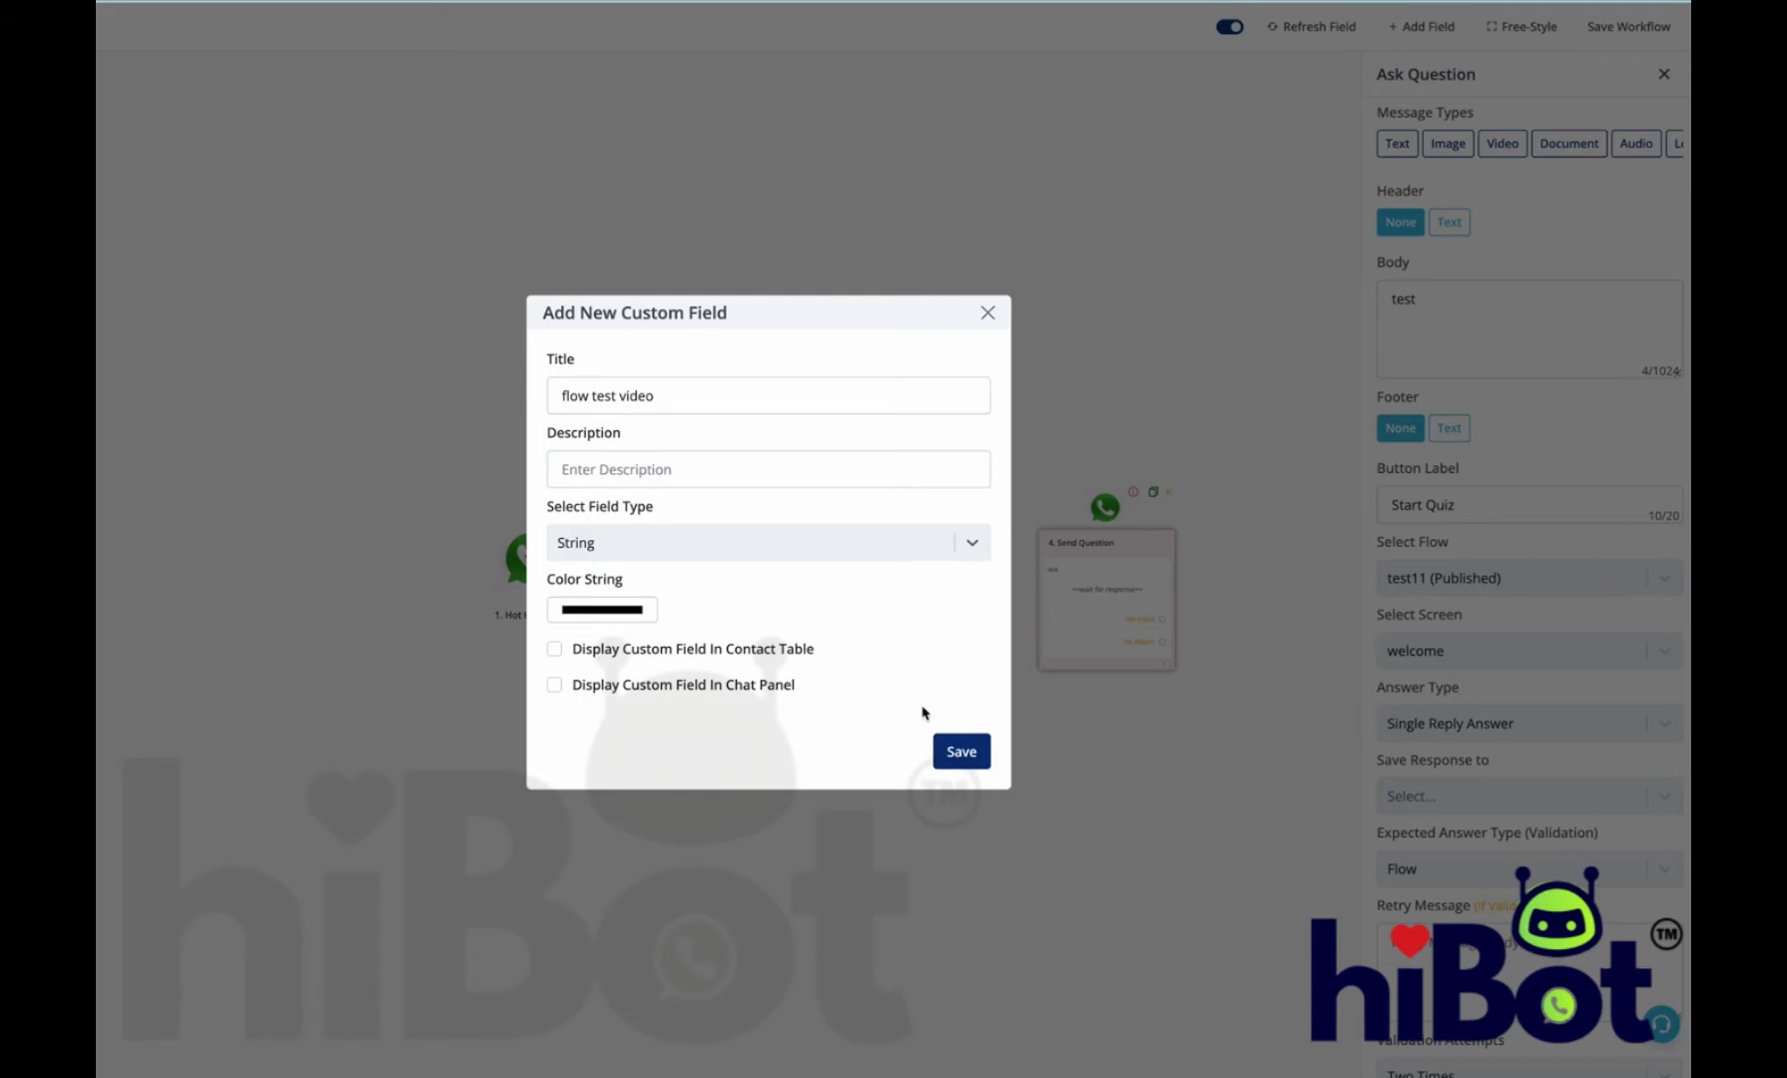
left_click(954, 758)
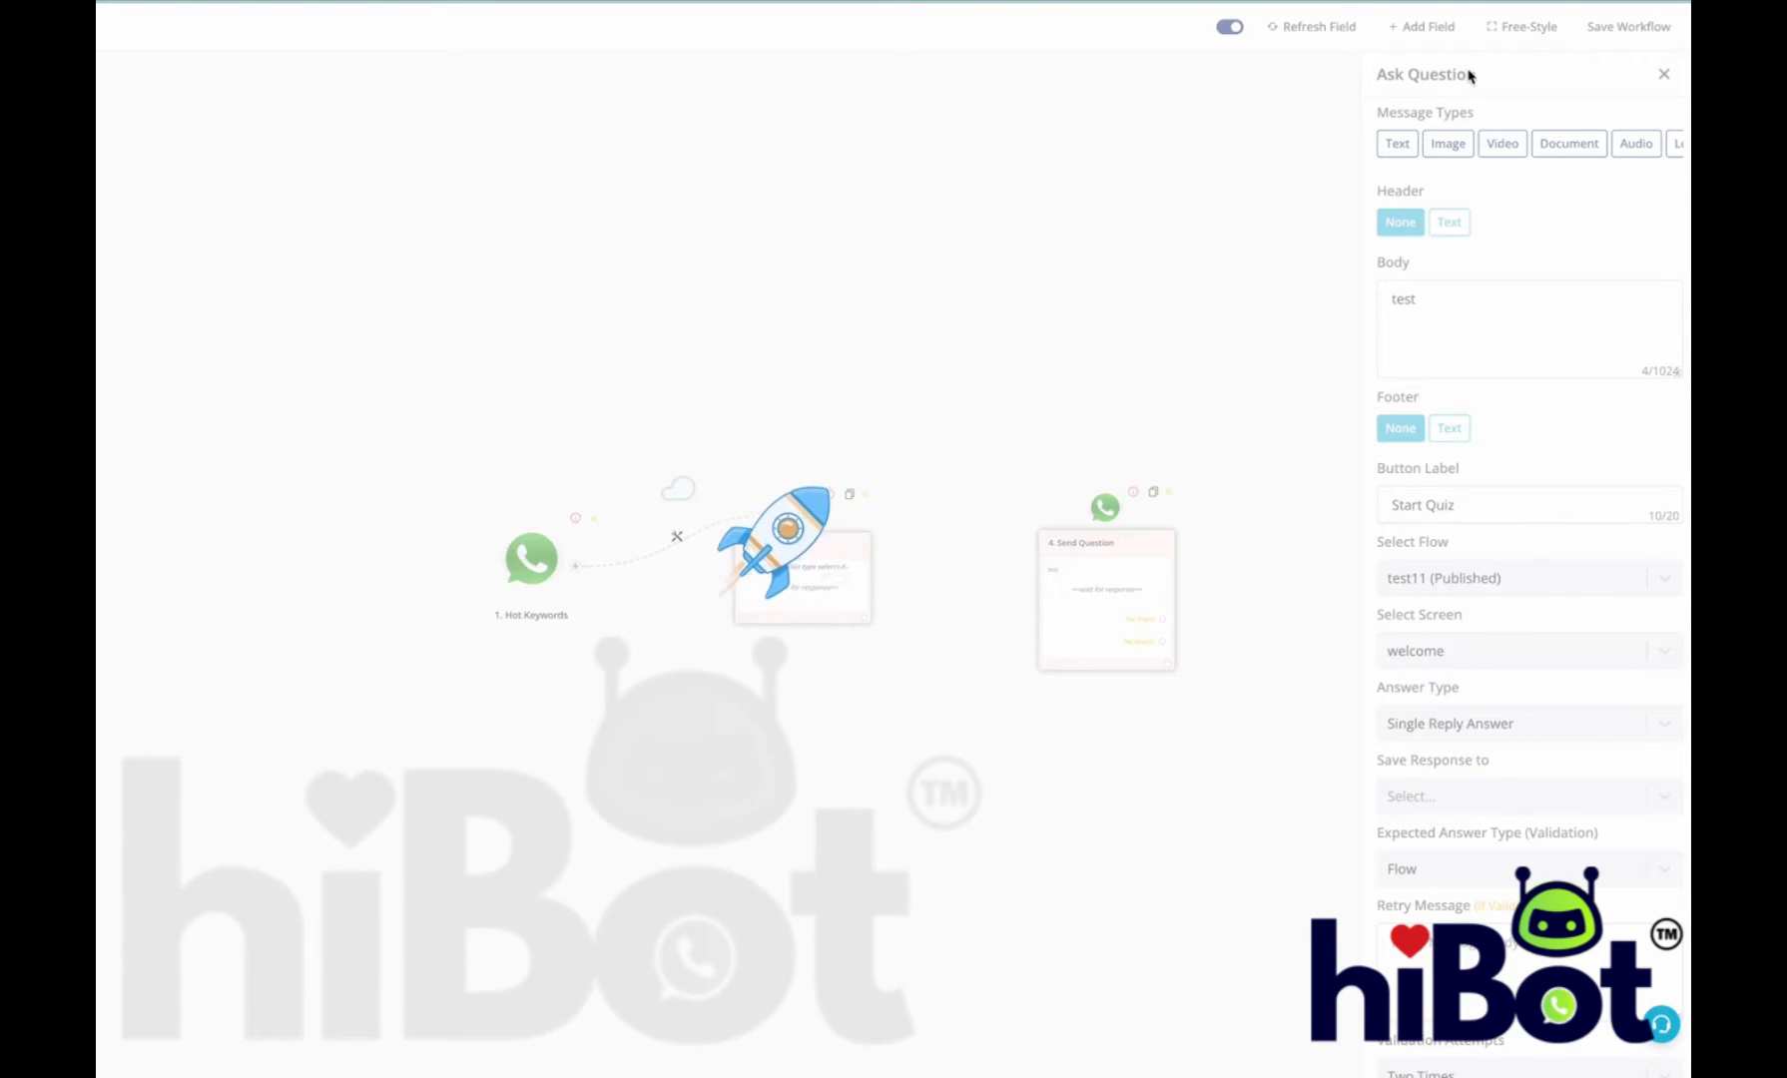
Step: Store the question's response in the "flow test video" field, and save the question and the workflow
left_click(1450, 813)
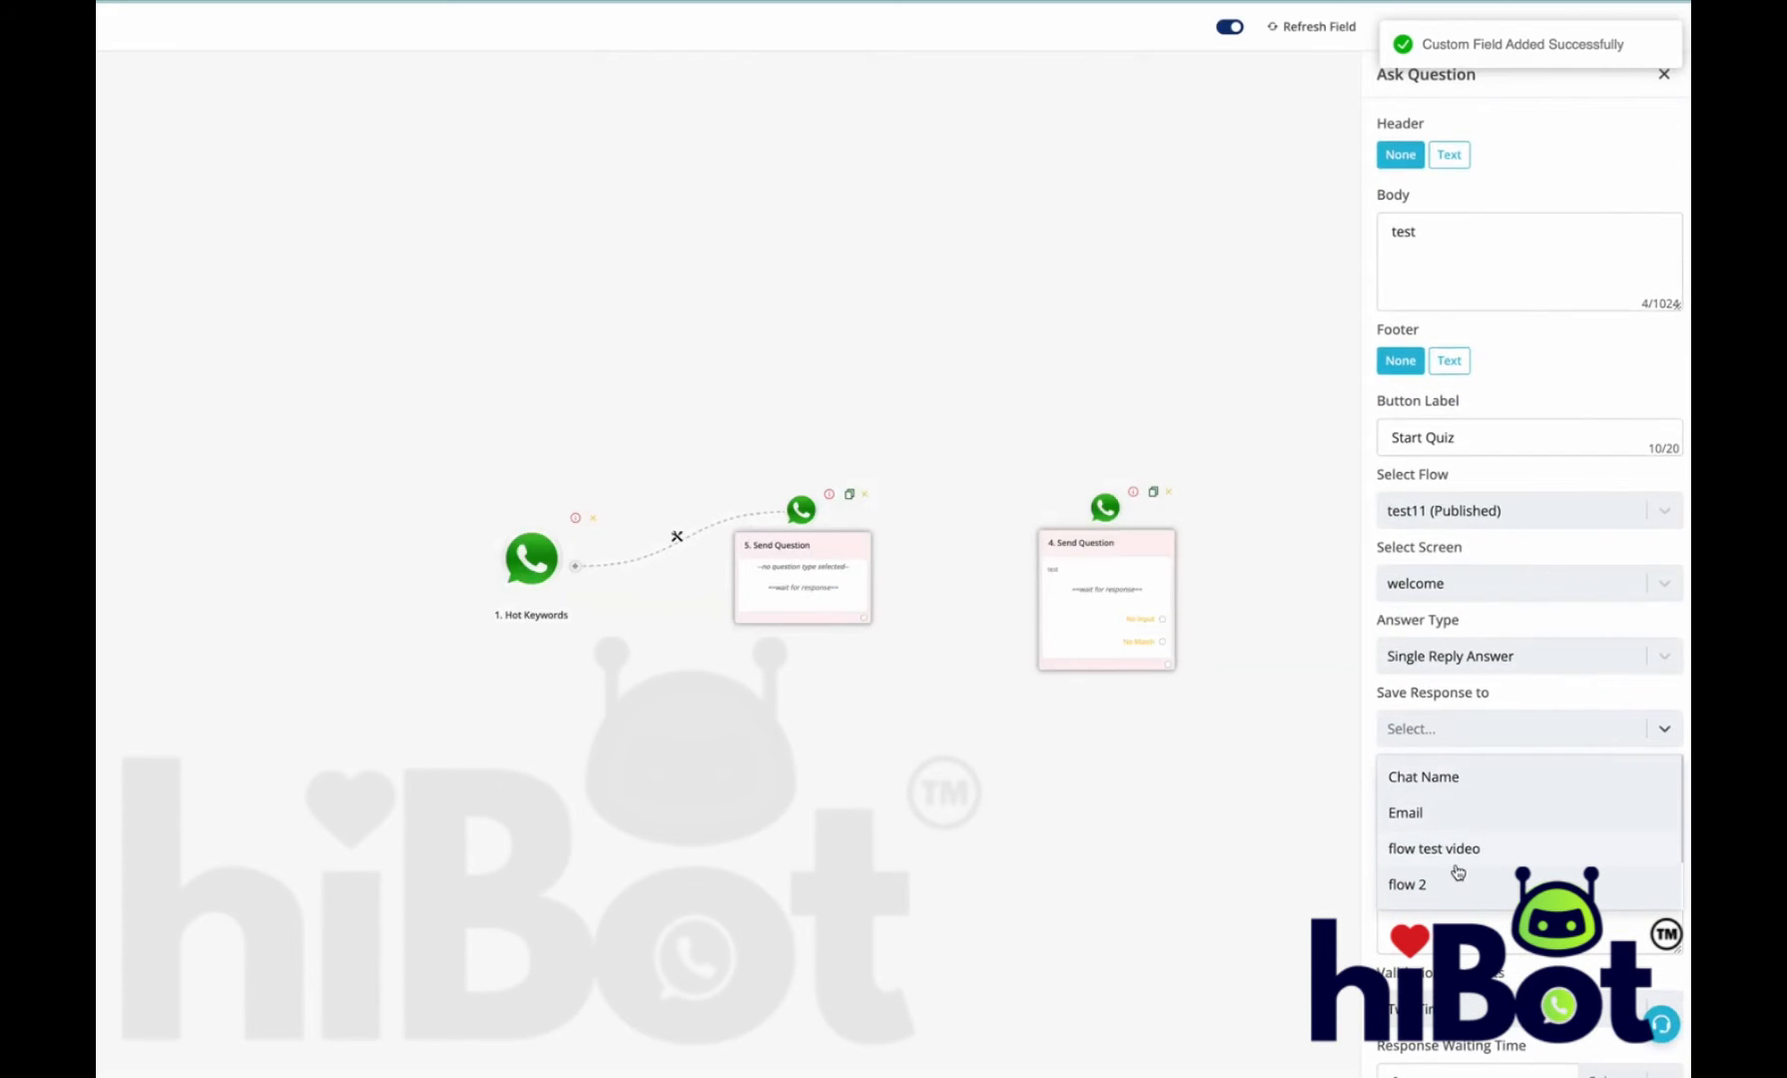
scroll(1458, 872, "down", 1)
left_click(1437, 817)
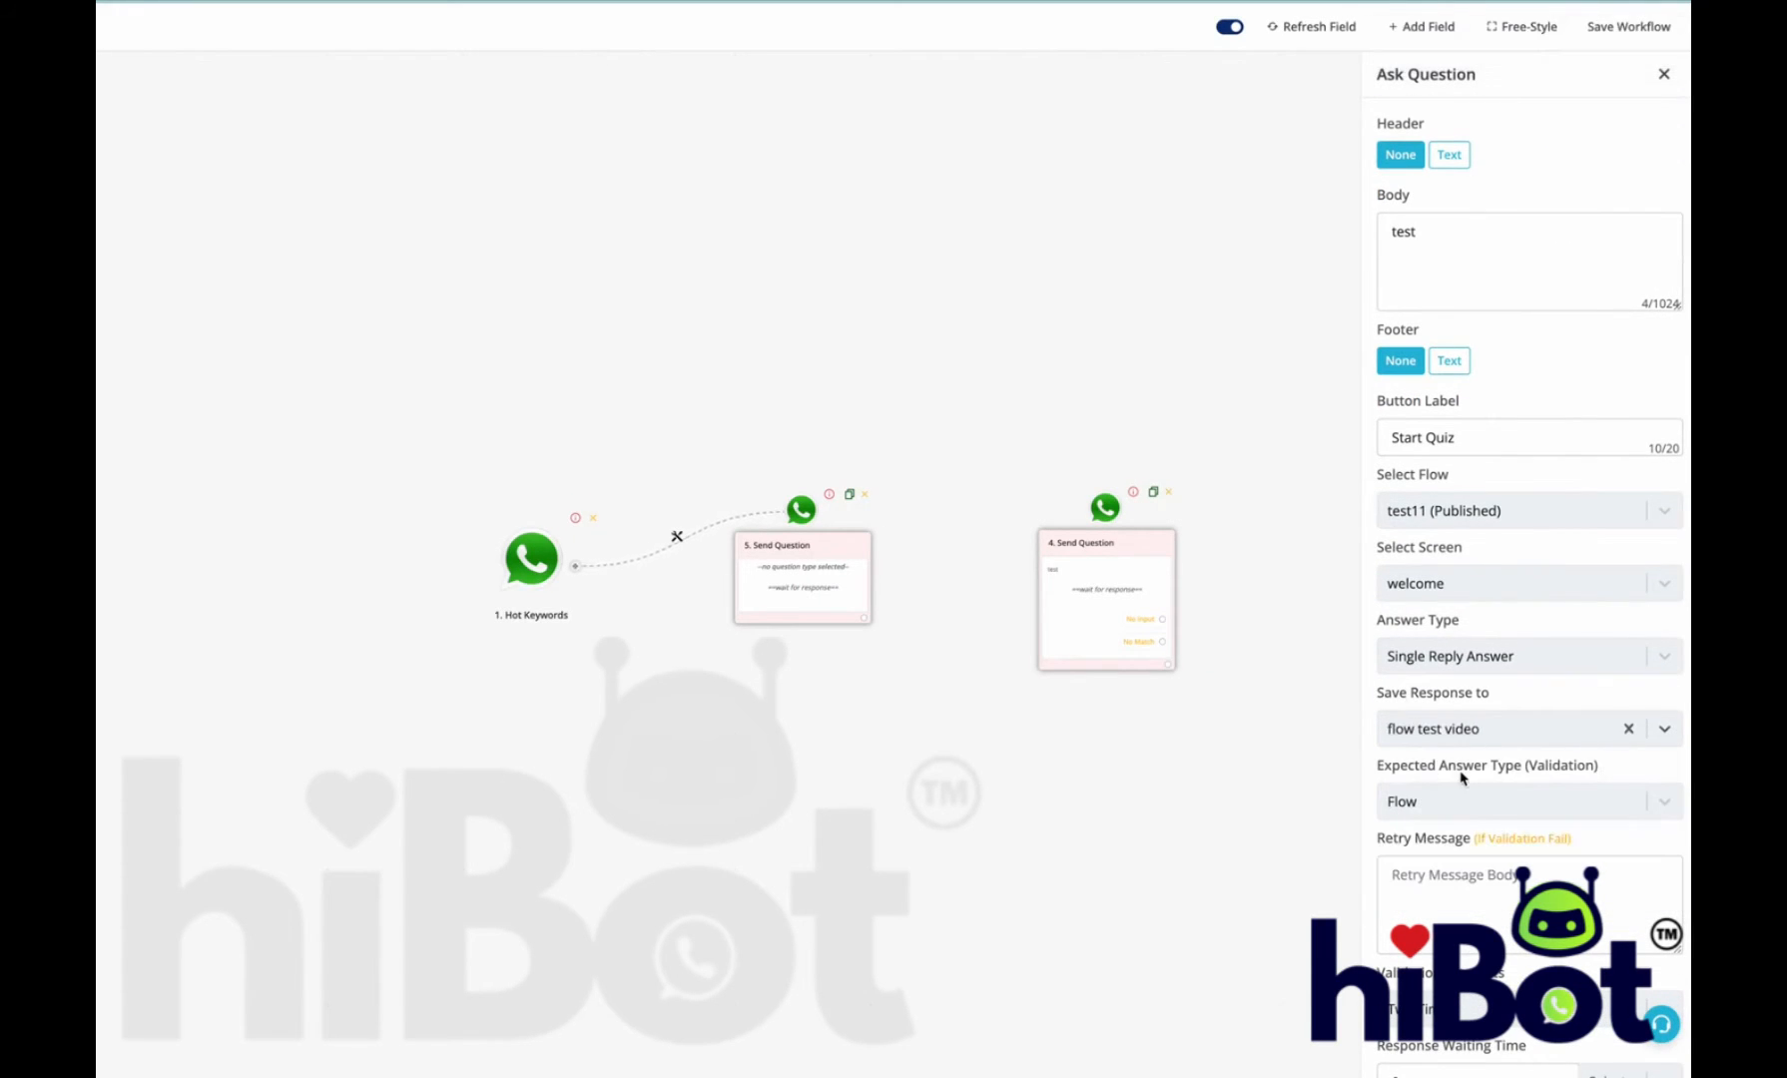
scroll(1460, 778, "down", 1)
left_click(1450, 1063)
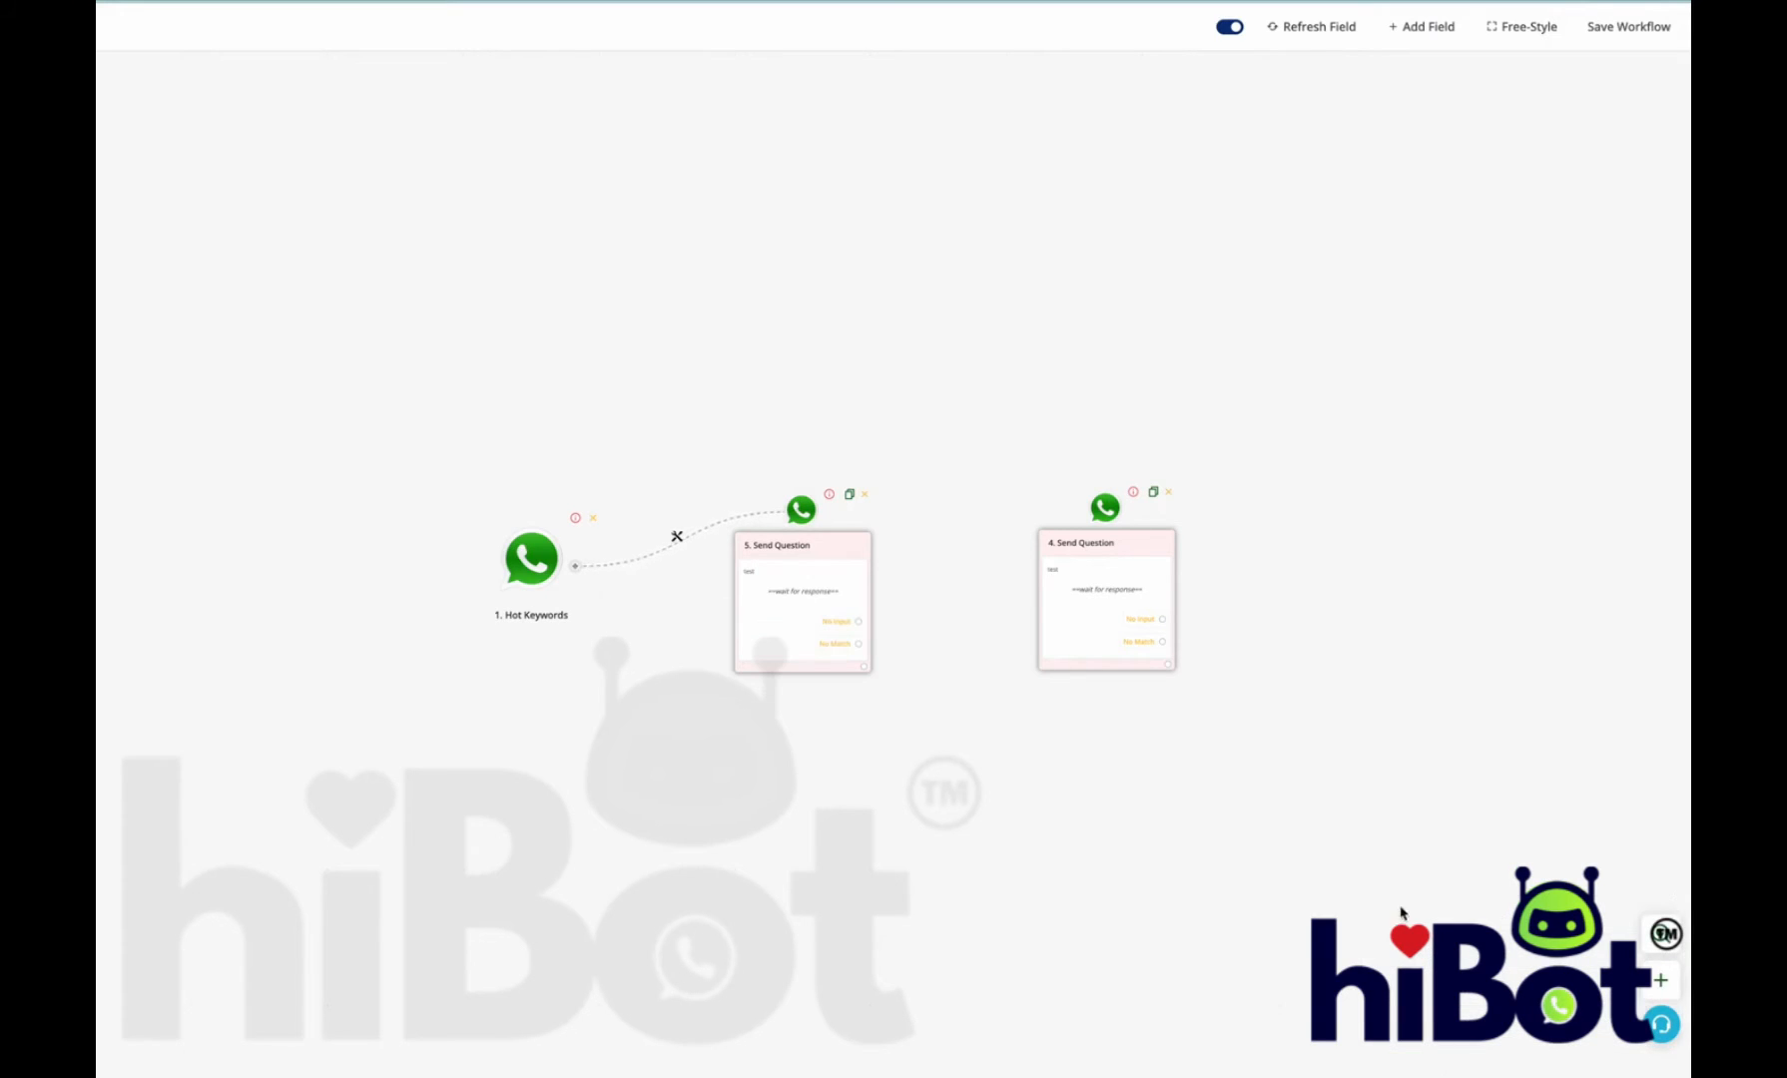
left_click(1641, 25)
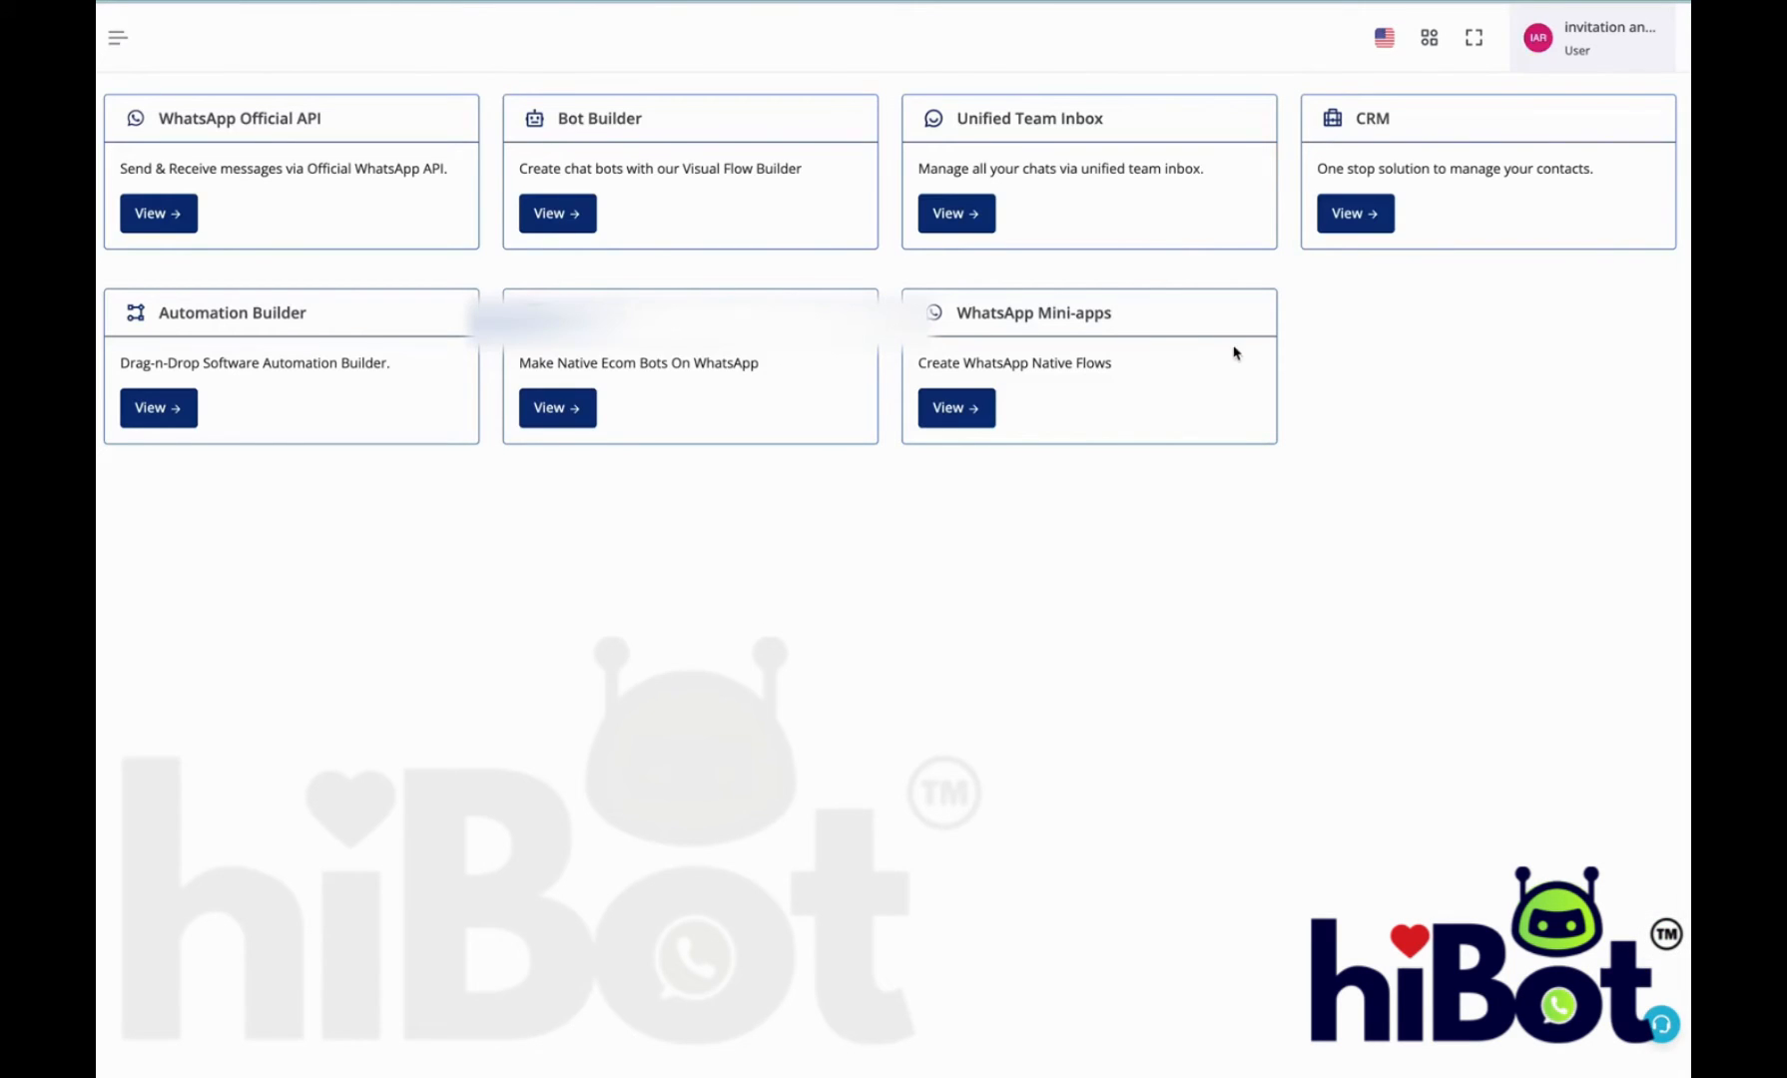
Step: Open the contact in the CRM and examine the response stored in its "flow test video" custom field
left_click(1370, 213)
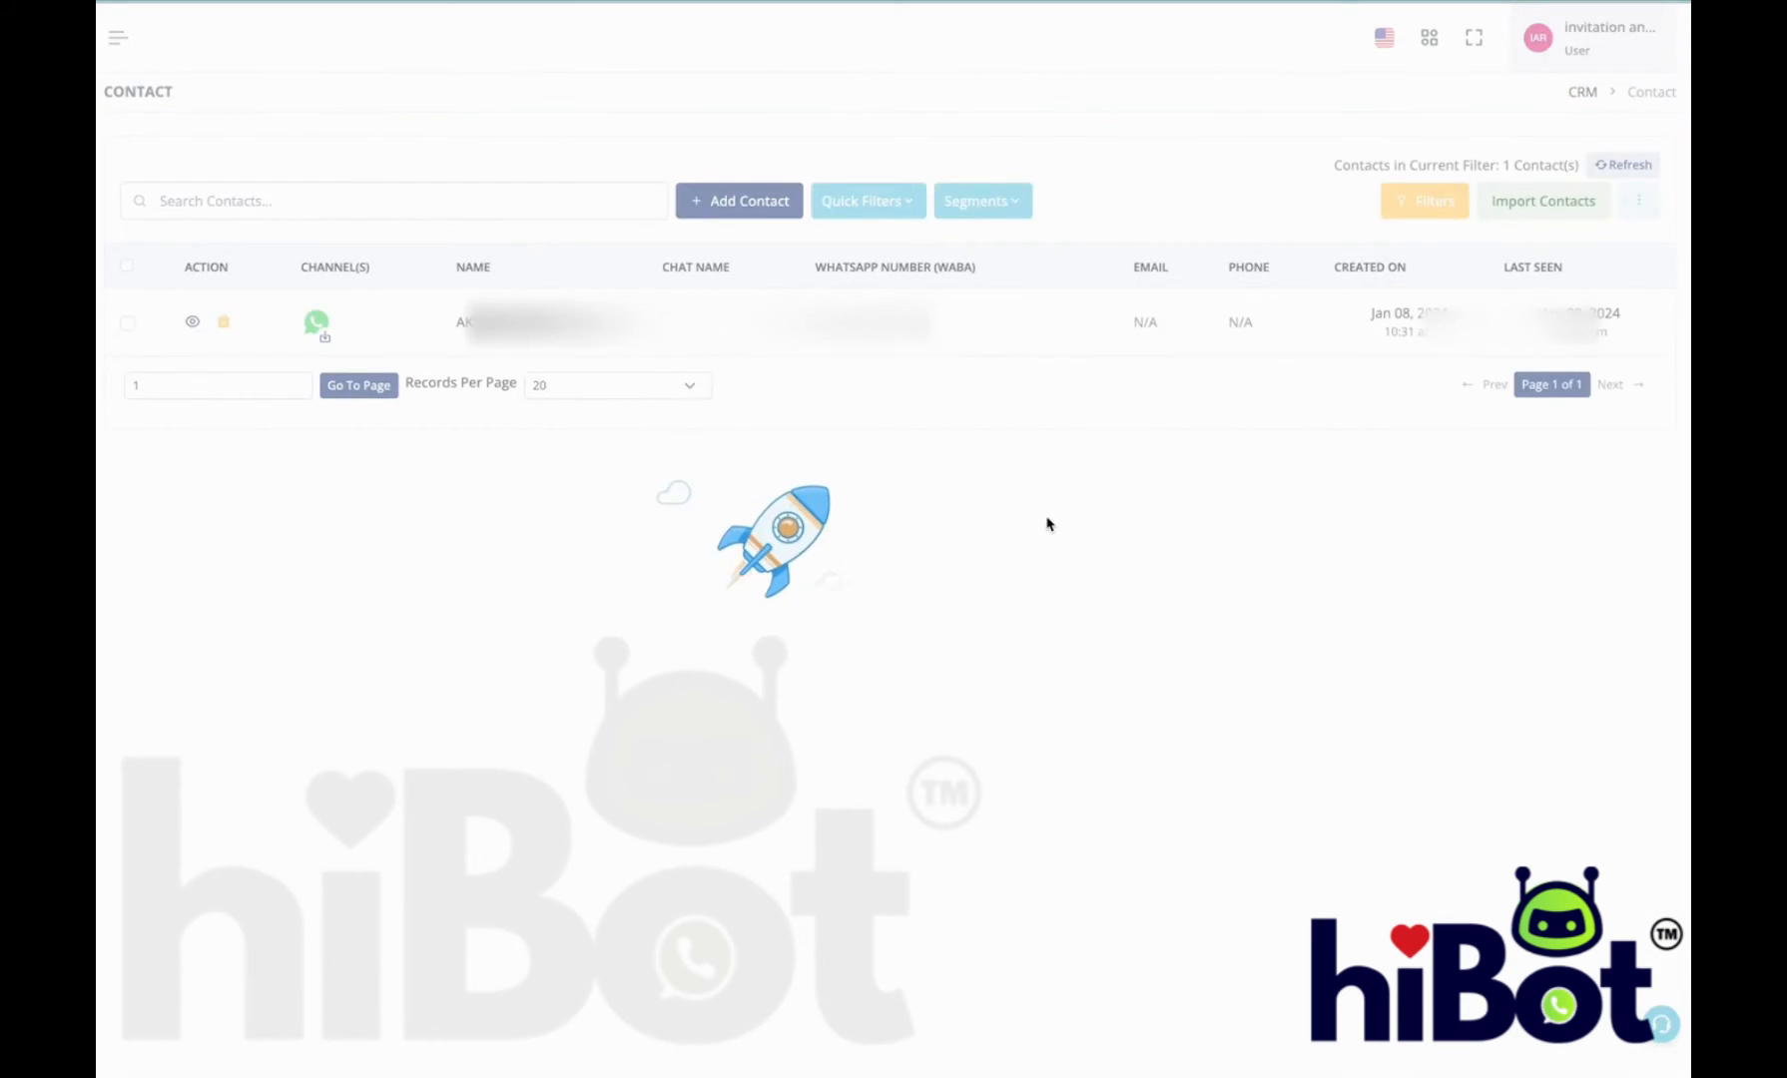
left_click(193, 321)
left_click(1484, 257)
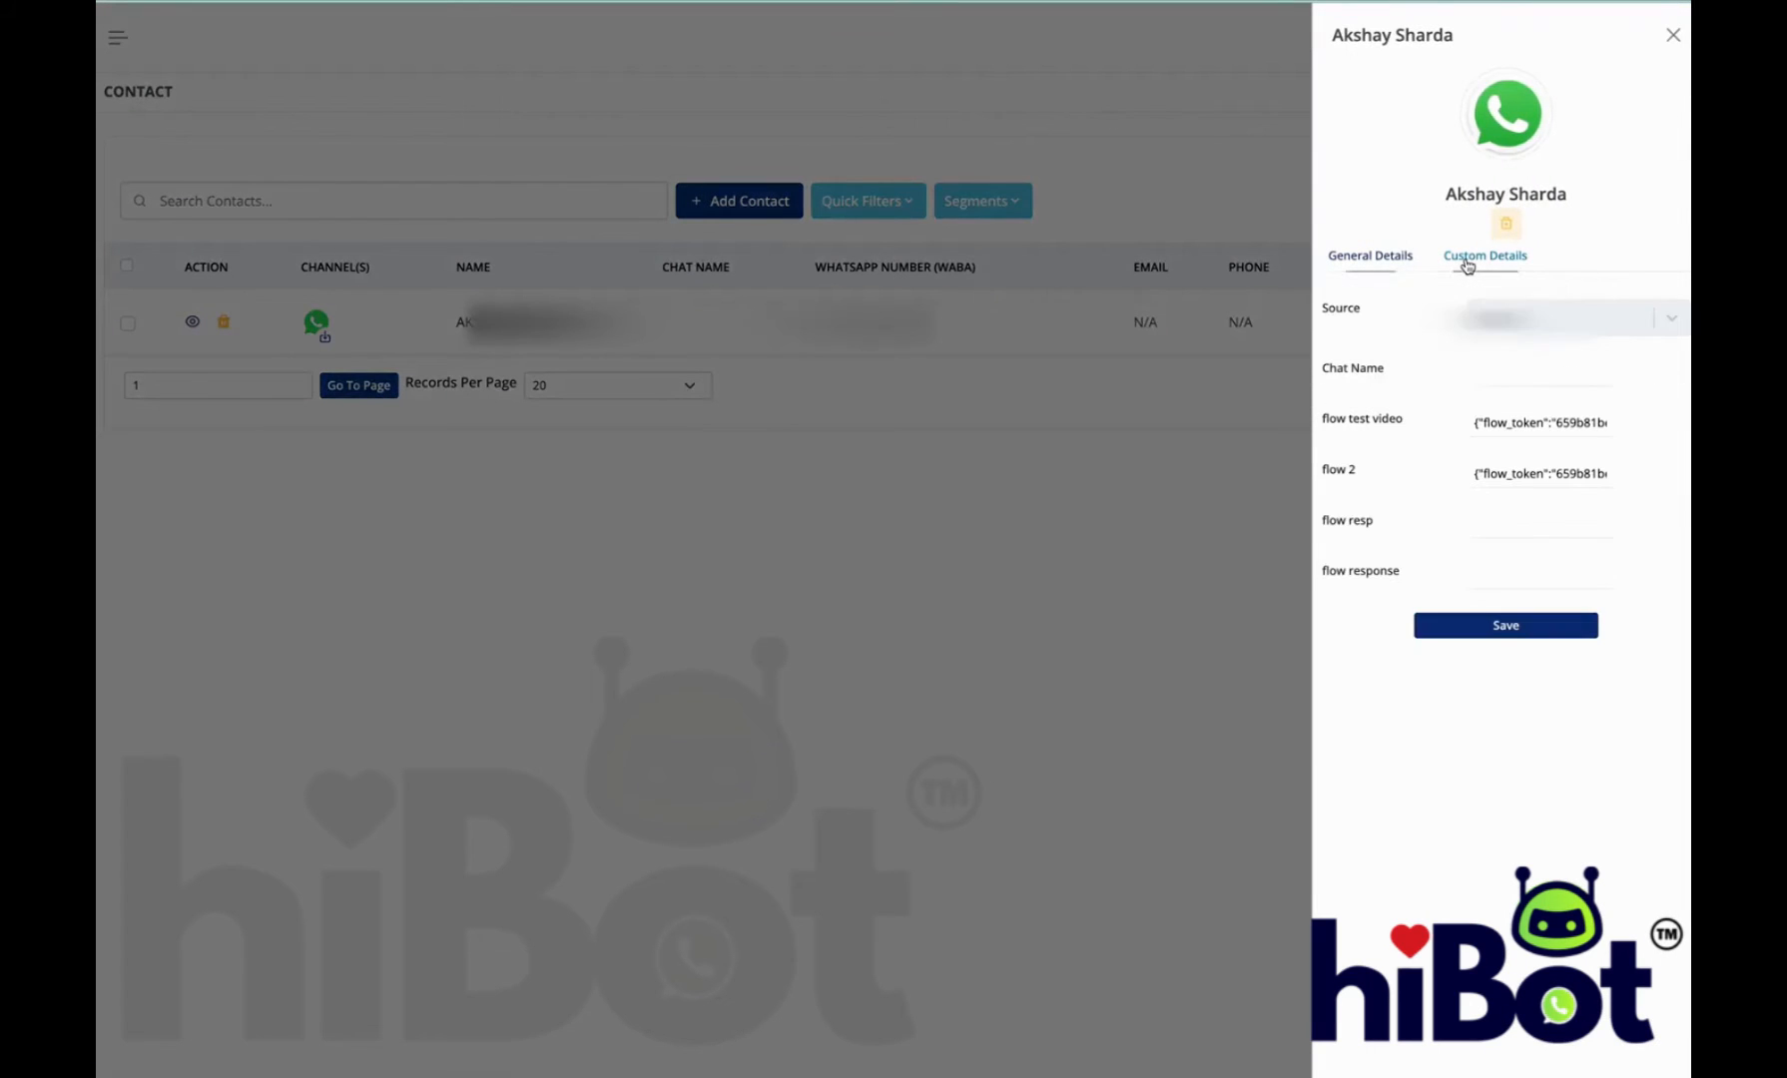
triple_click(1350, 418)
left_click_drag(1467, 421, 1678, 435)
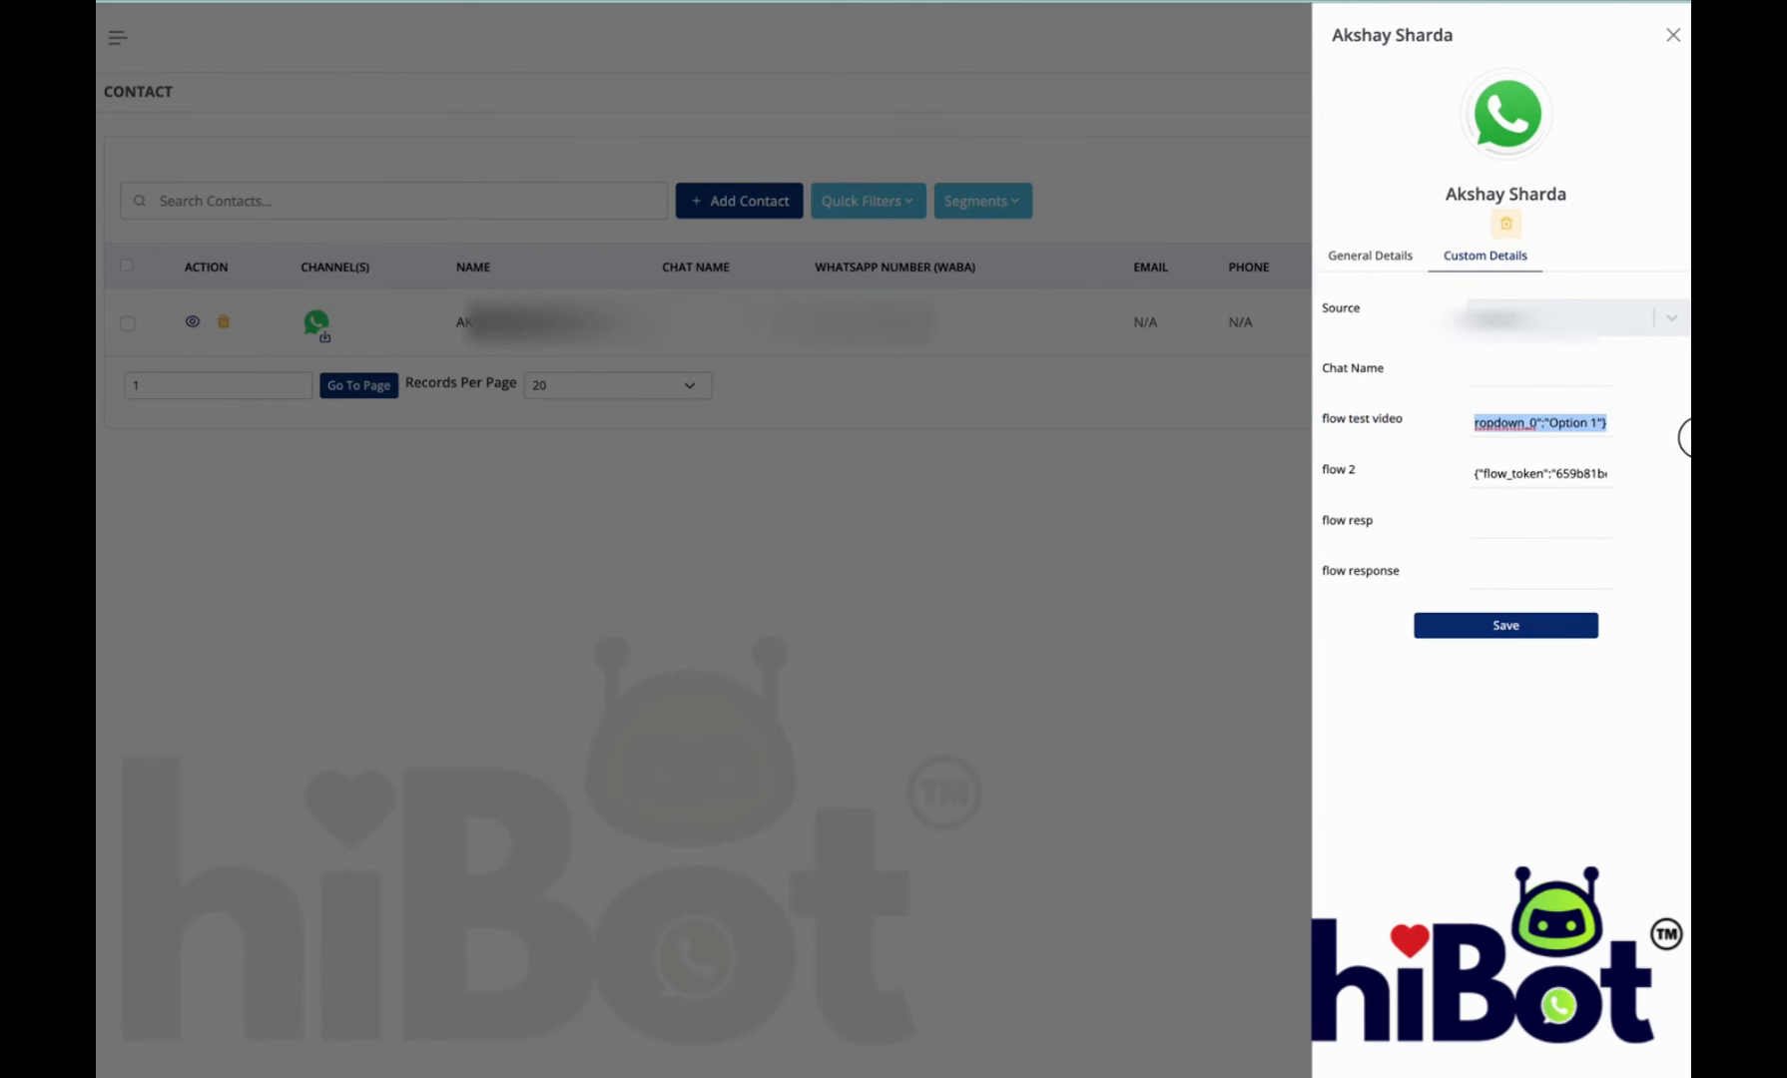
Step: Copy the Chat UID from the contact's general details
left_click(1370, 261)
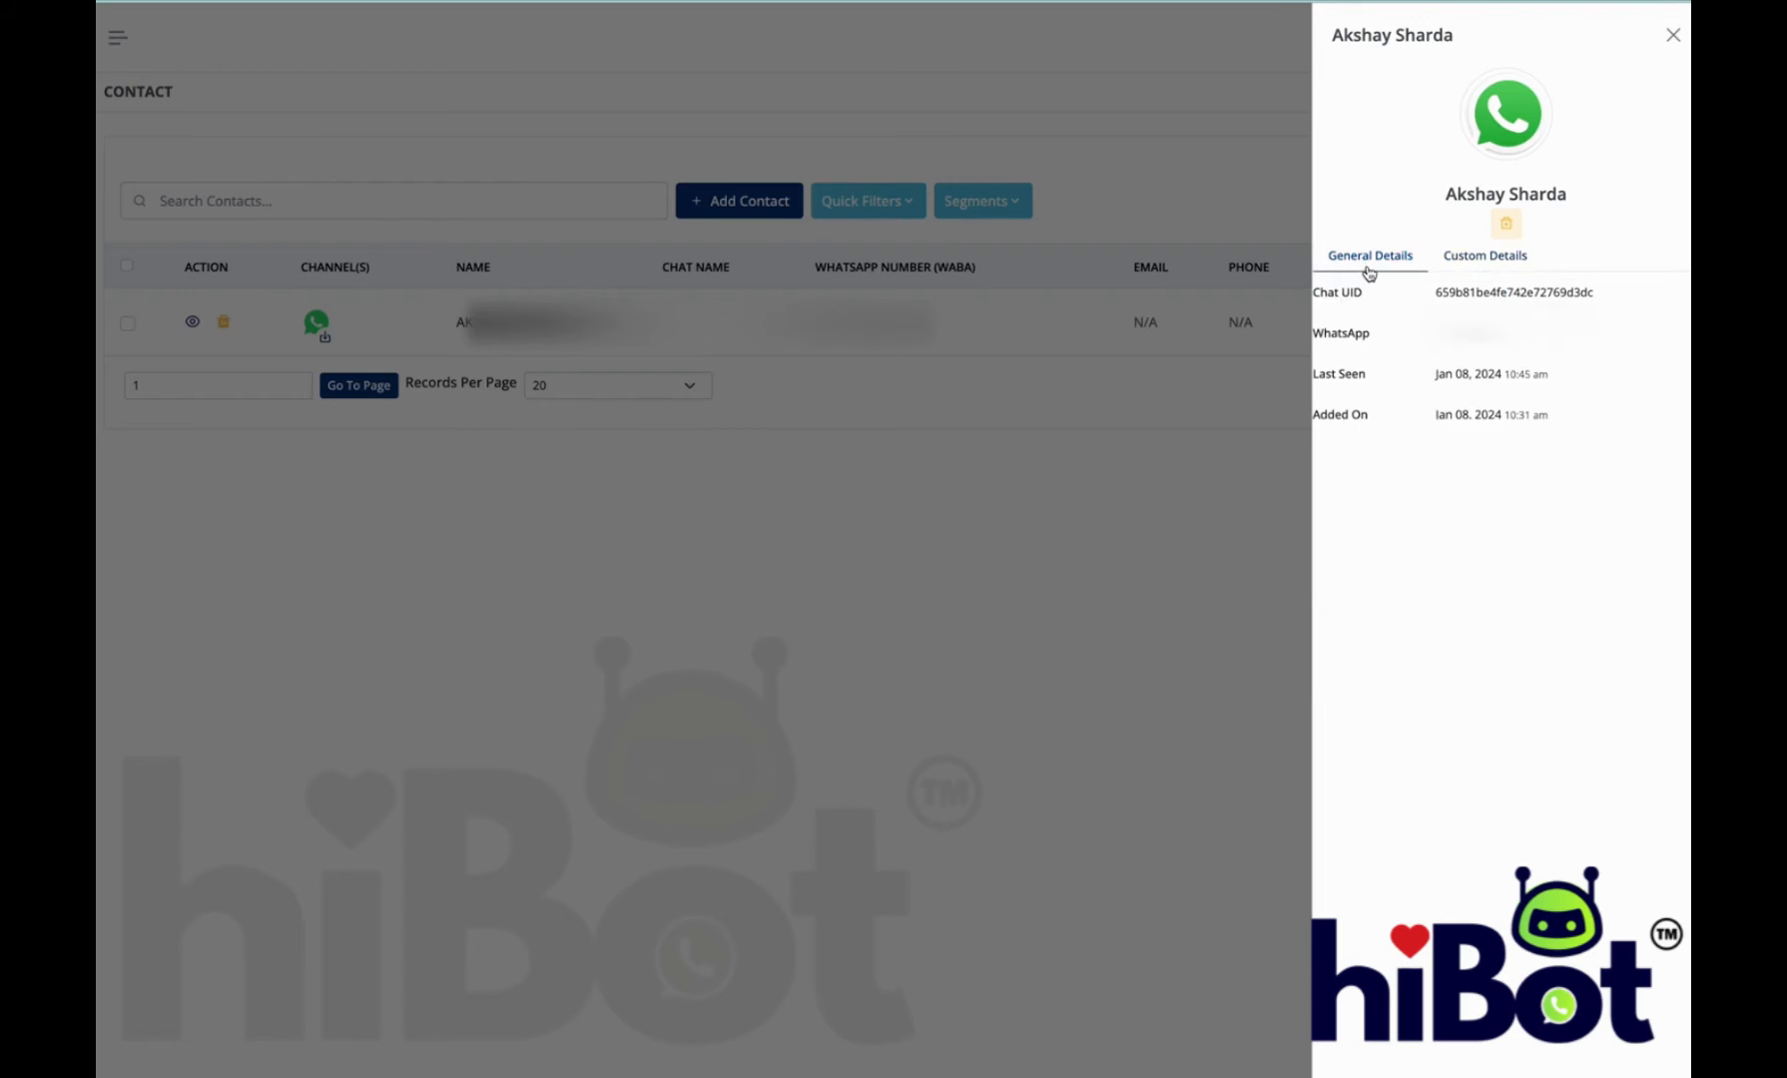
left_click_drag(1343, 293, 1506, 295)
left_click(1509, 296)
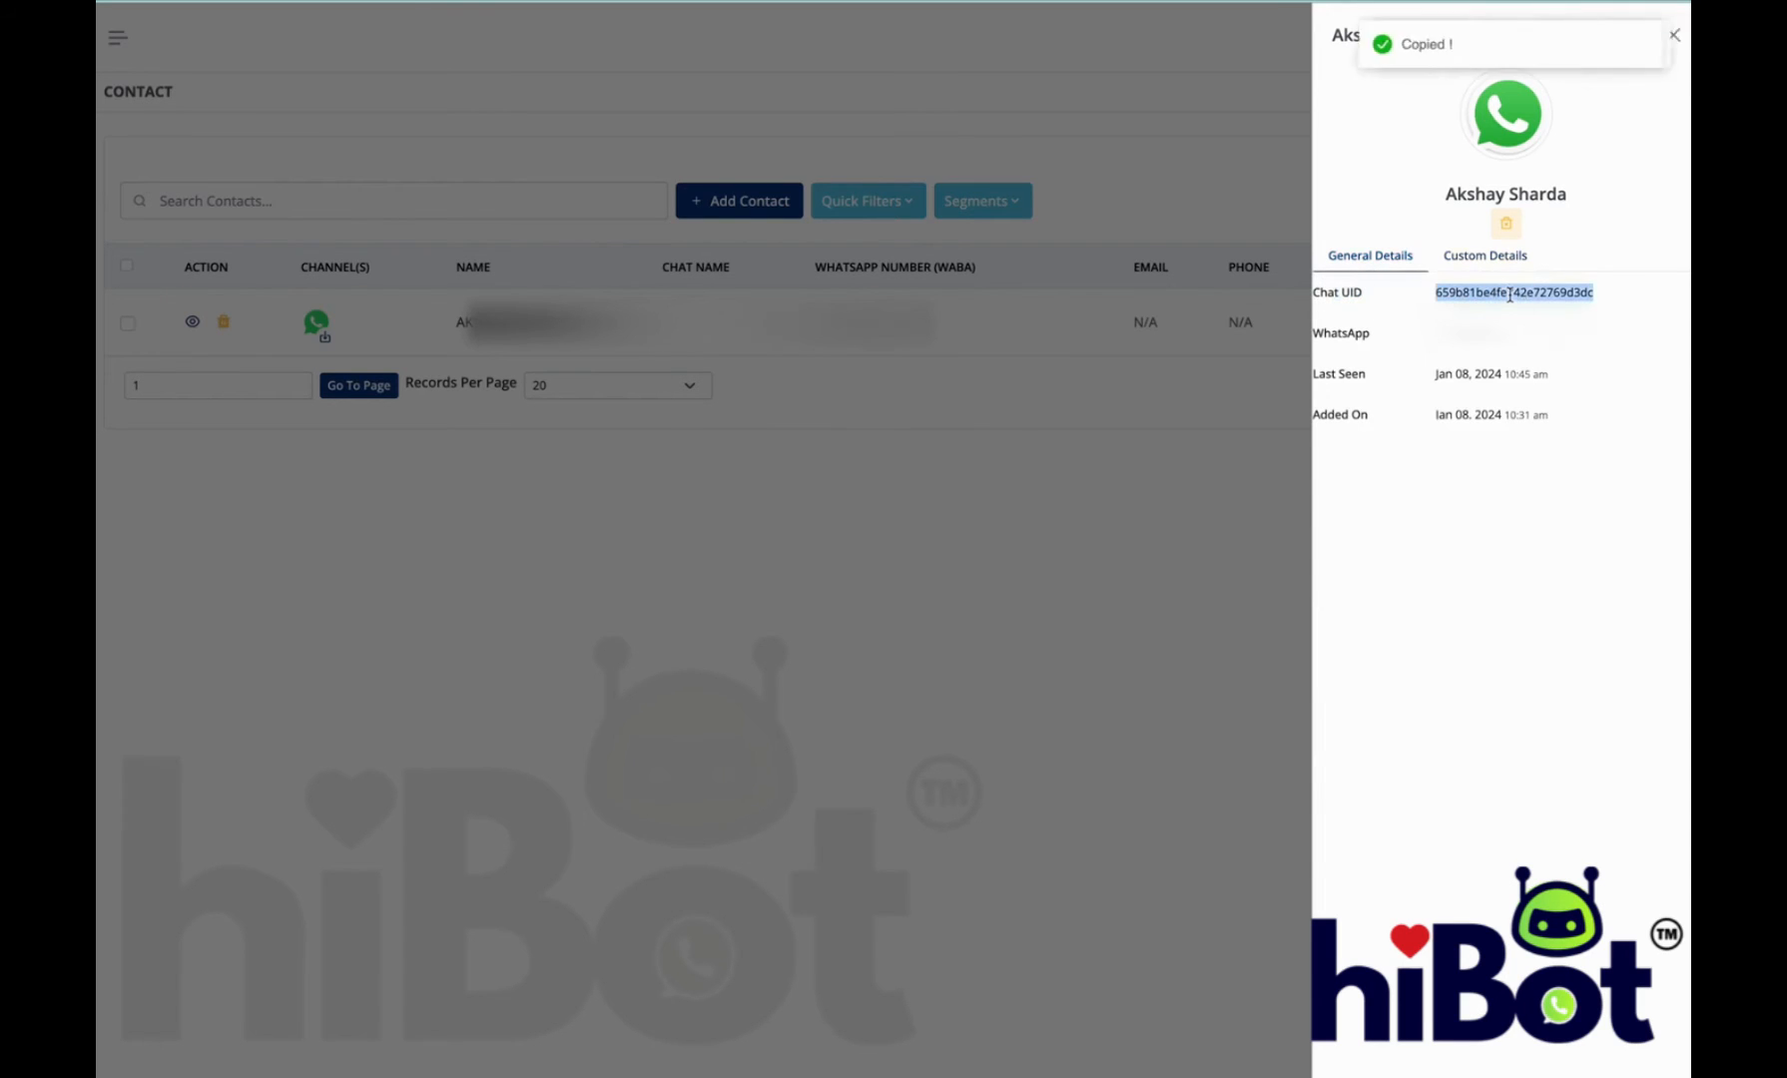
left_click(1509, 295)
left_click(1508, 296)
left_click(1507, 298)
left_click(1506, 298)
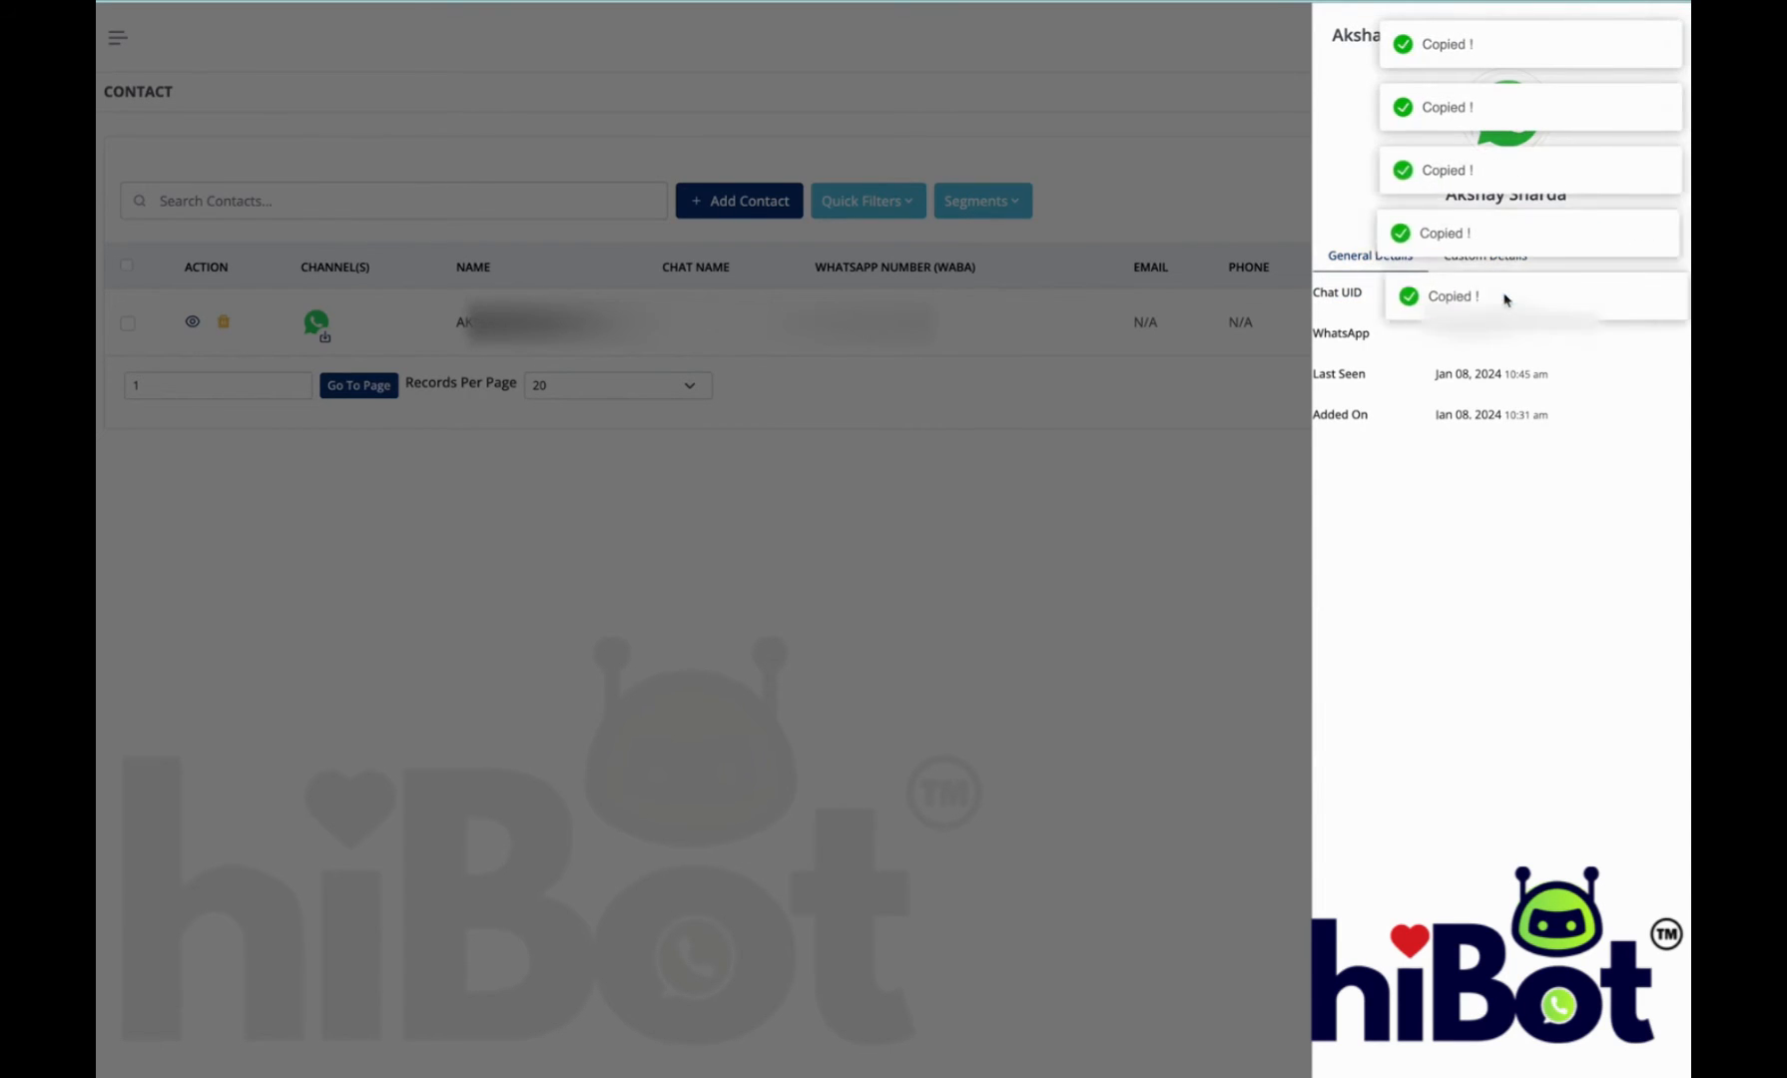
Step: Go back to the Bot Builder and open the "Untitled" workflow for editing
key("alt+Left")
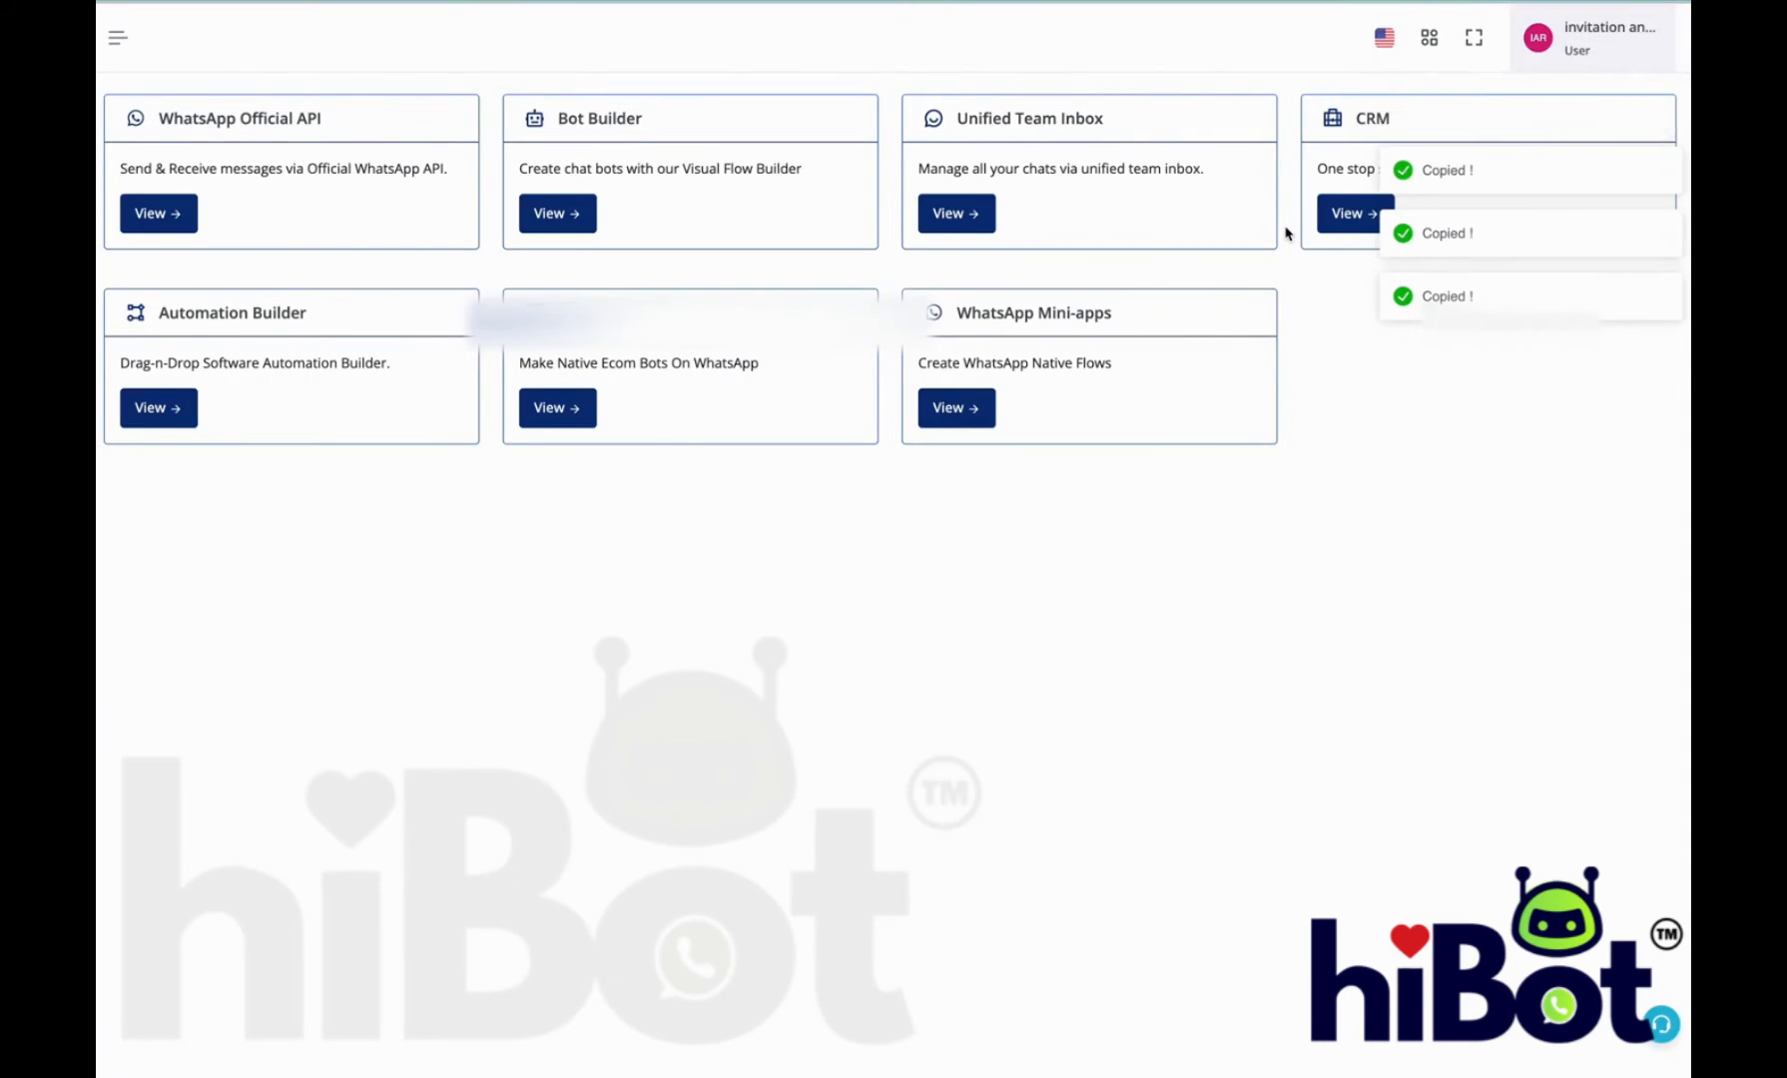
left_click(558, 214)
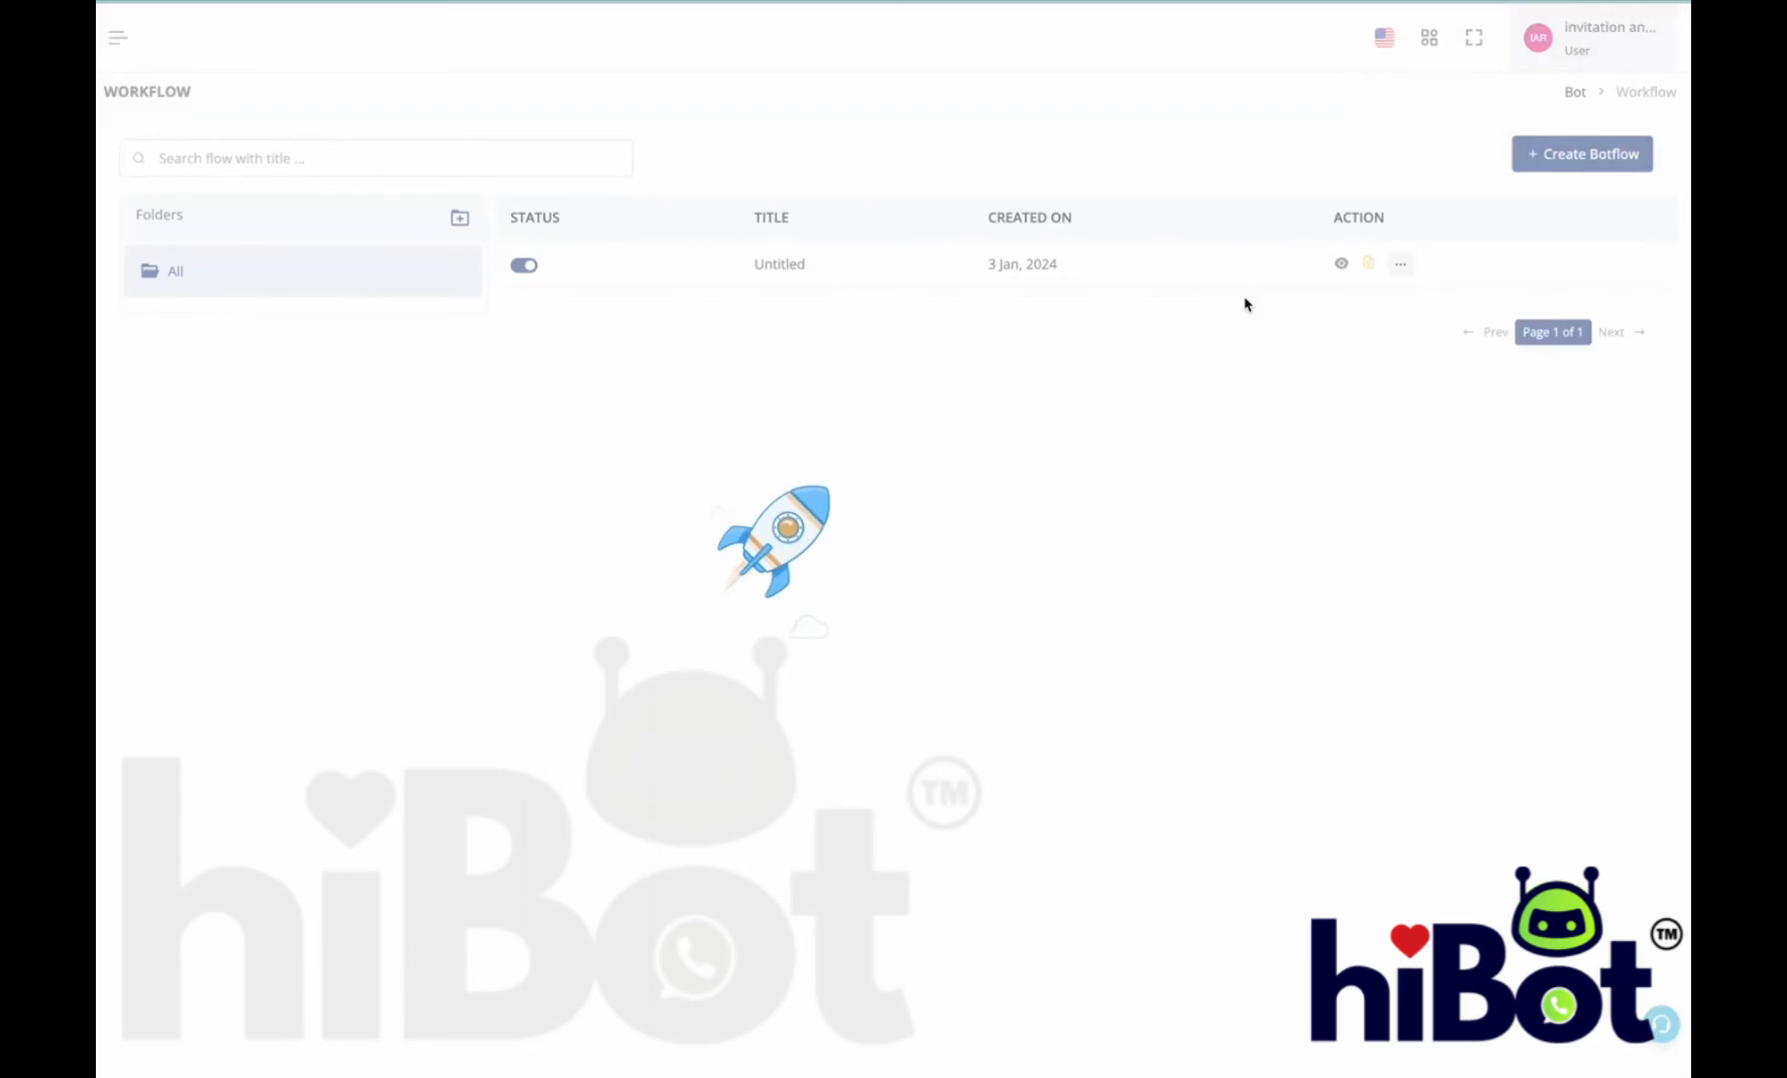
left_click(1342, 265)
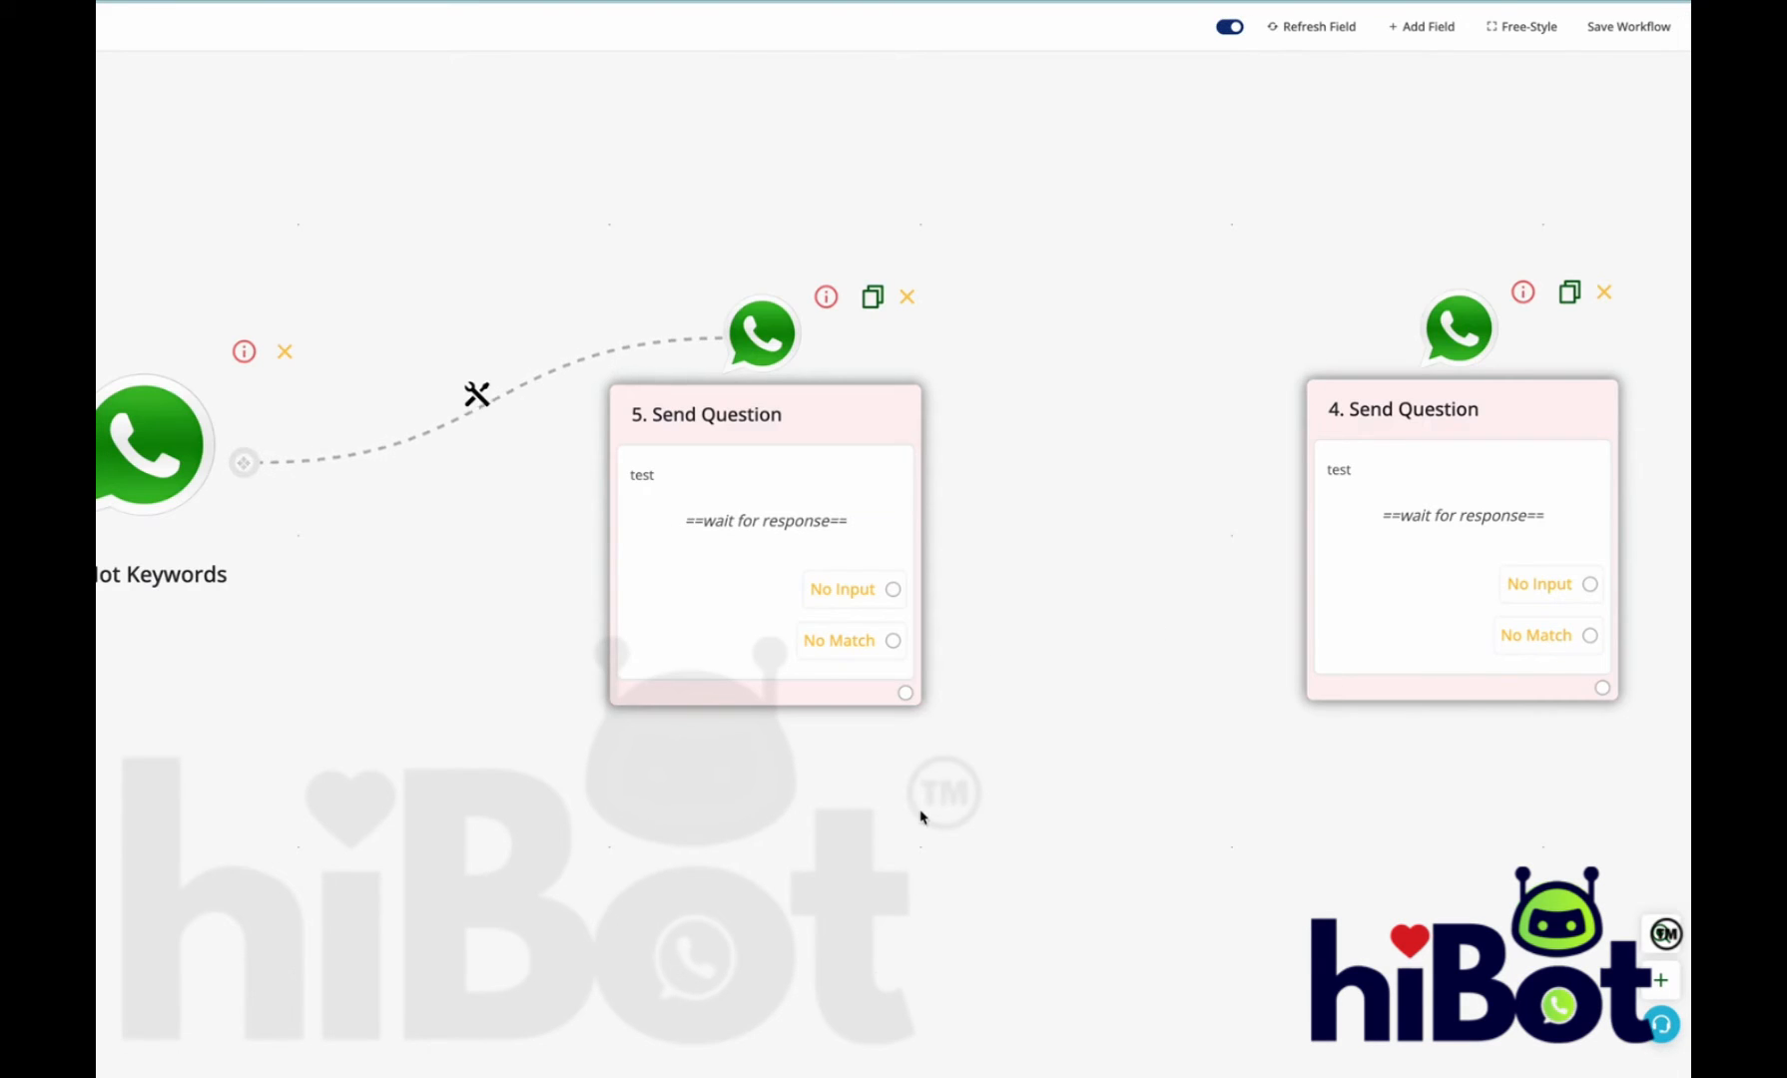
Step: Move the unconnected question 4 out of the way and add the JSON Extractor's Extract JSON module after question 5
left_click(907, 691)
scroll(911, 691, "down", 6)
left_click_drag(839, 542, 878, 214)
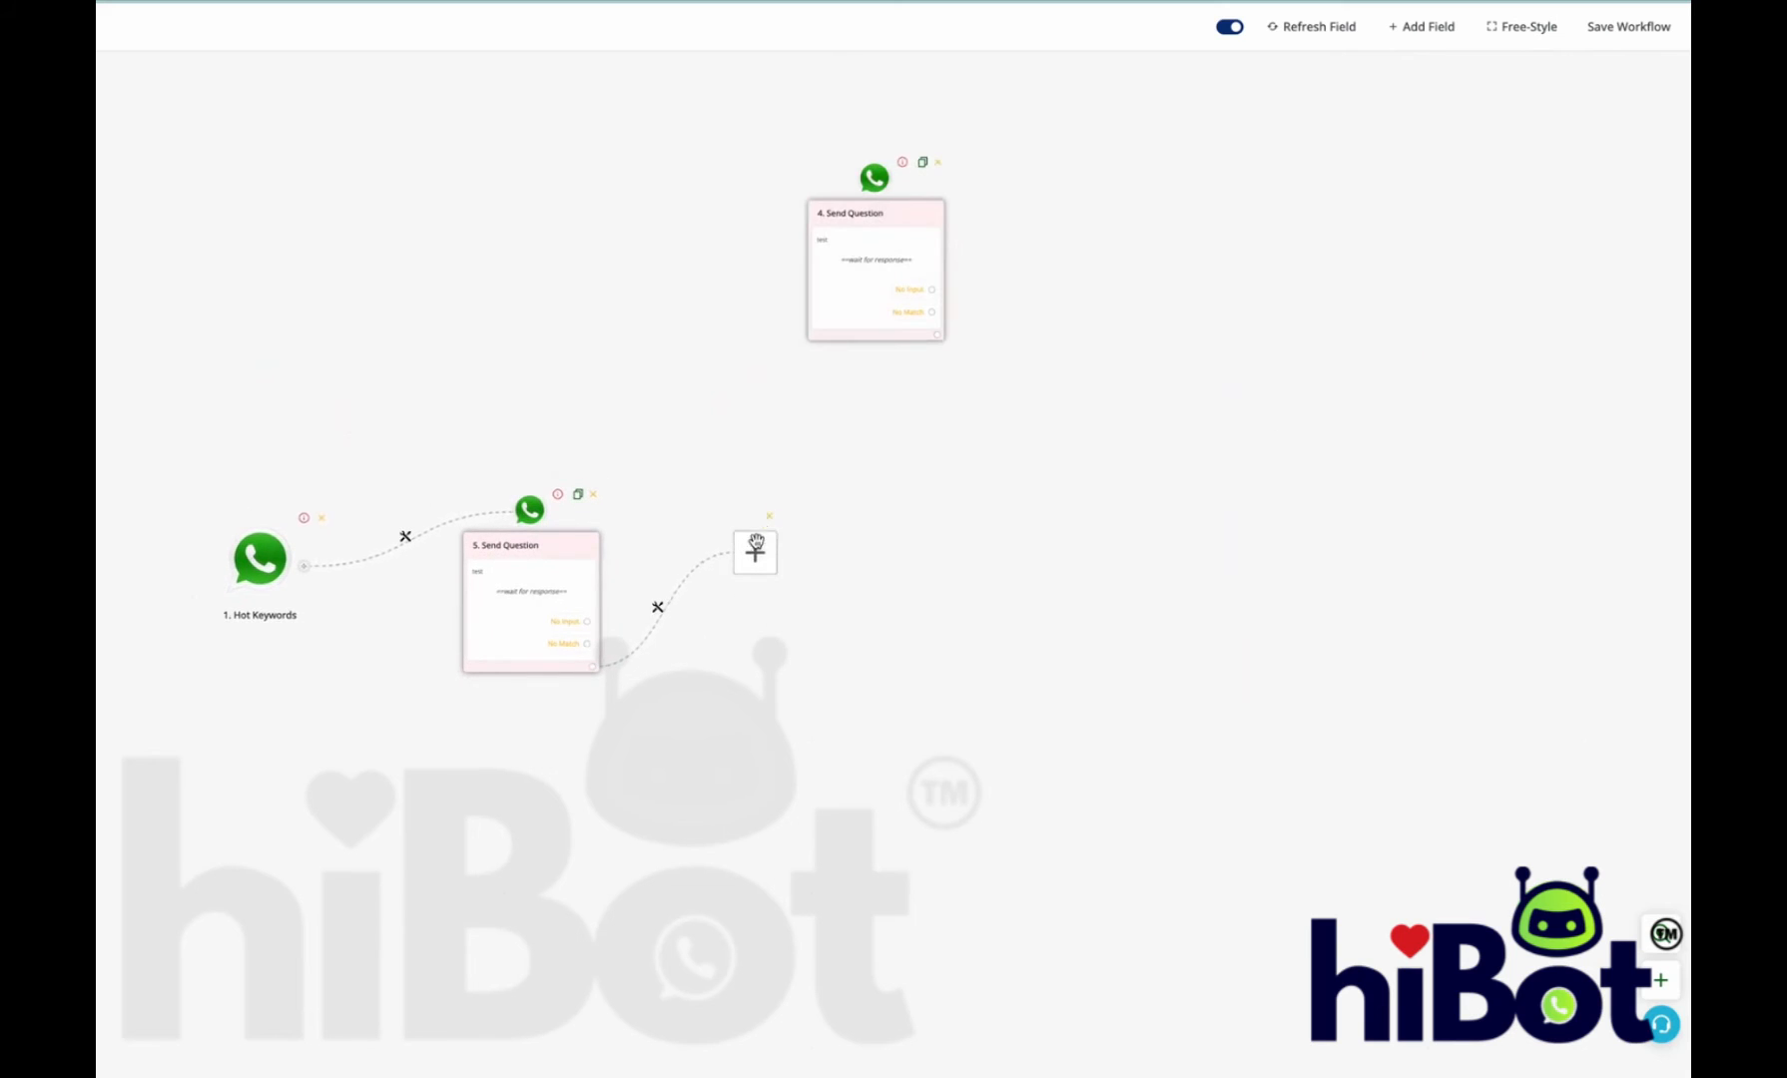
left_click(756, 552)
left_click(1484, 680)
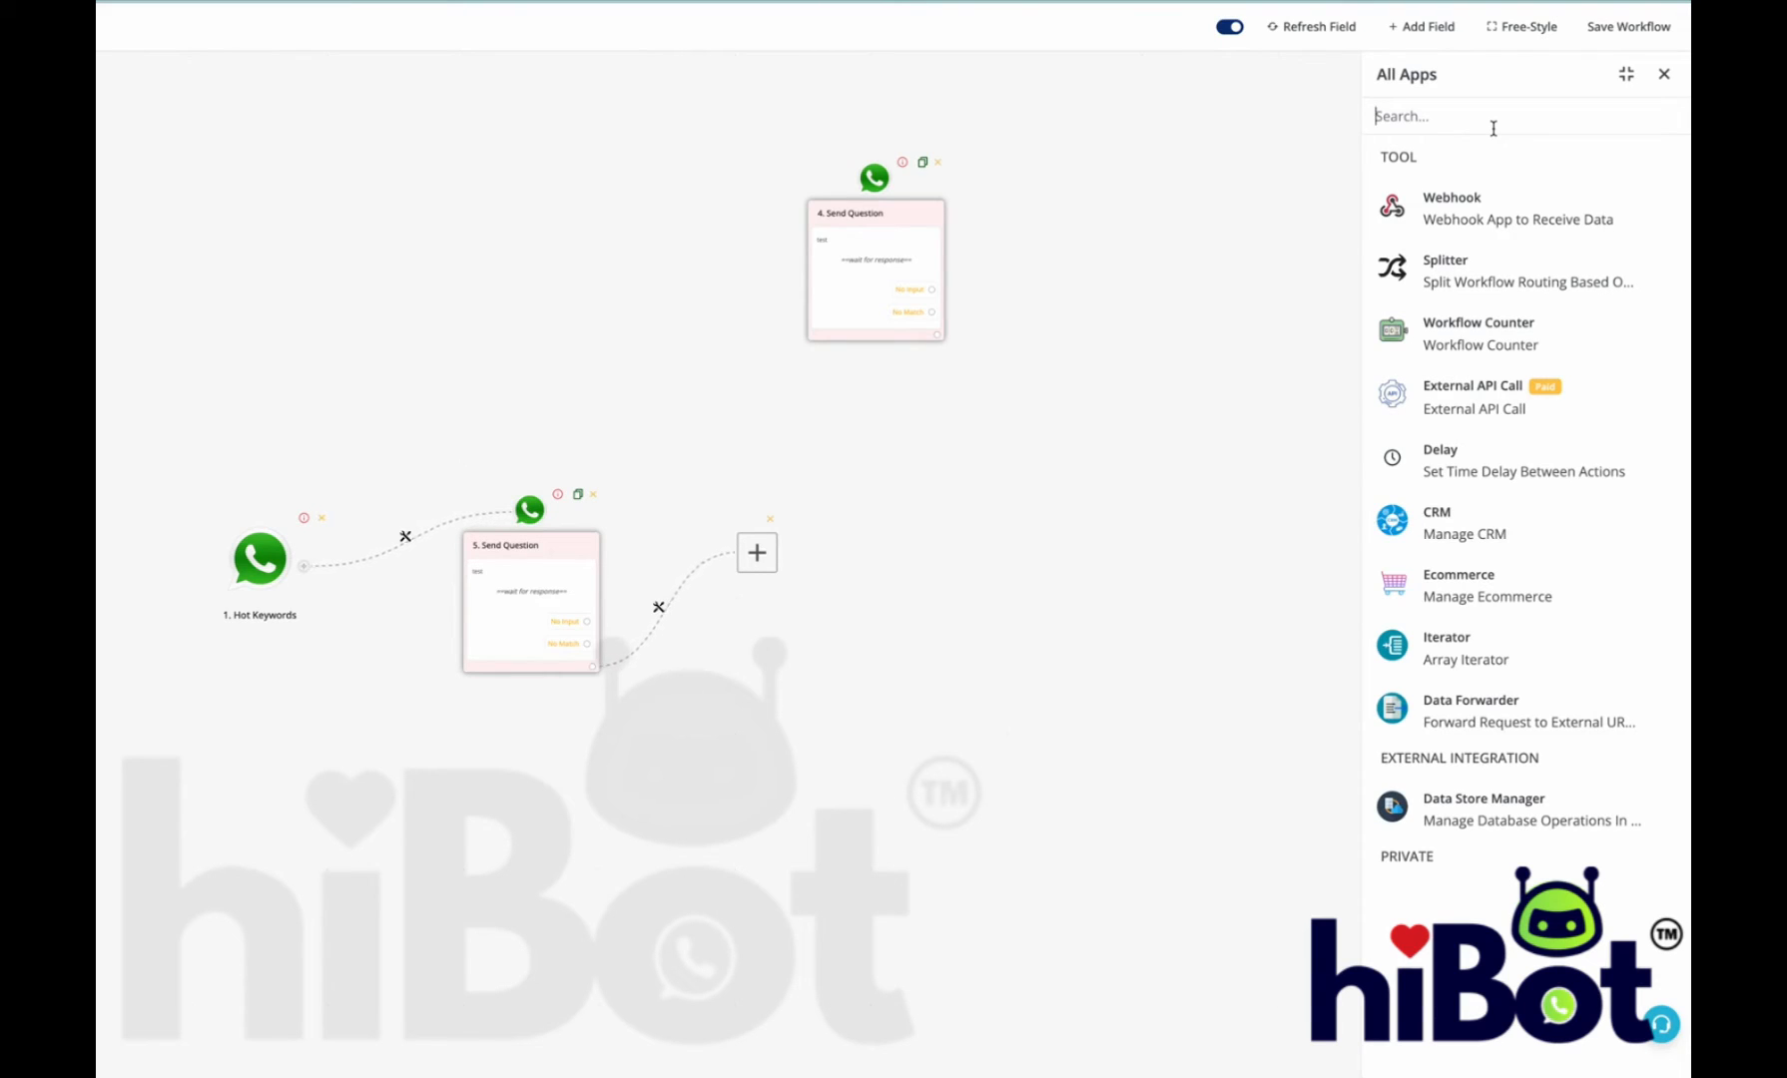
type("json")
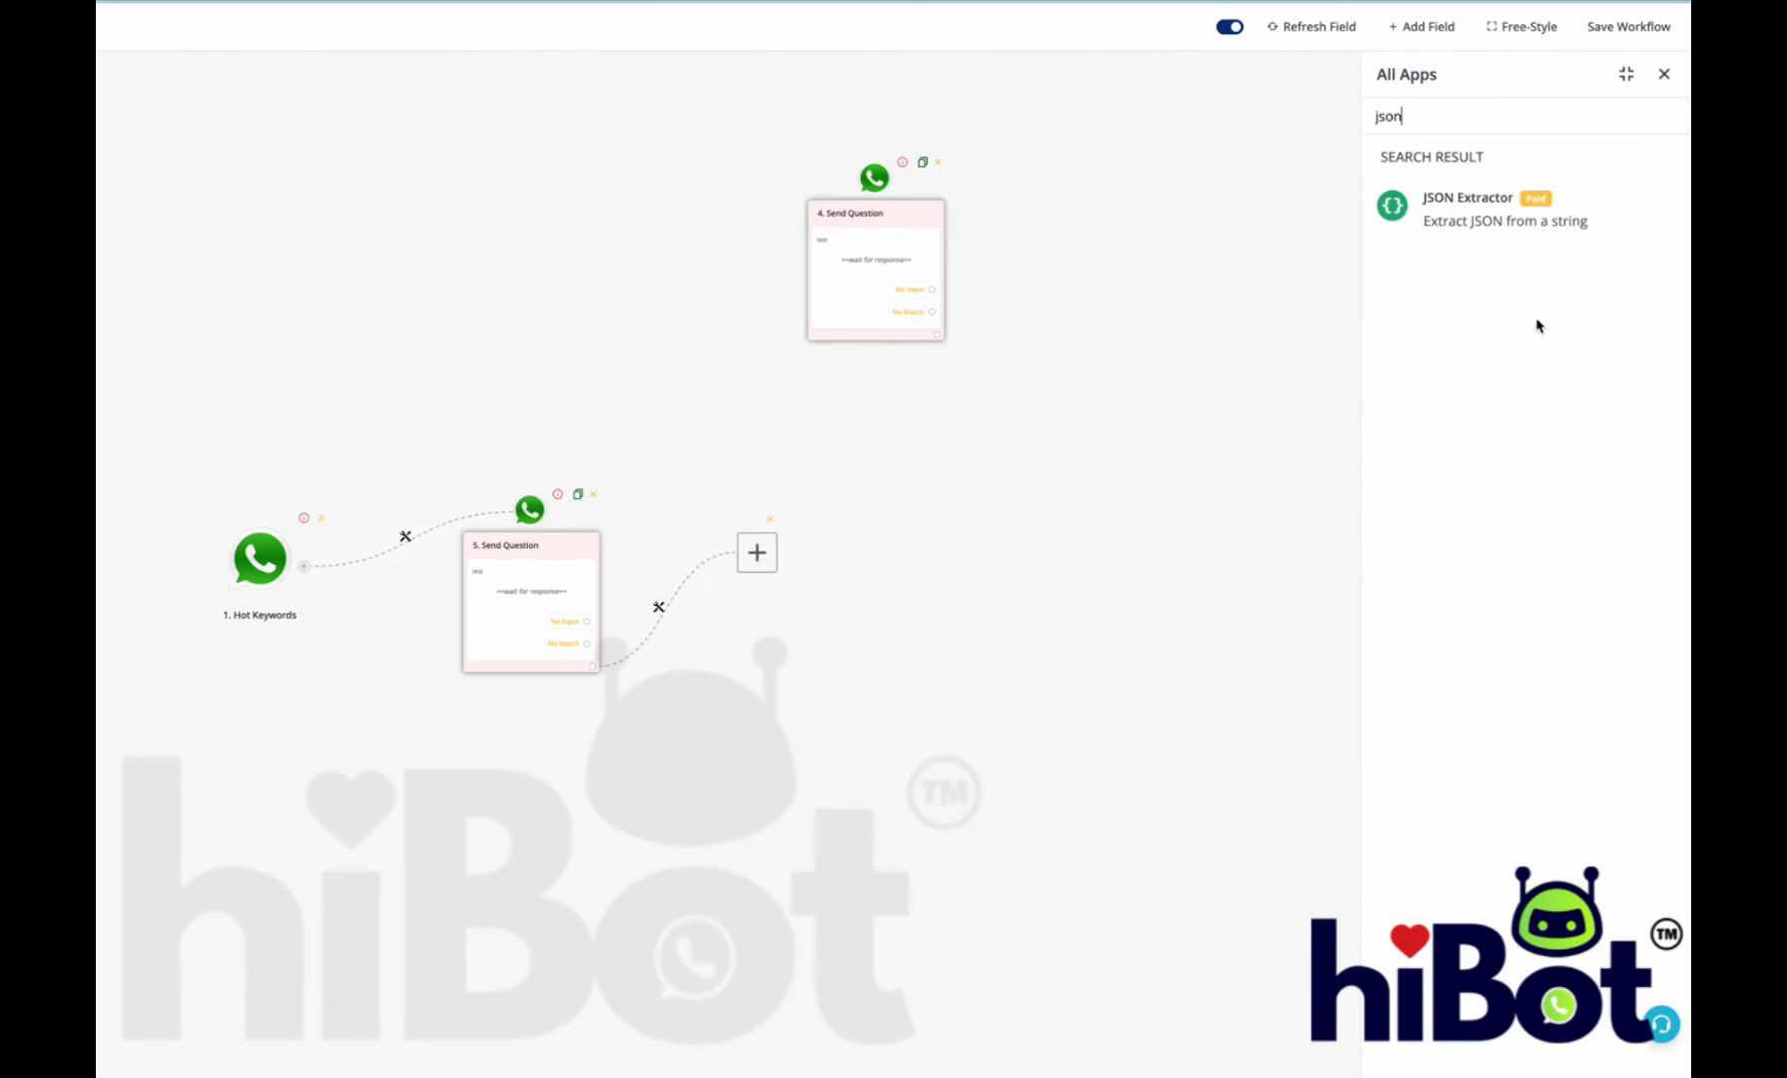
left_click(1507, 217)
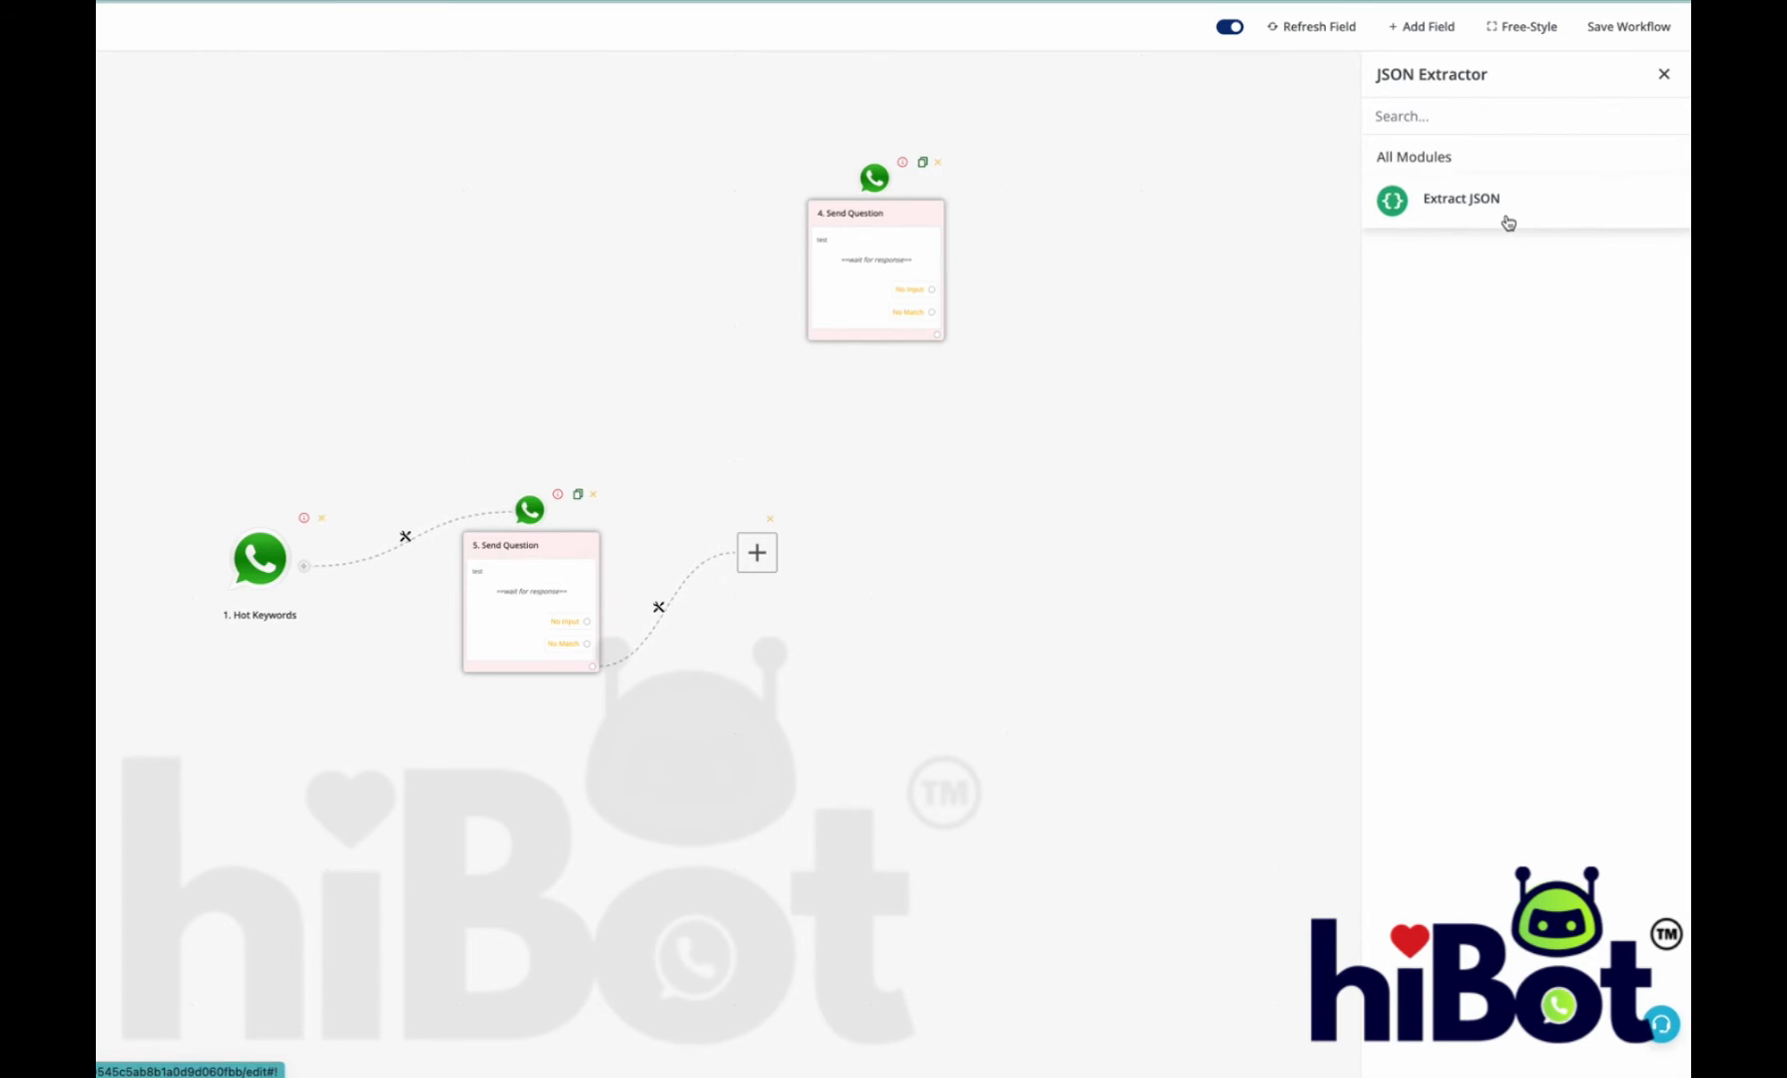
left_click(1507, 217)
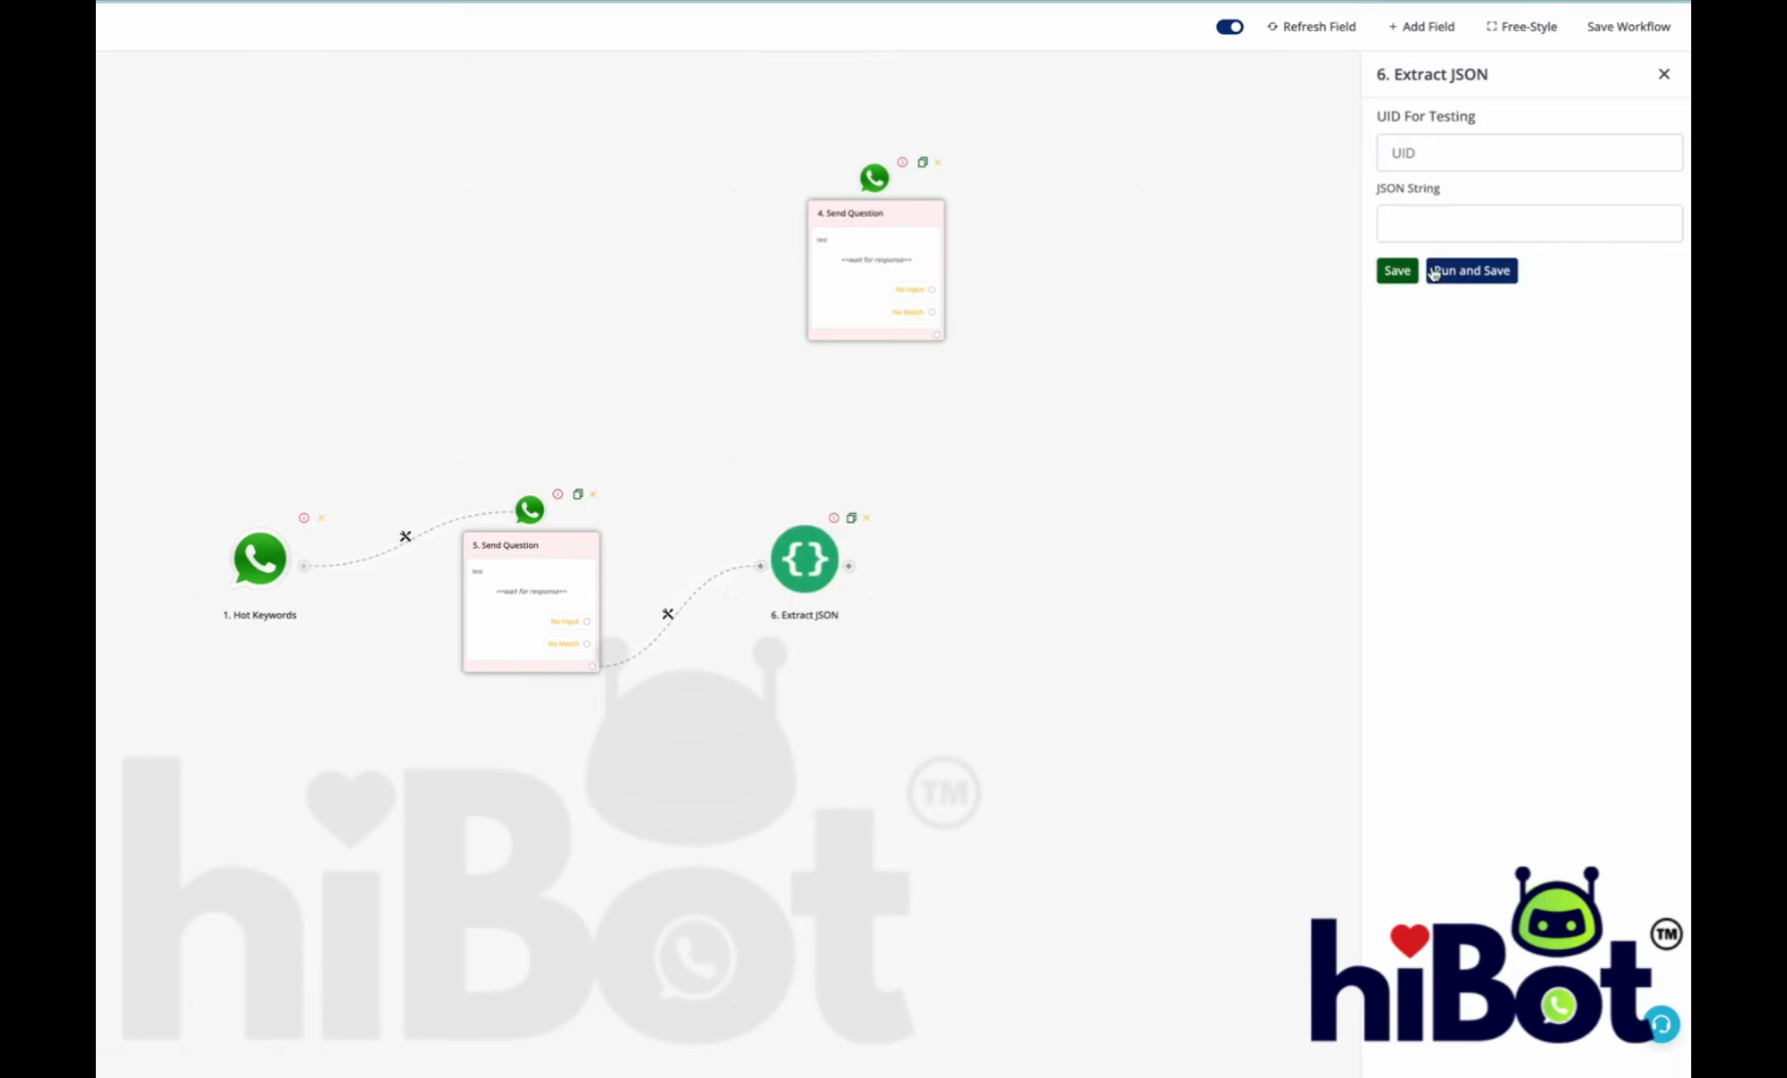
Step: Paste the copied chat UID for testing, set the JSON string to {{flow_test_video}}, and run and save the Extract JSON module
left_click(1420, 145)
key("ctrl+v")
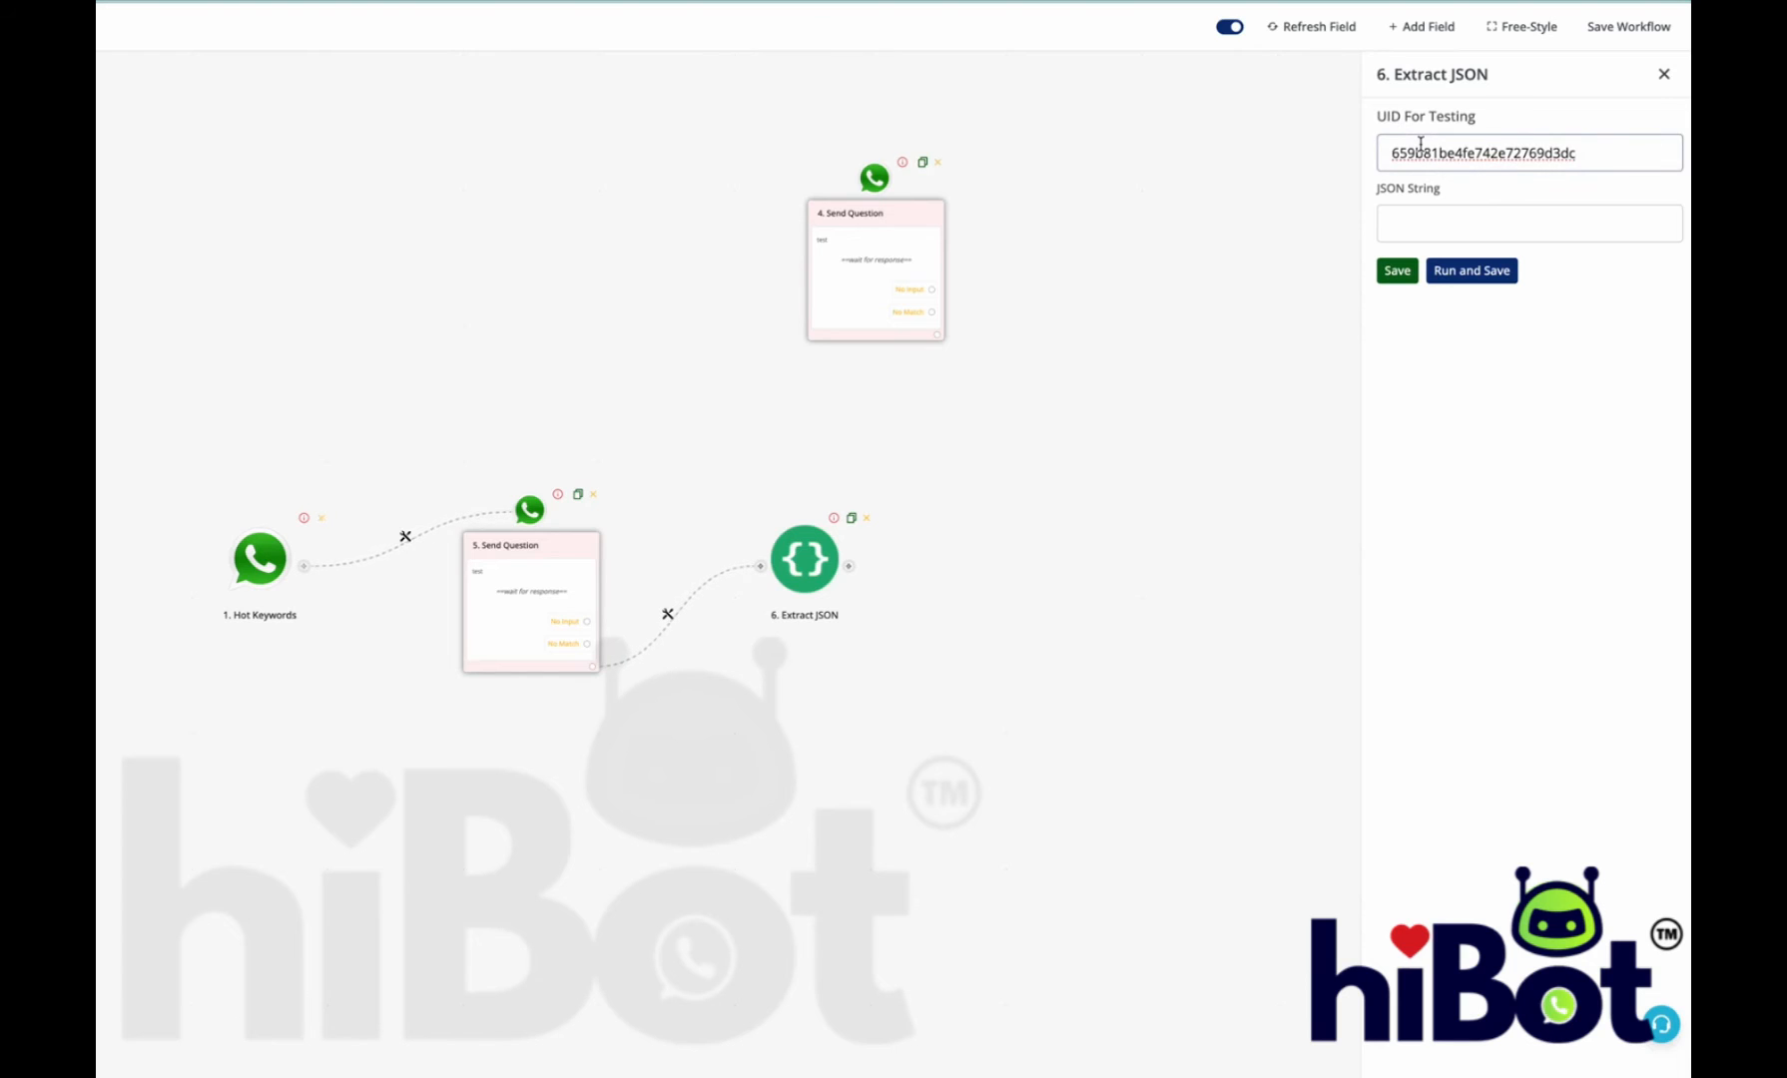
left_click(1427, 223)
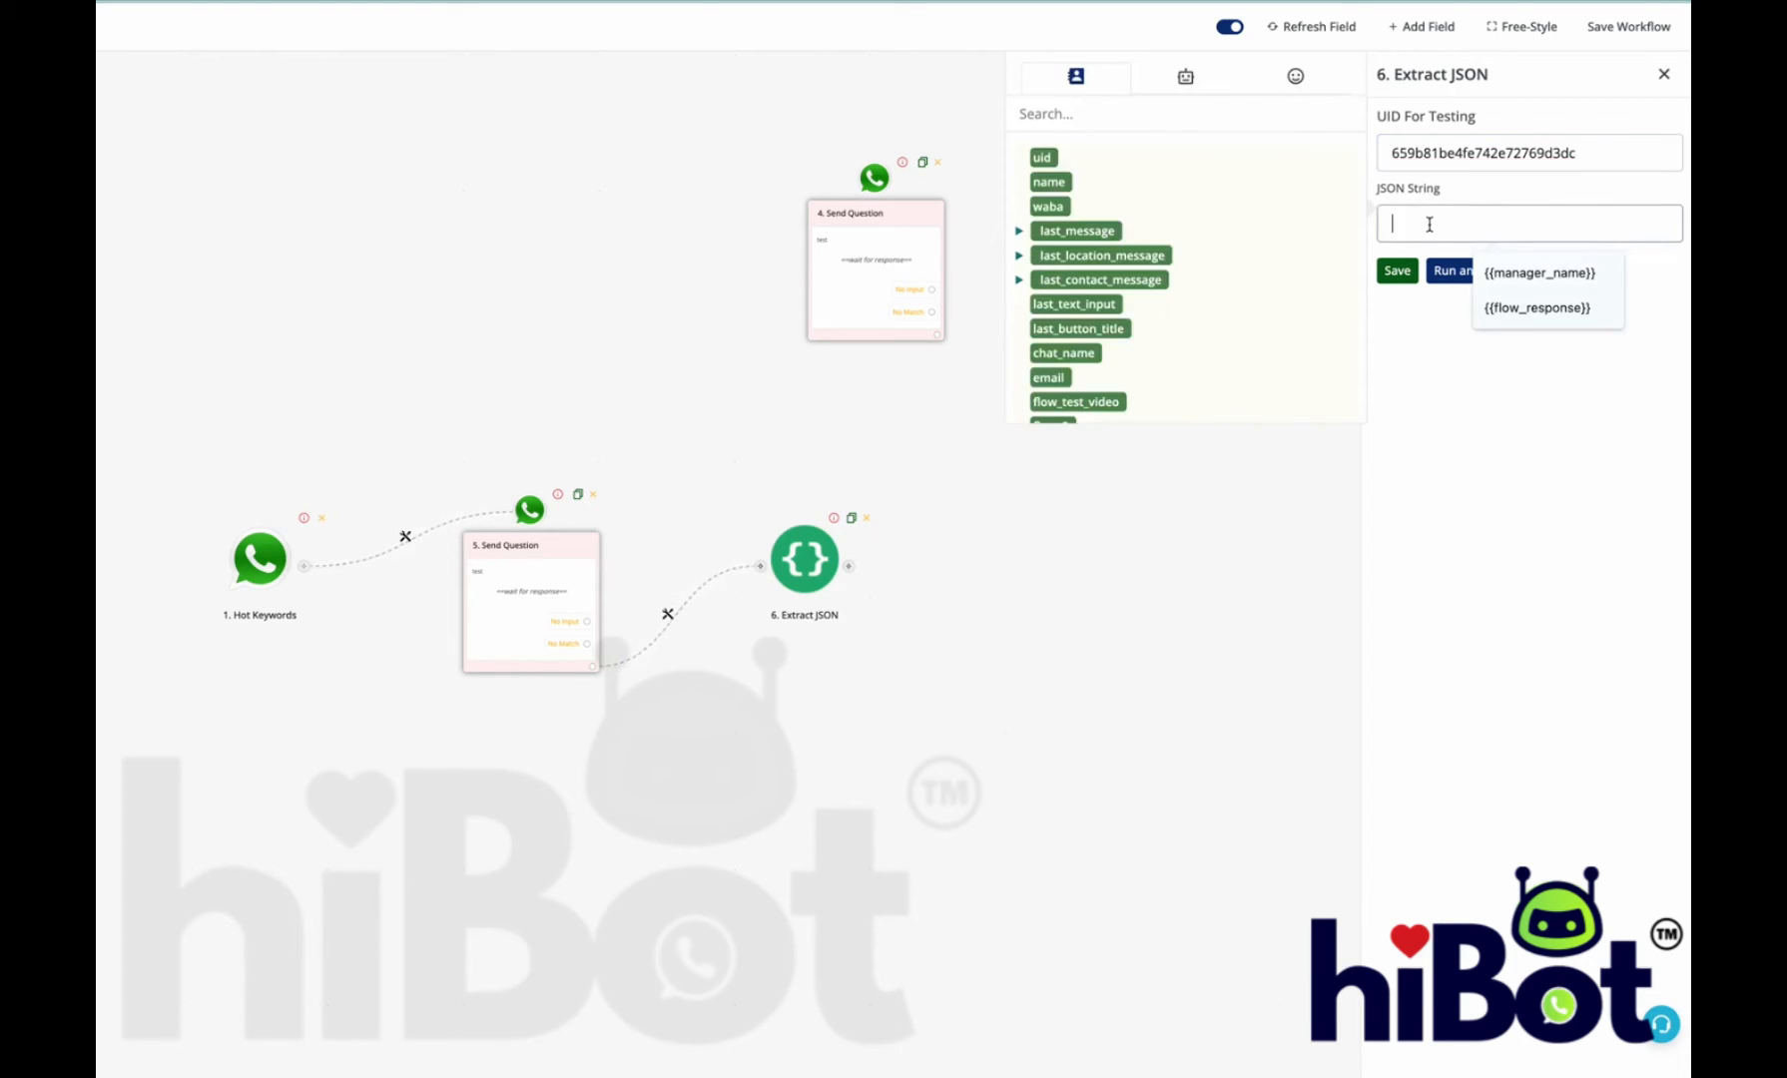
scroll(1078, 329, "down", 2)
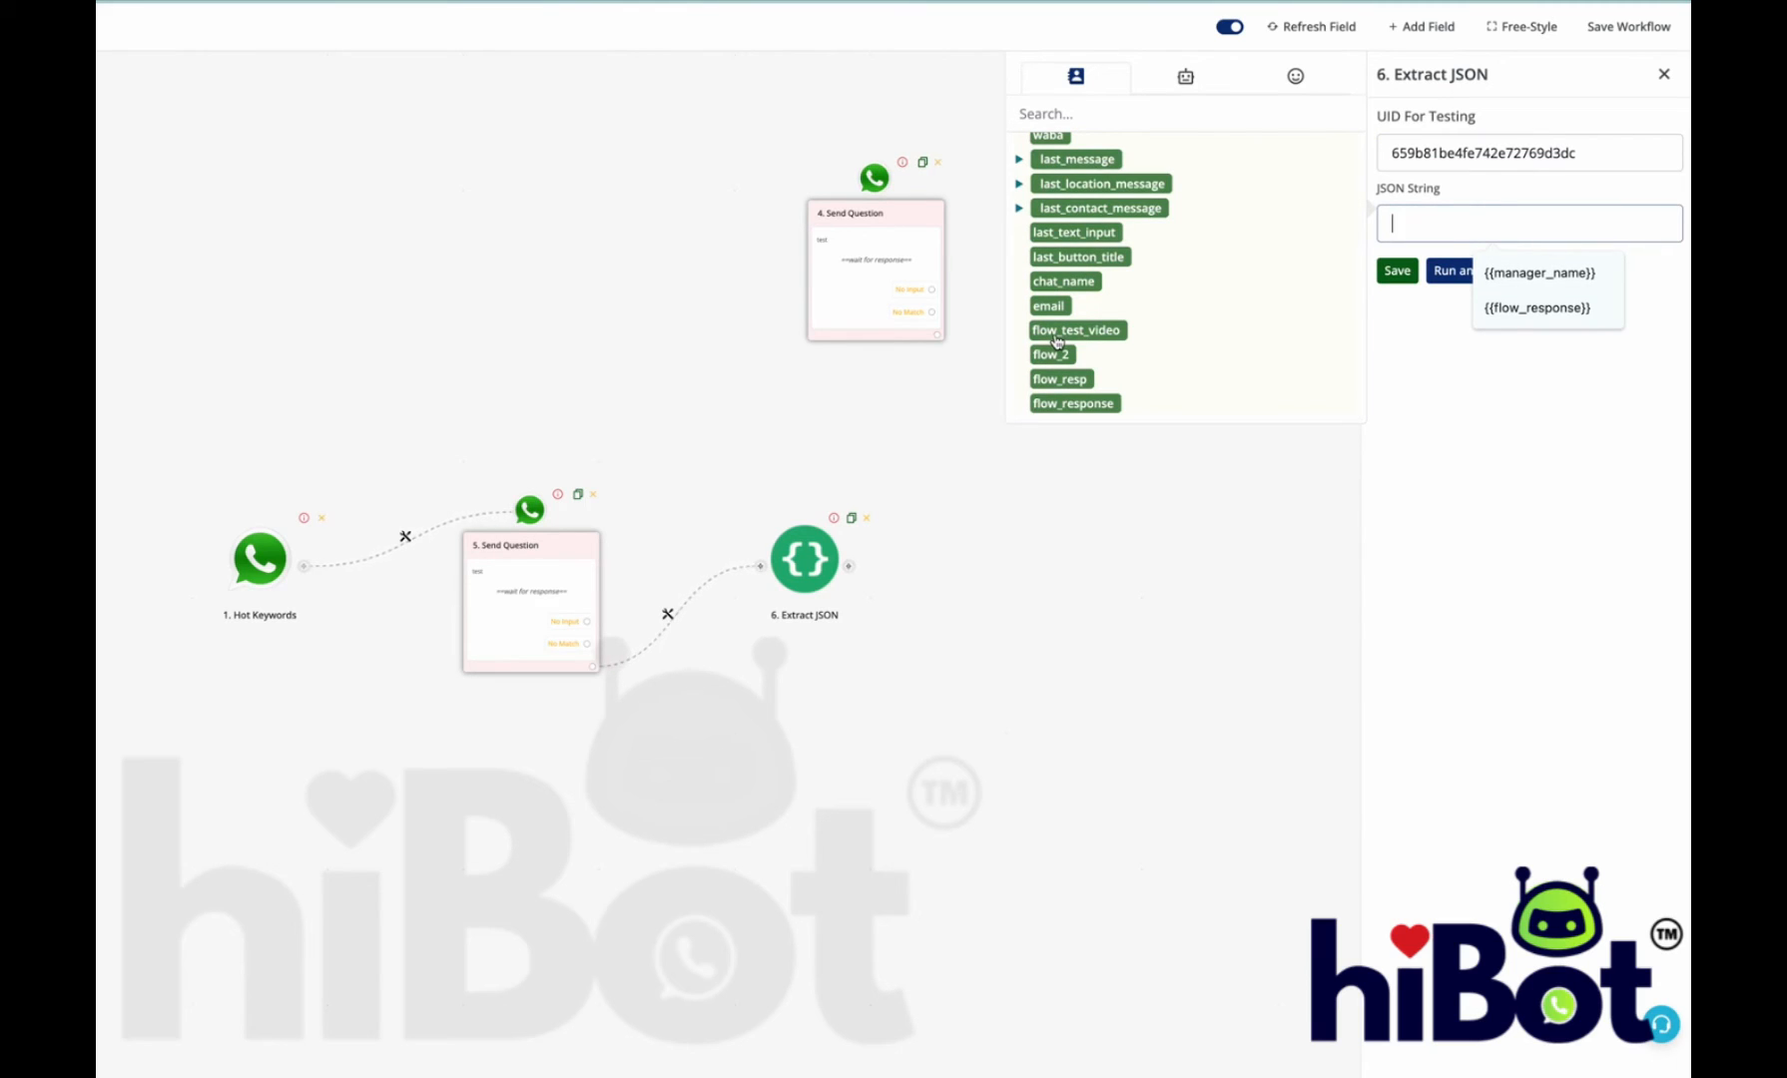
left_click(1056, 337)
left_click(1455, 291)
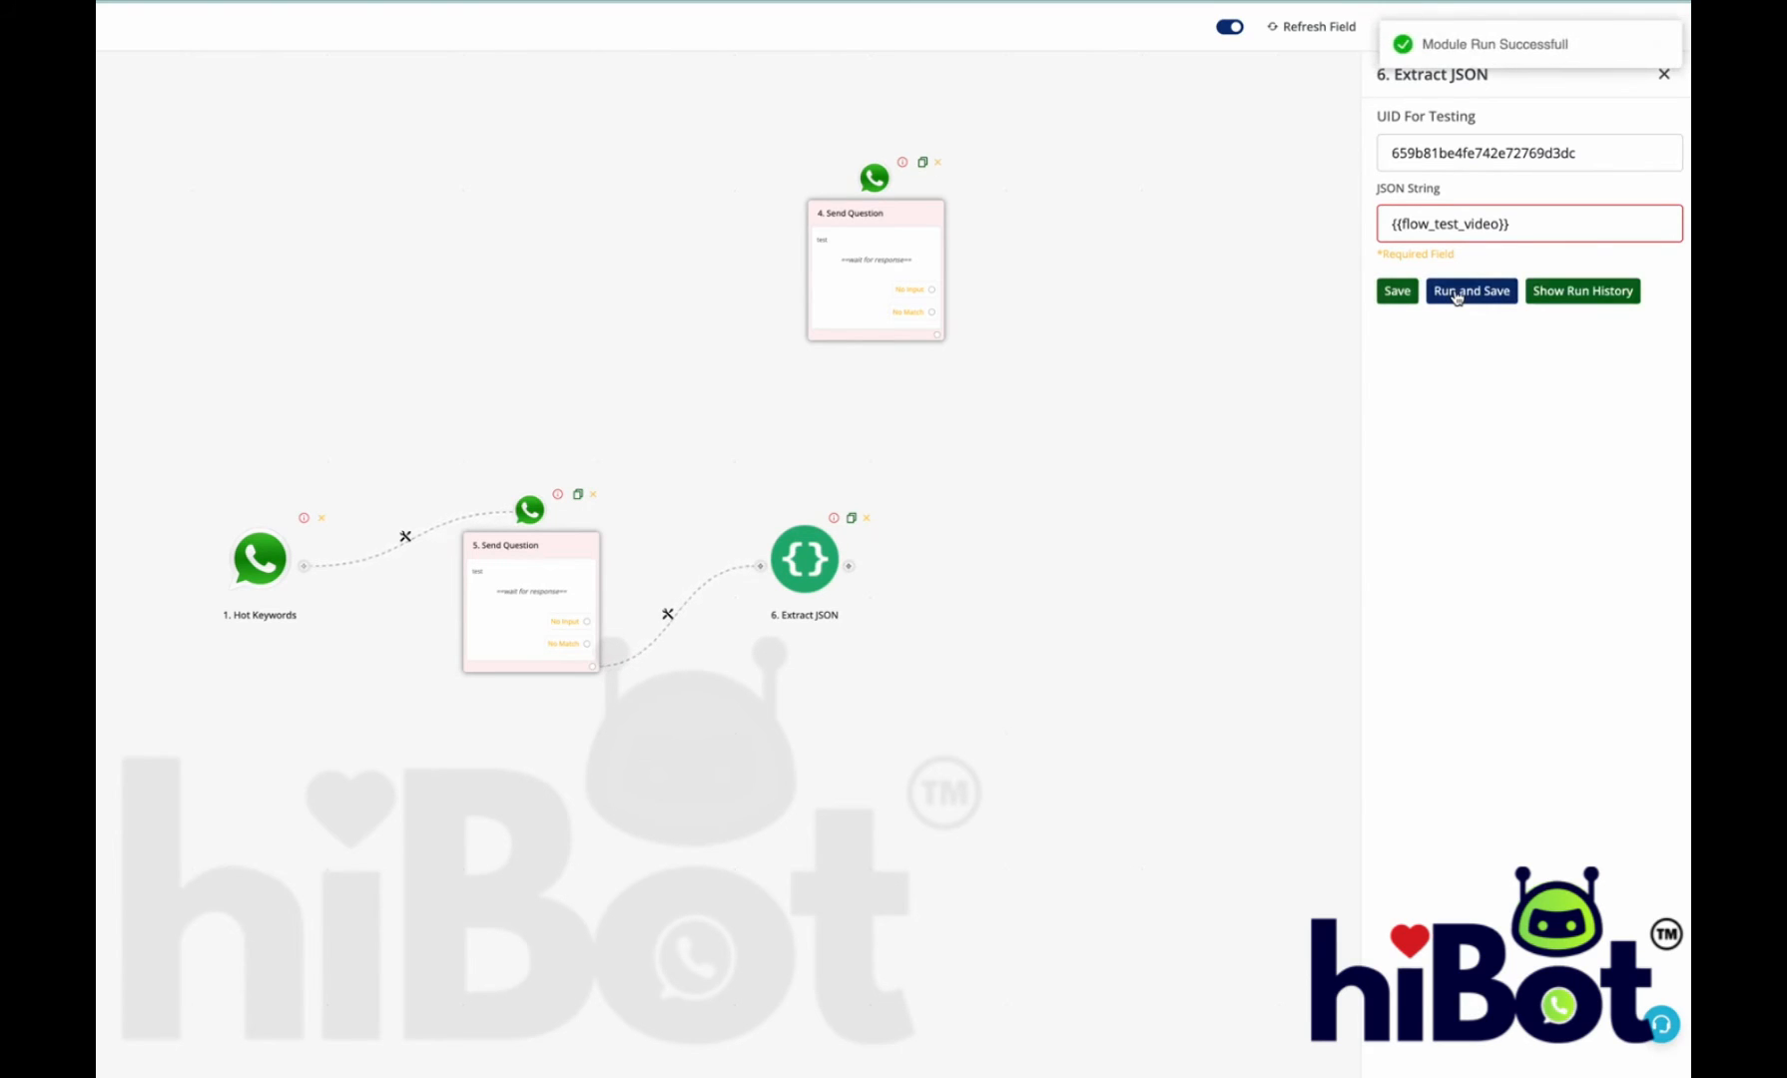
Step: Examine the Extract JSON run history, including its input, output, response and extracted data
left_click(1604, 291)
left_click(1008, 250)
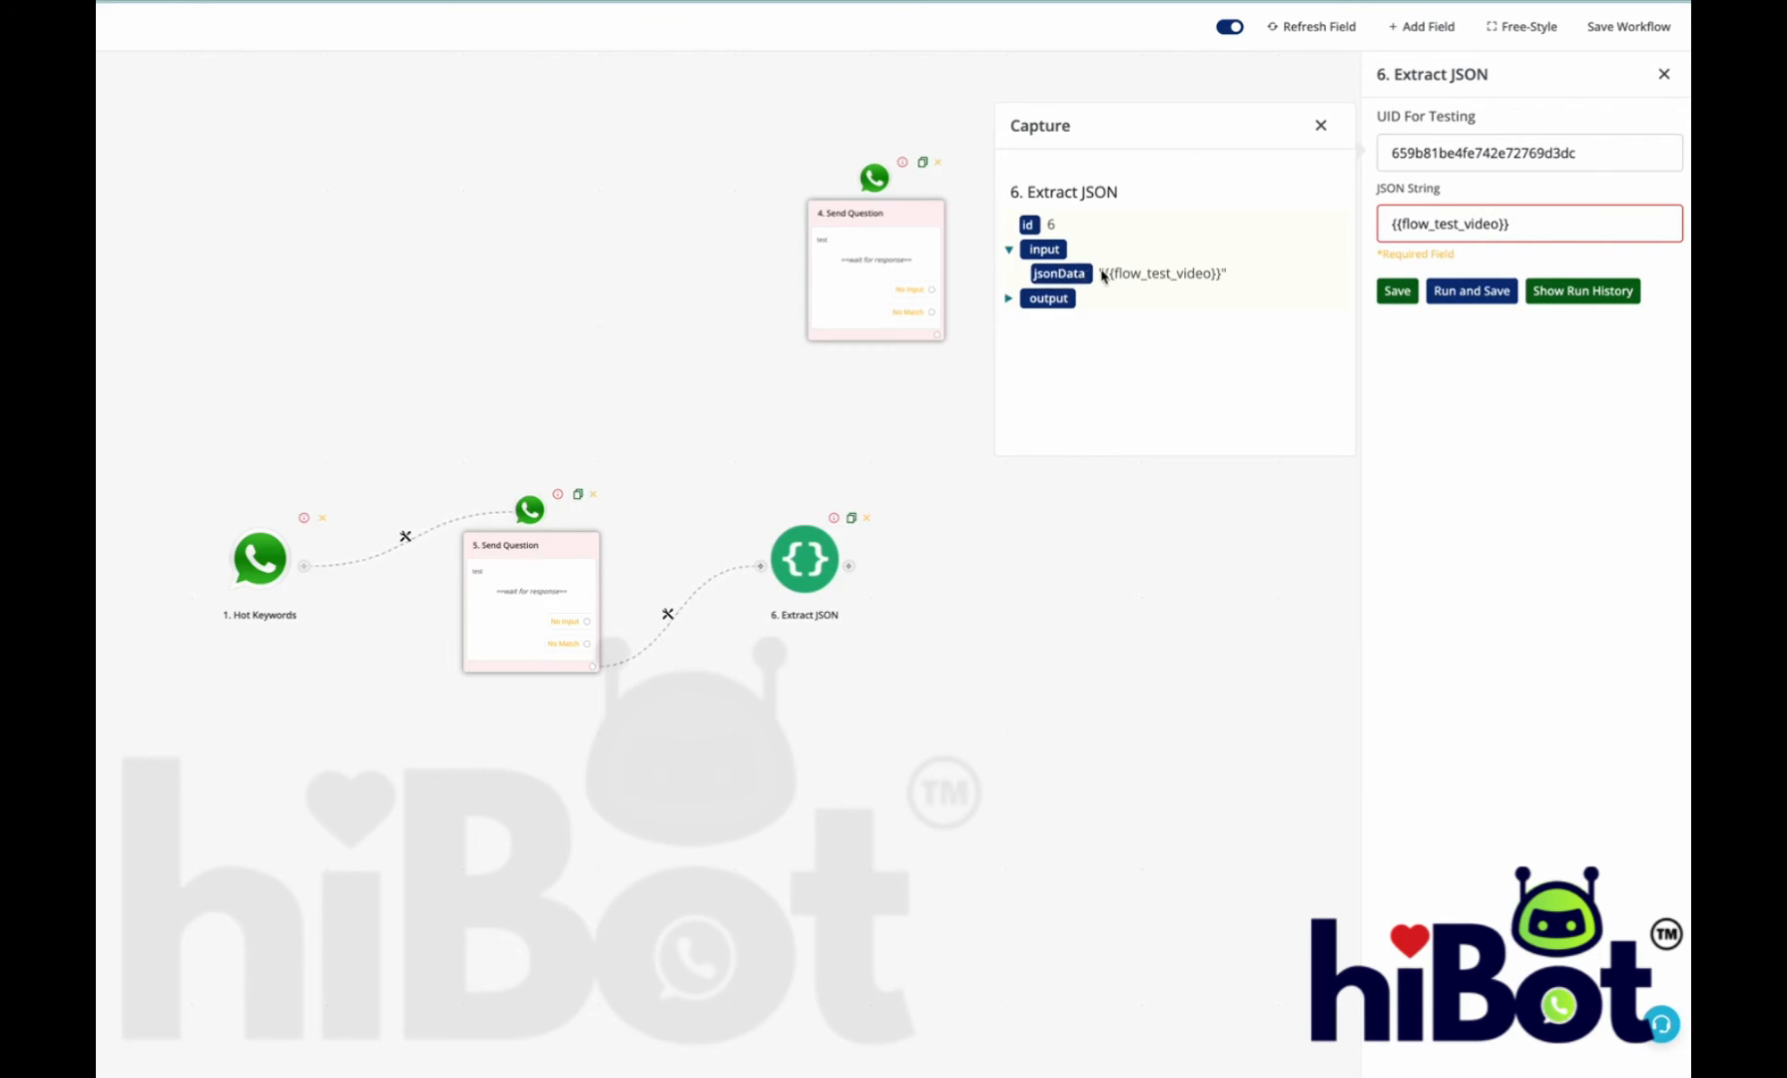
left_click(1008, 301)
left_click(1019, 347)
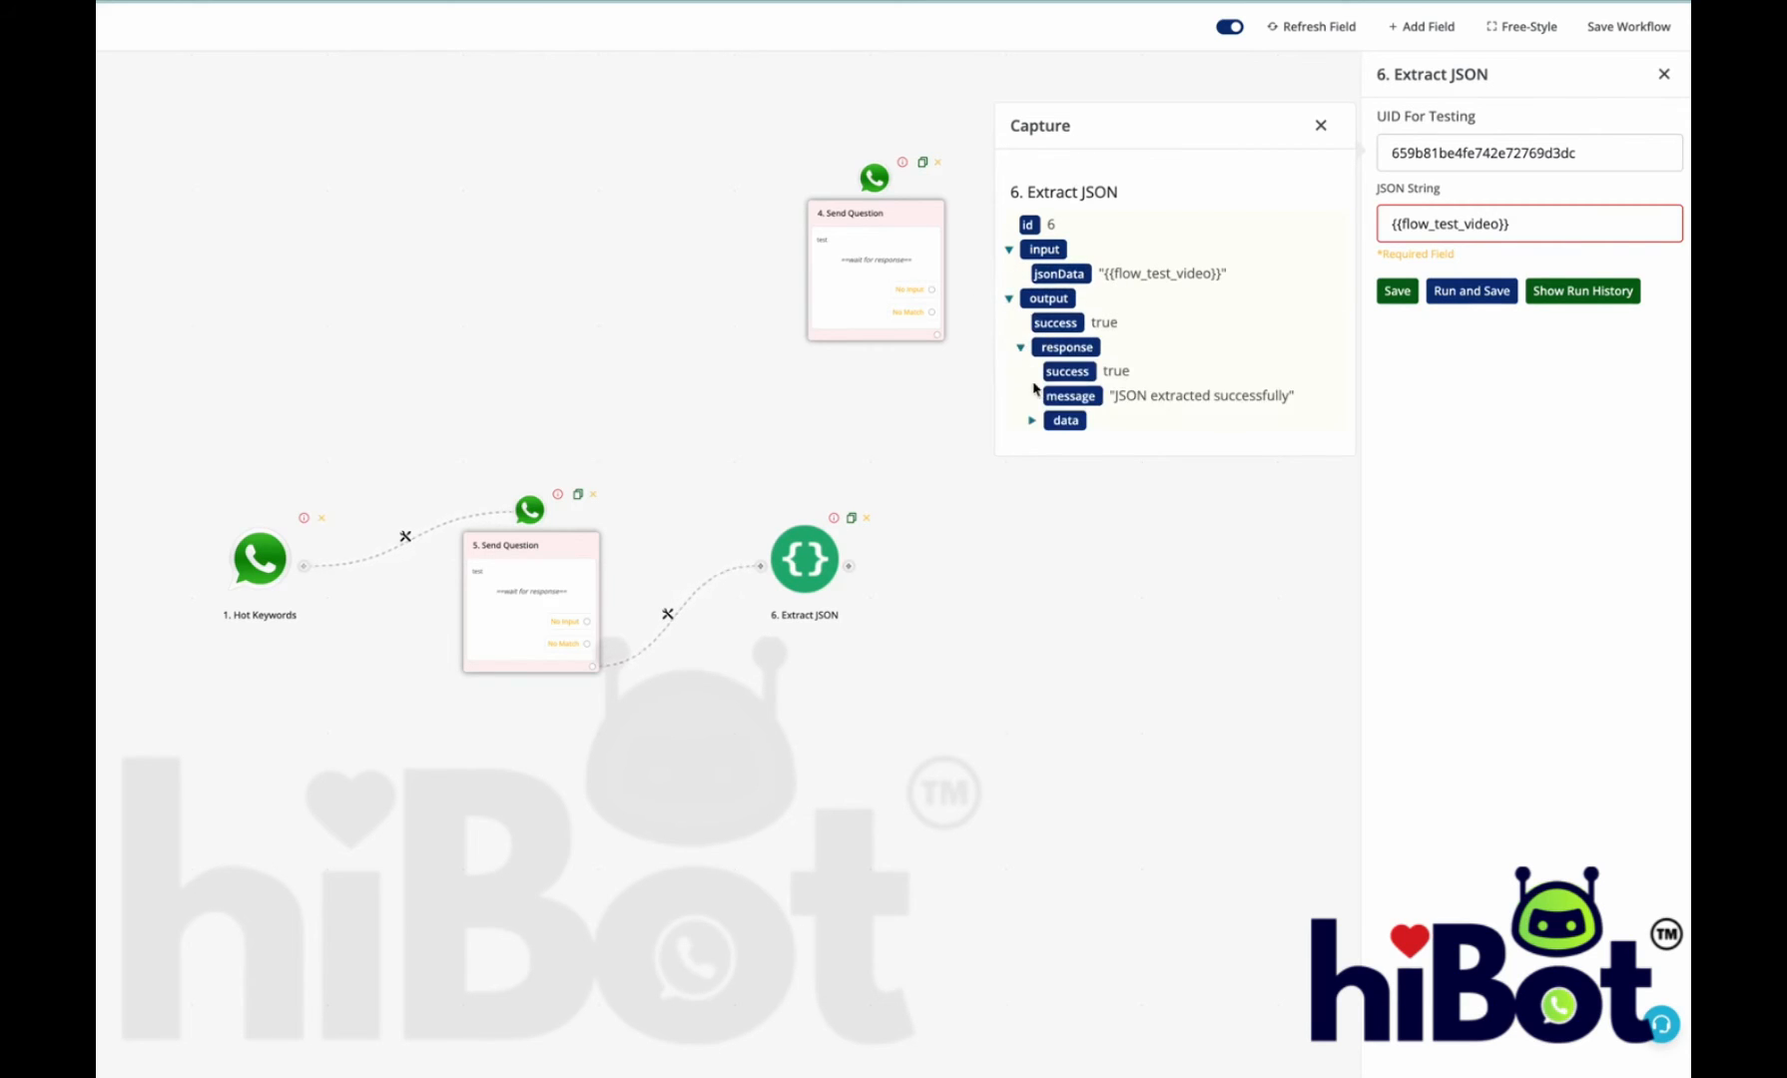
left_click(1034, 422)
scroll(1038, 427, "down", 3)
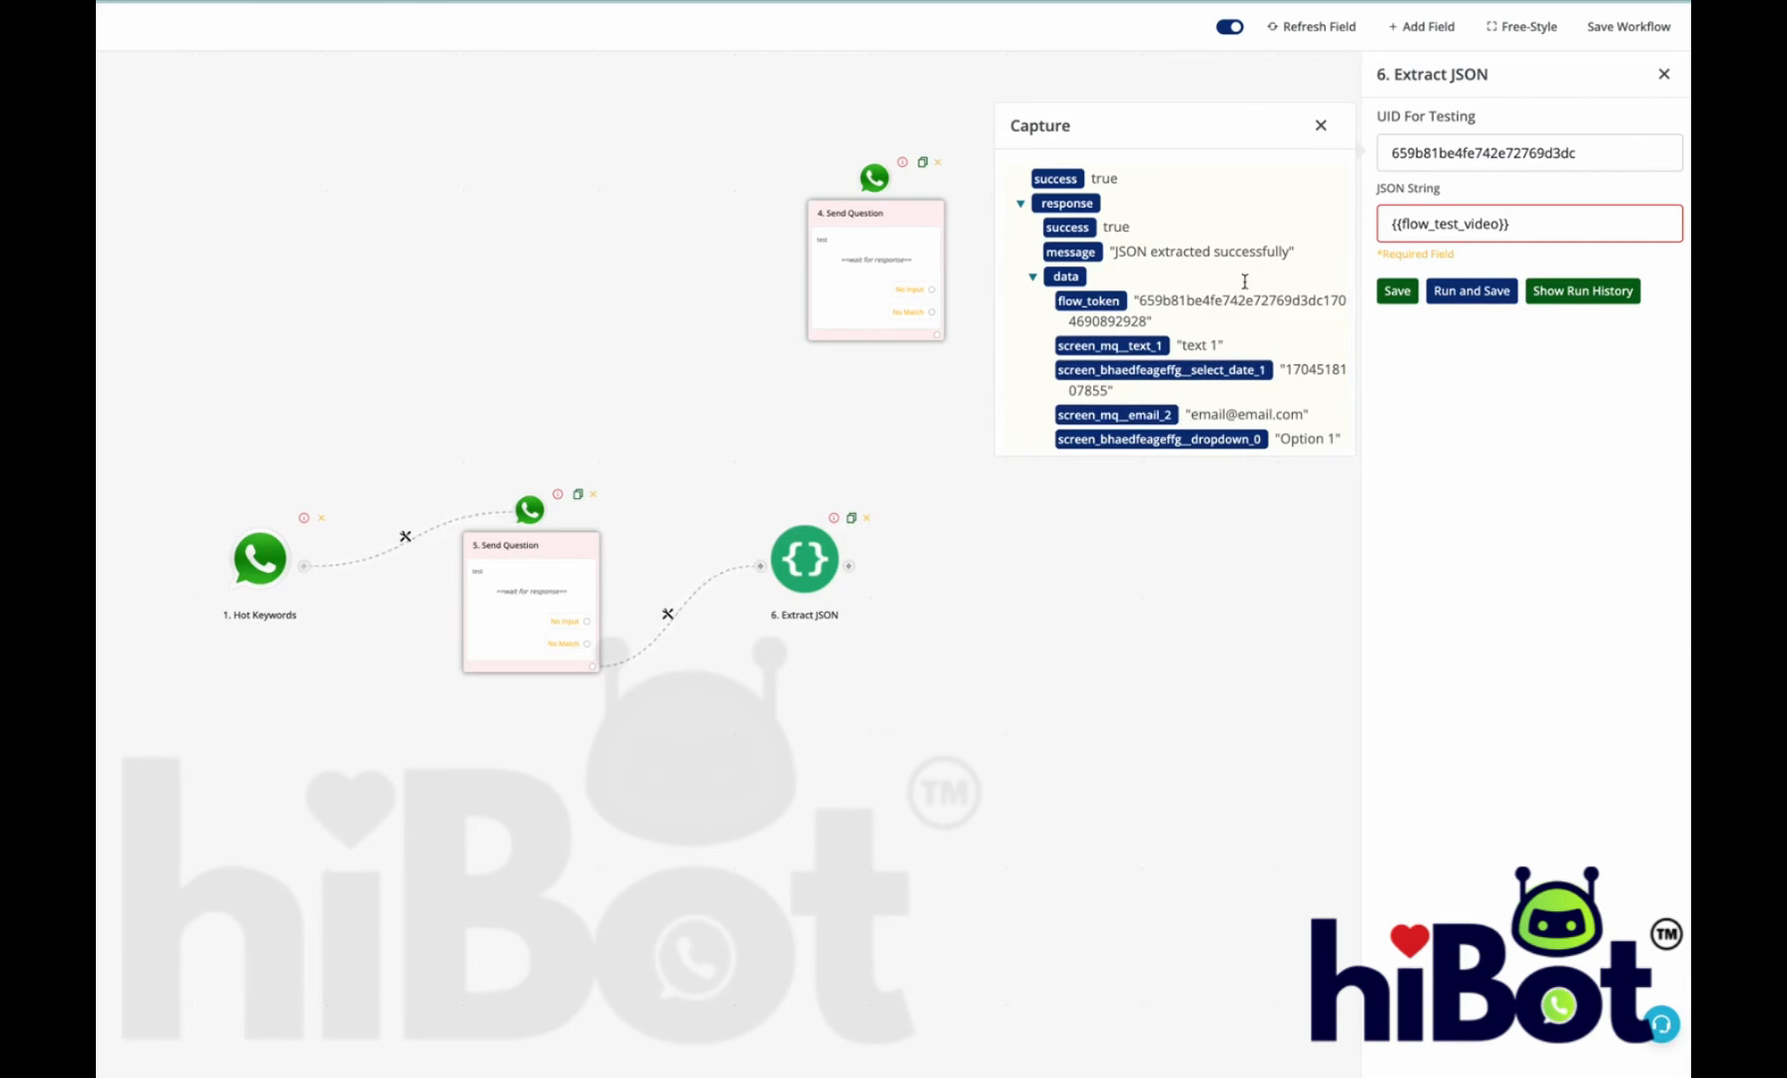
left_click(1320, 126)
Step: Add a Save Variable action after Extract JSON and review the extracted response values available for mapping
left_click(848, 566)
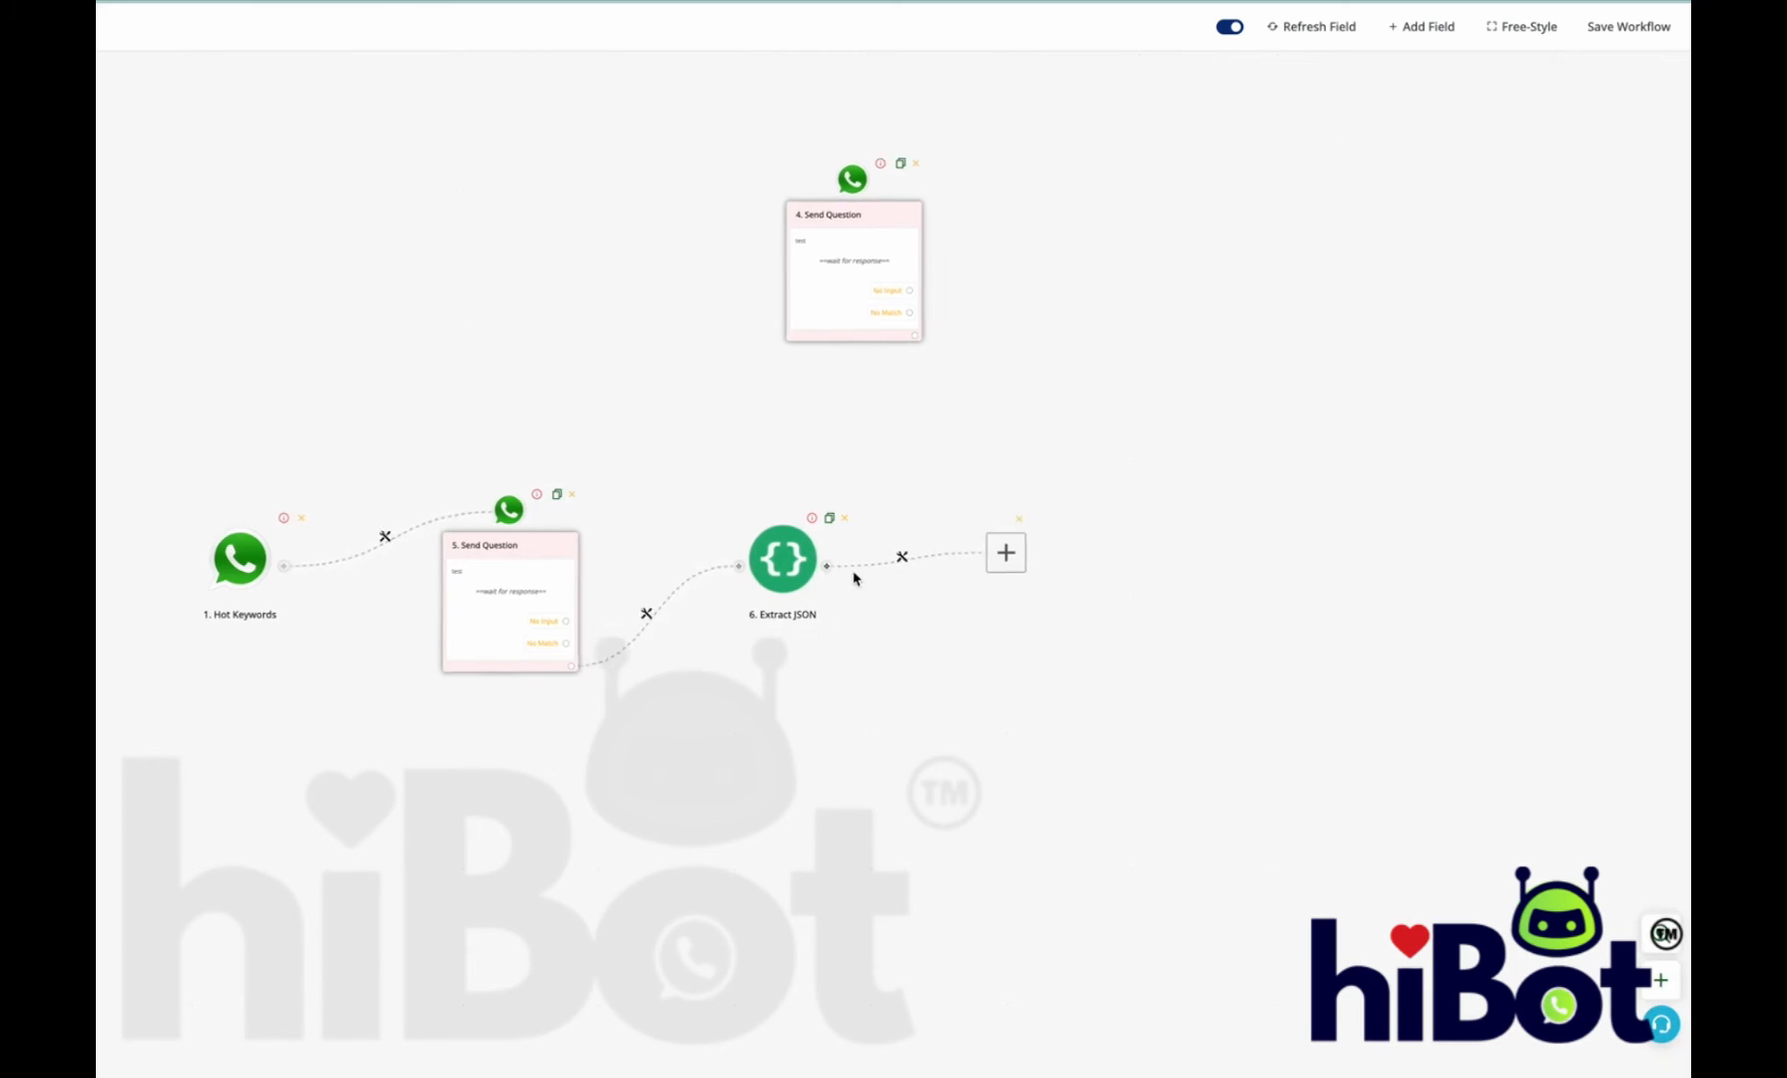
left_click(756, 552)
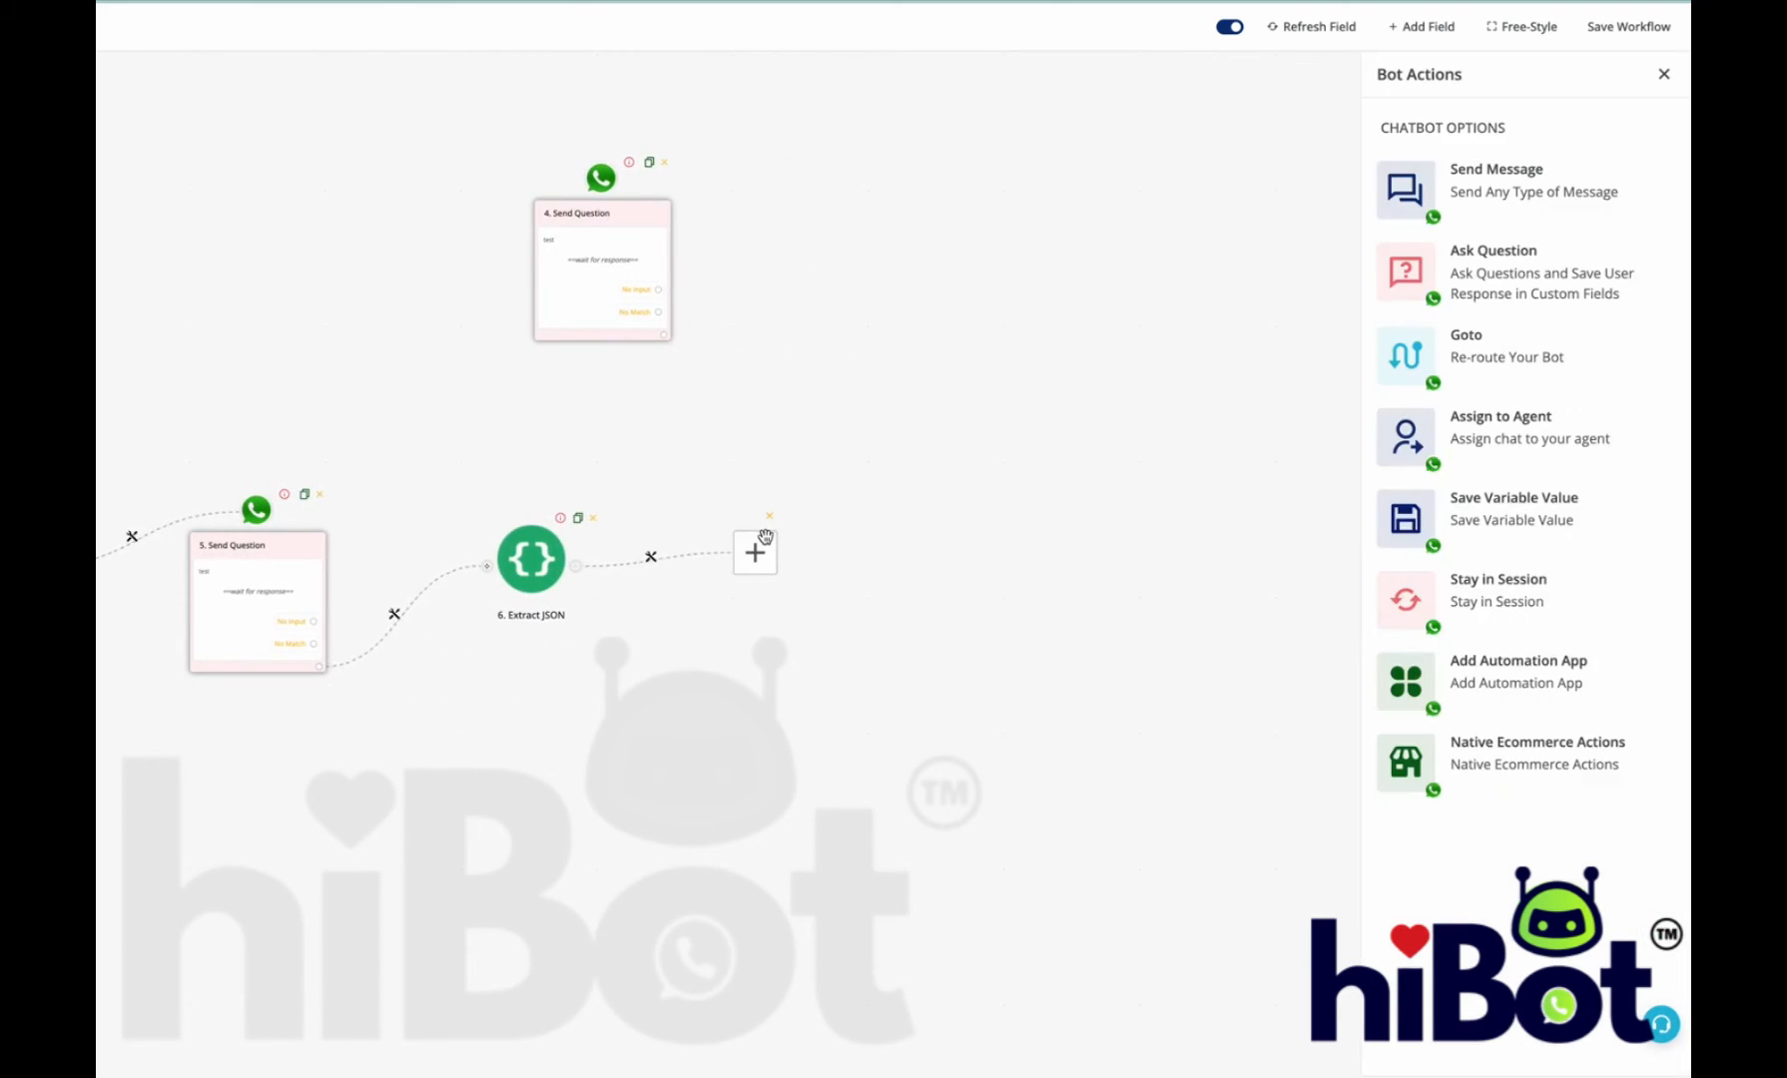
left_click(1574, 527)
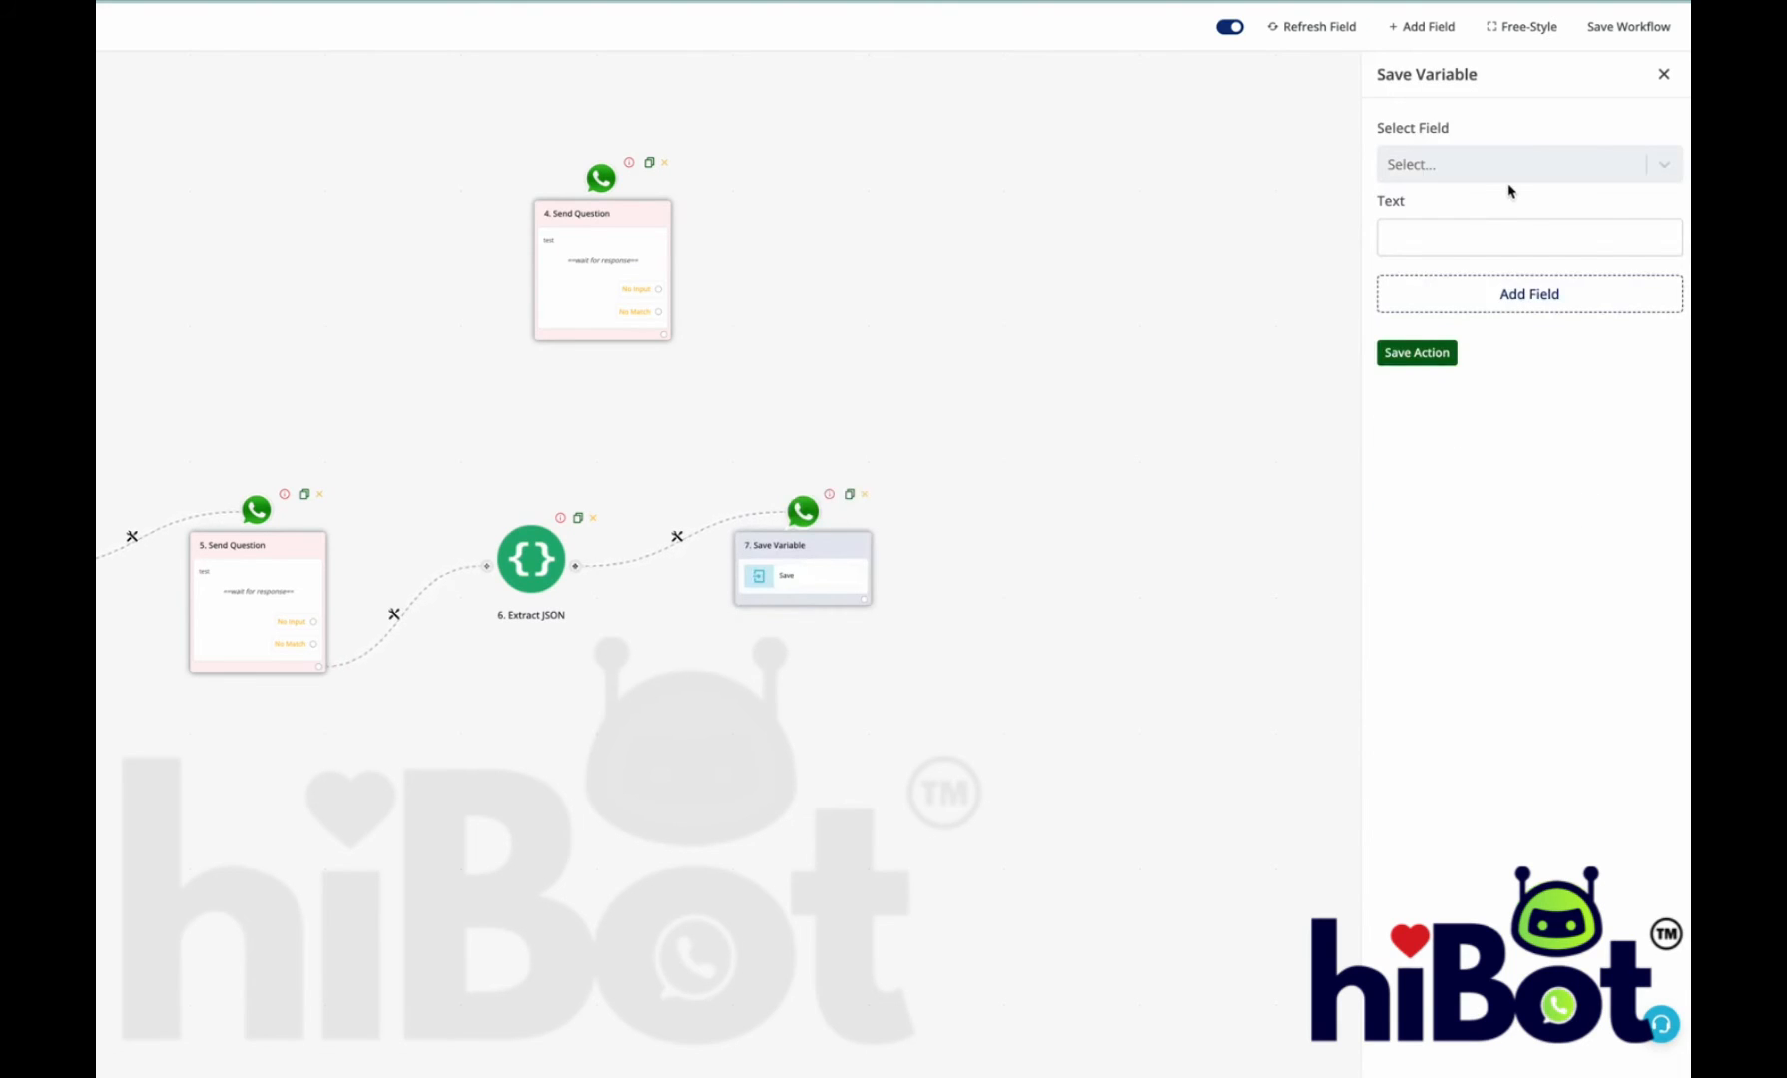
left_click(1489, 236)
left_click(1254, 180)
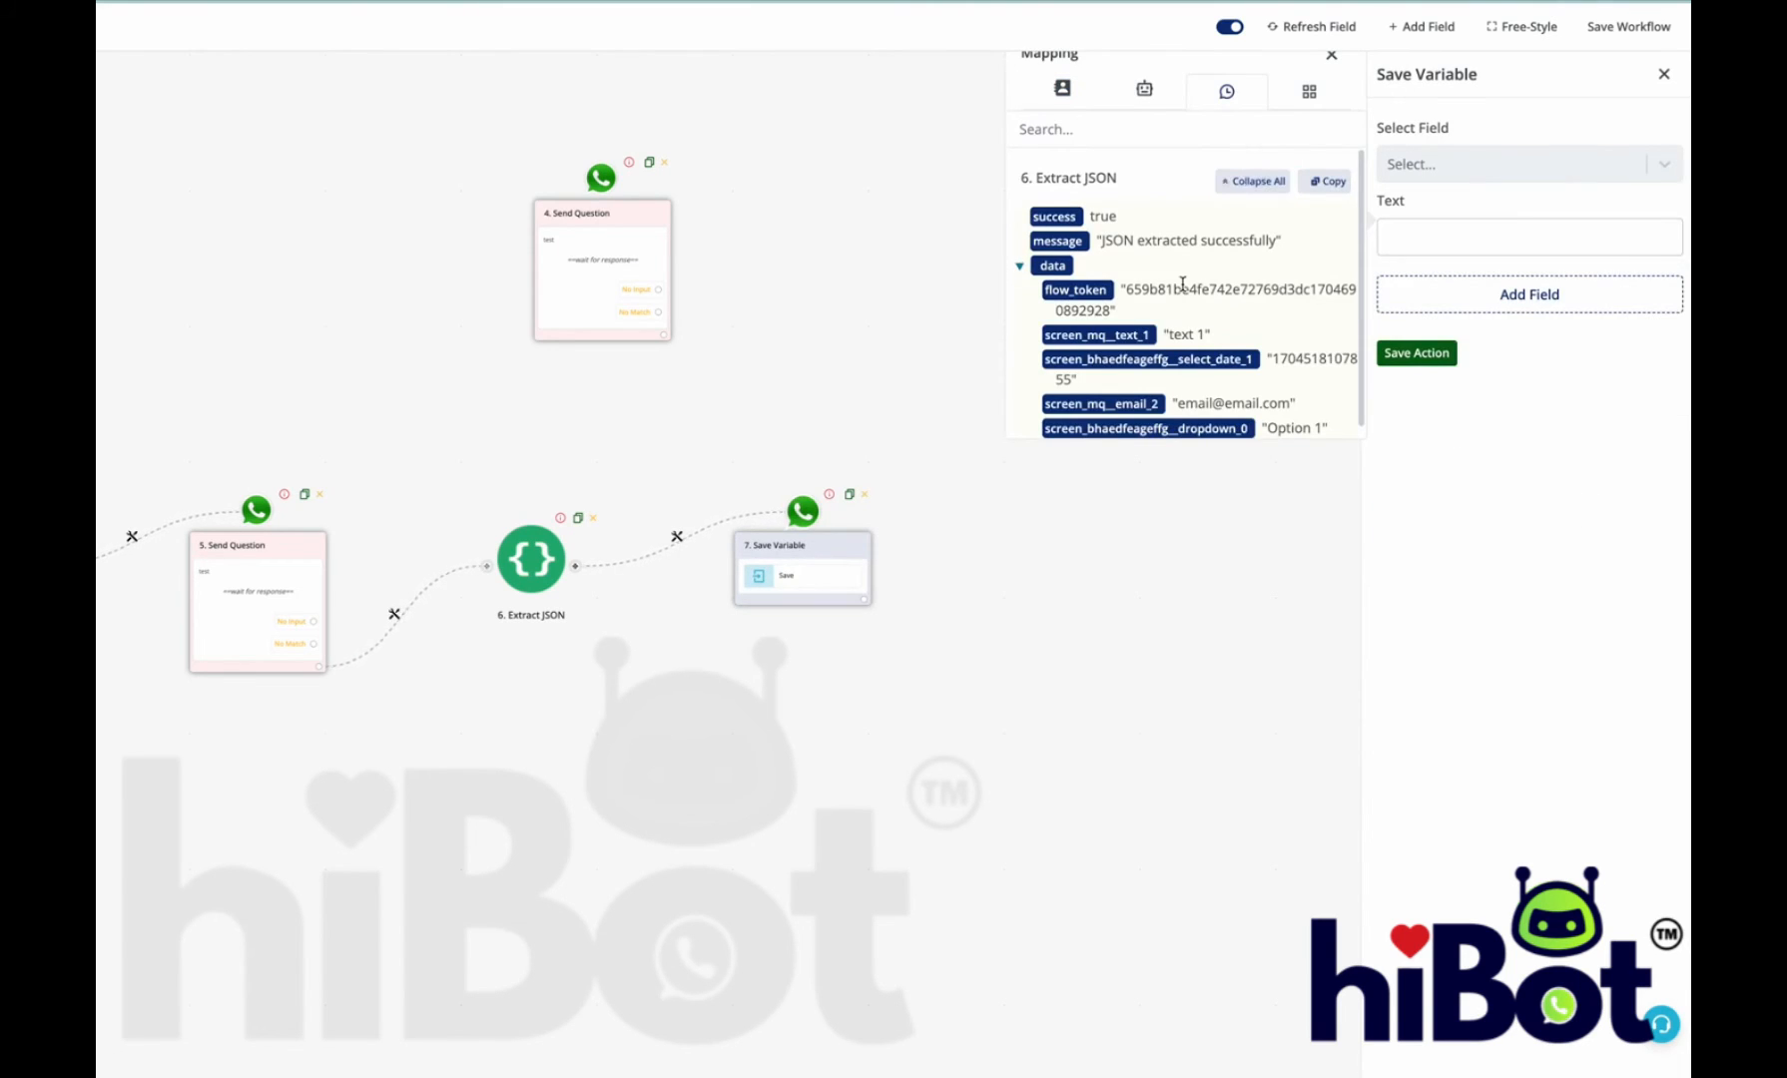
scroll(1181, 284, "down", 1)
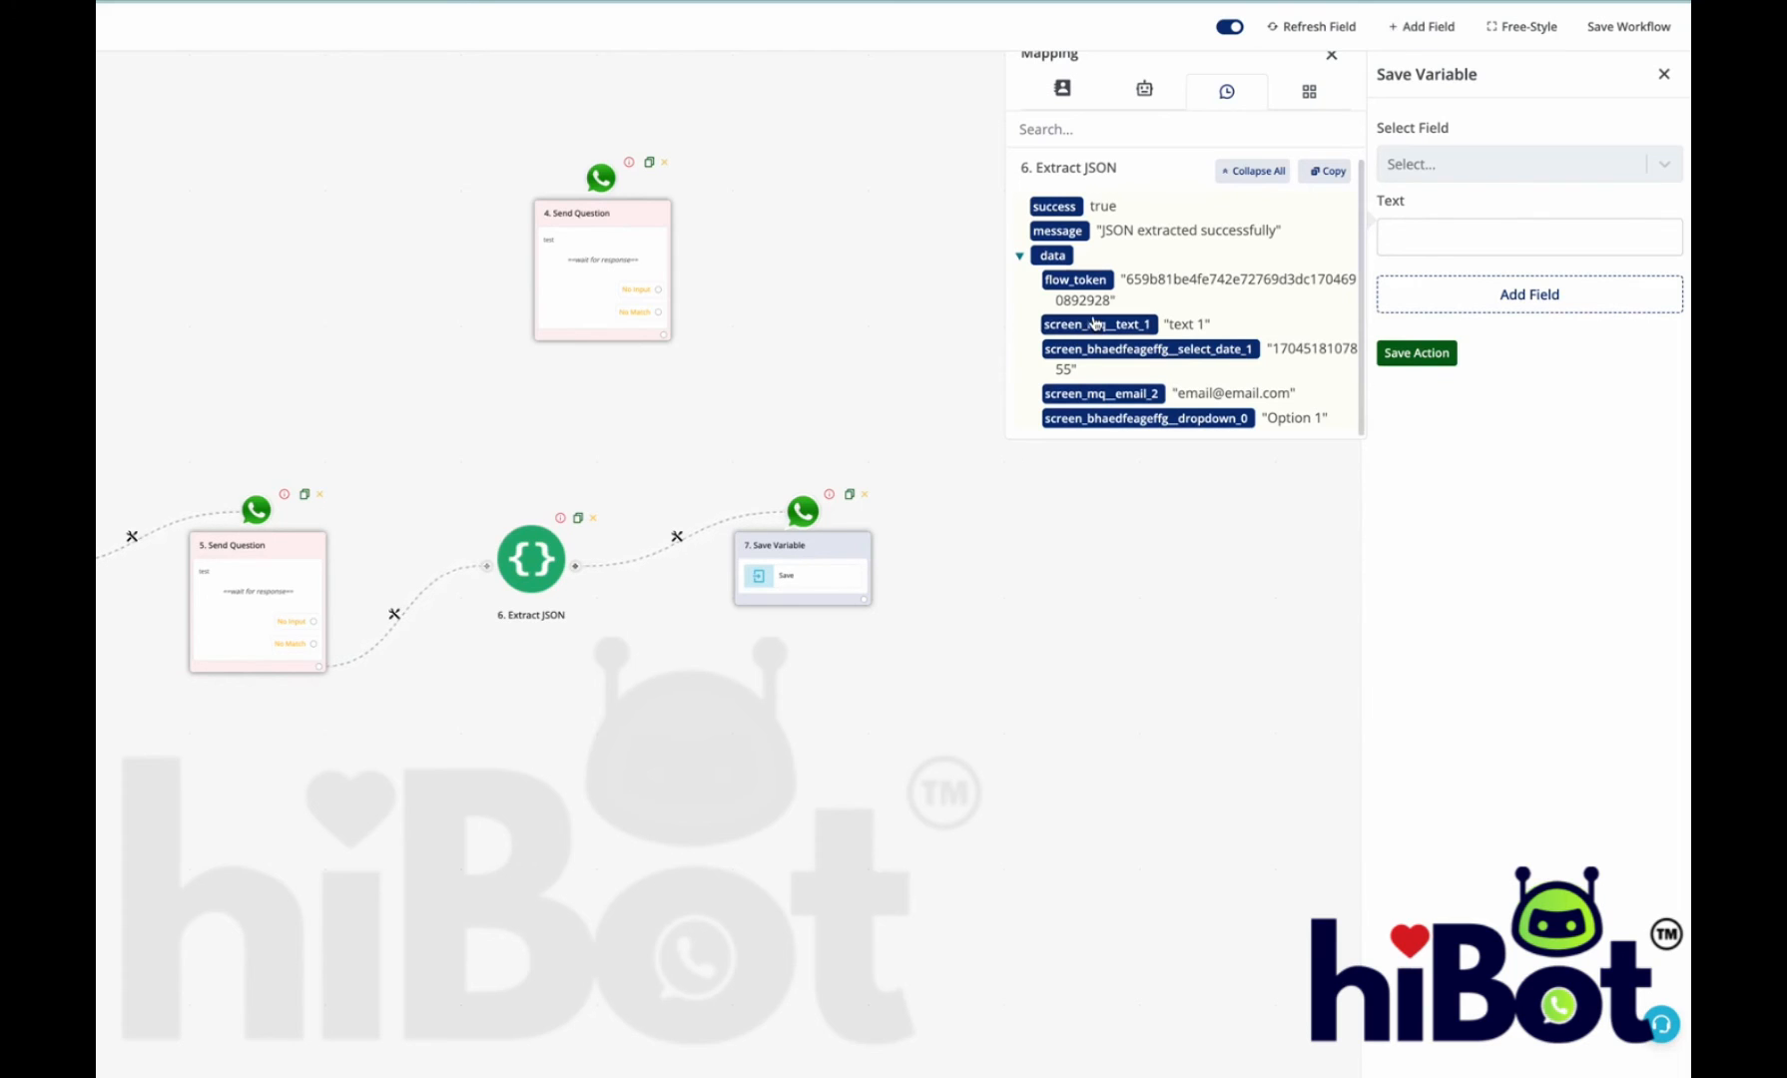
Step: Create a custom field titled "1" with the field type String
left_click(1398, 32)
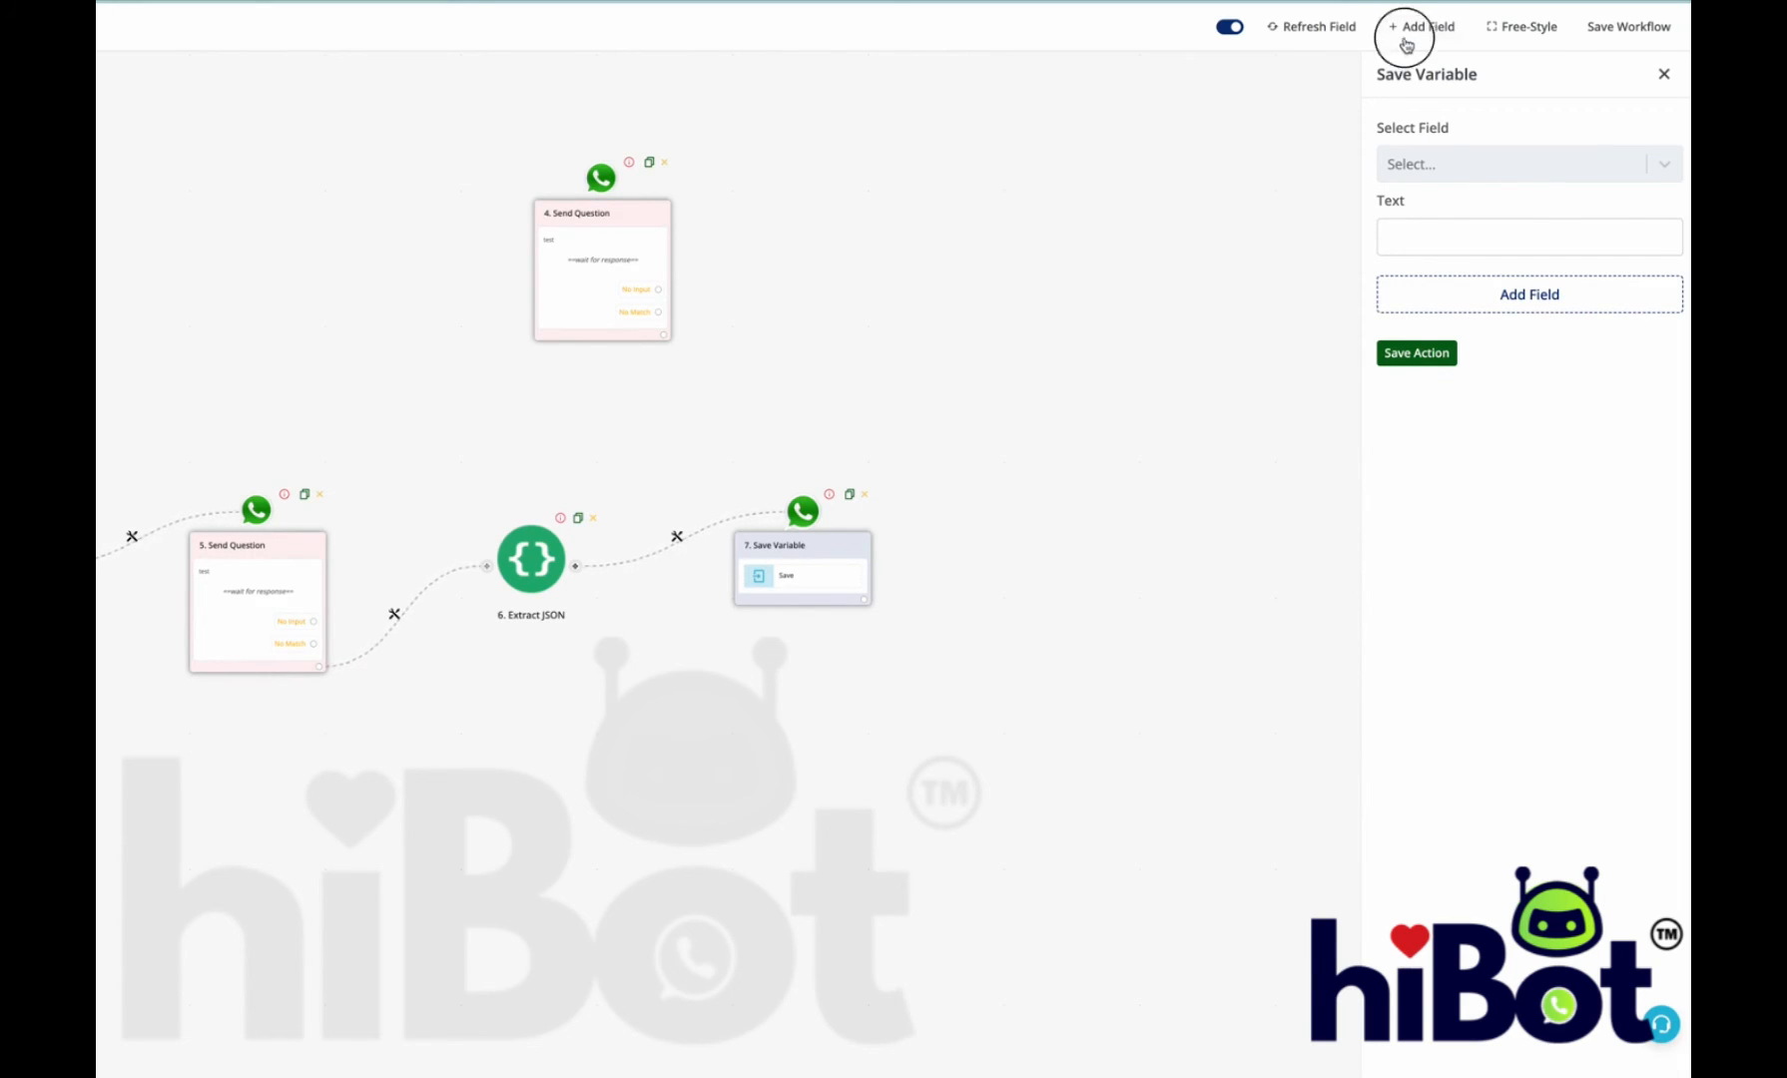
left_click(1417, 66)
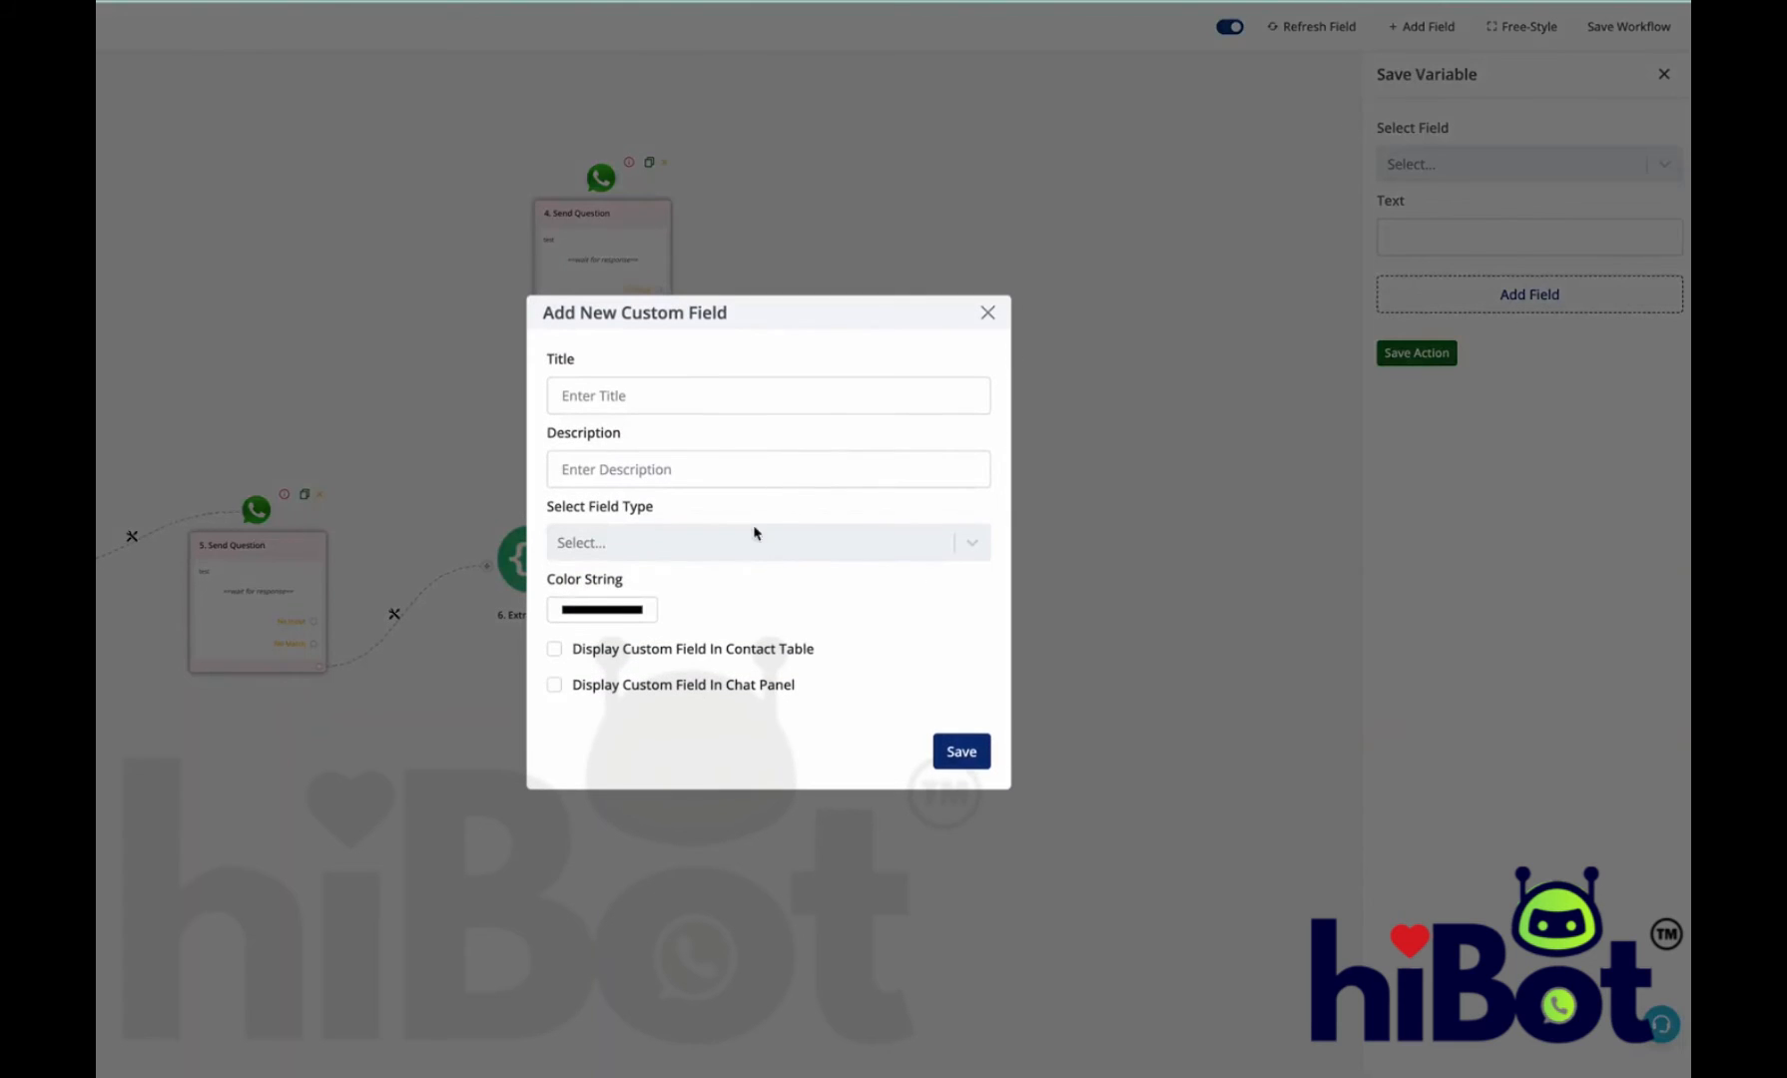
left_click(668, 385)
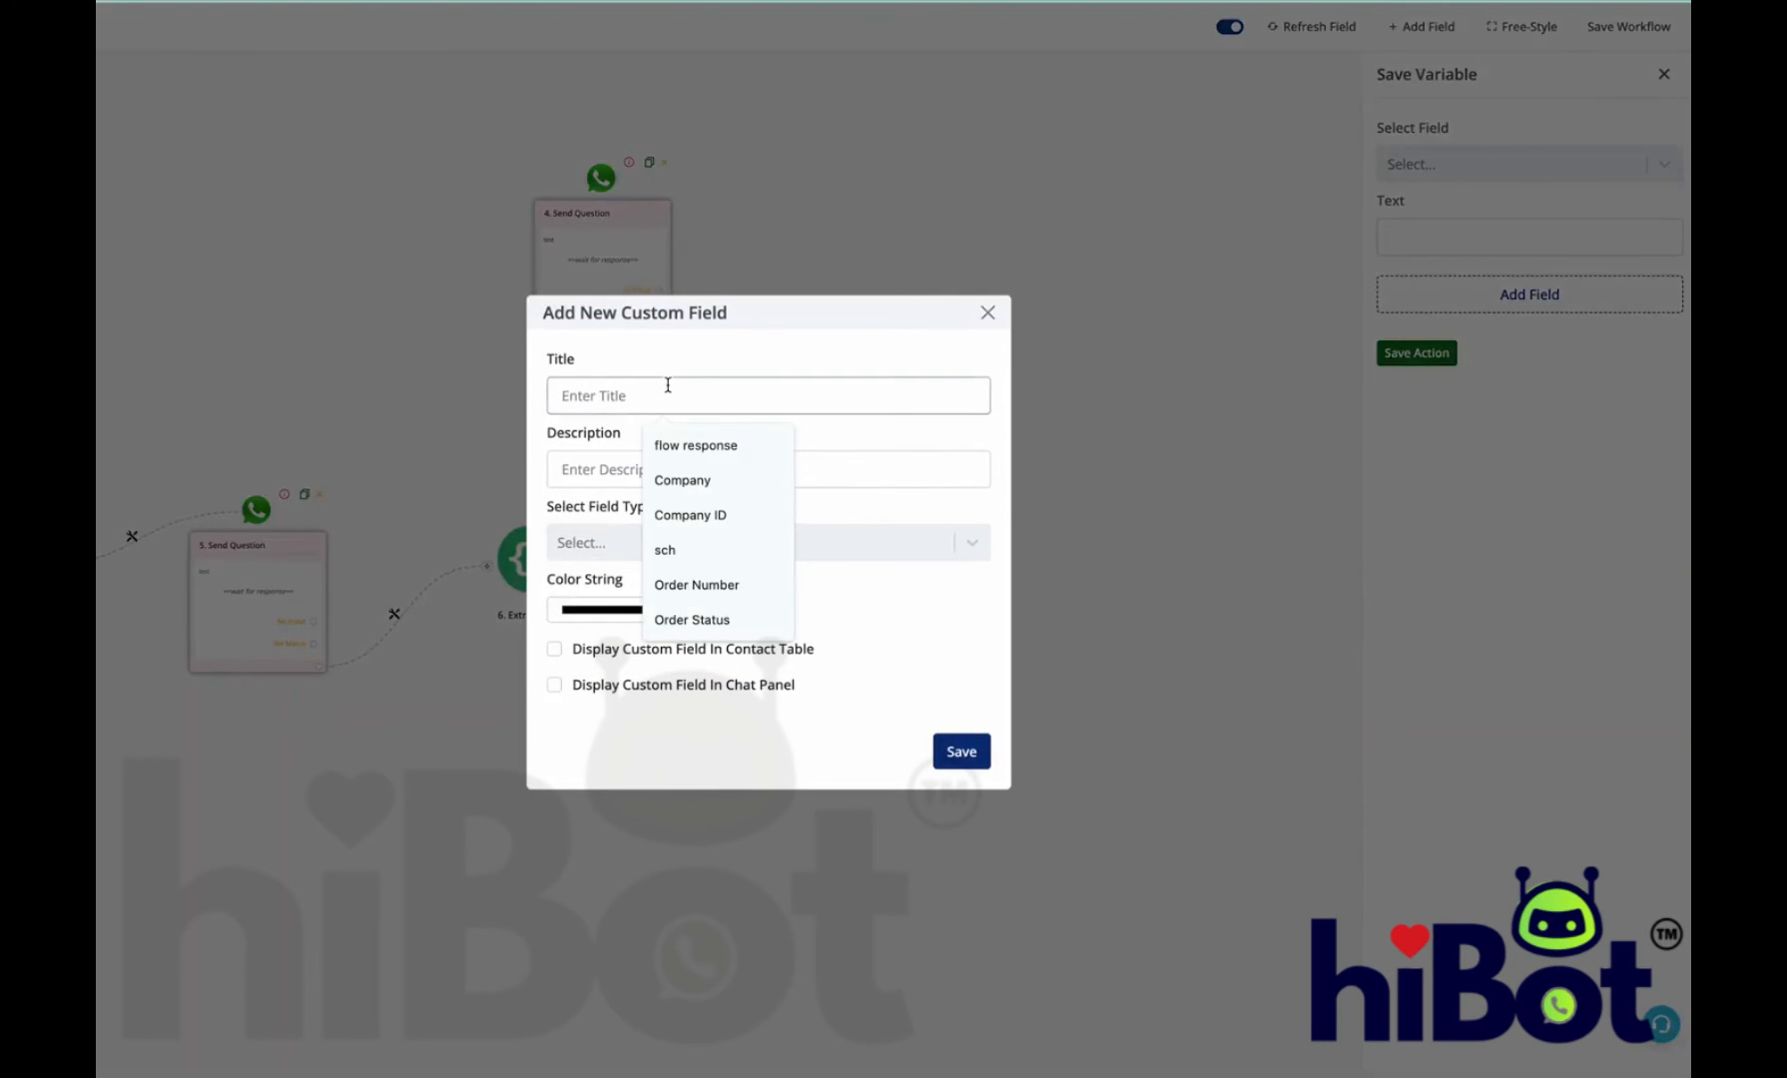
type("1")
left_click(595, 541)
left_click(595, 599)
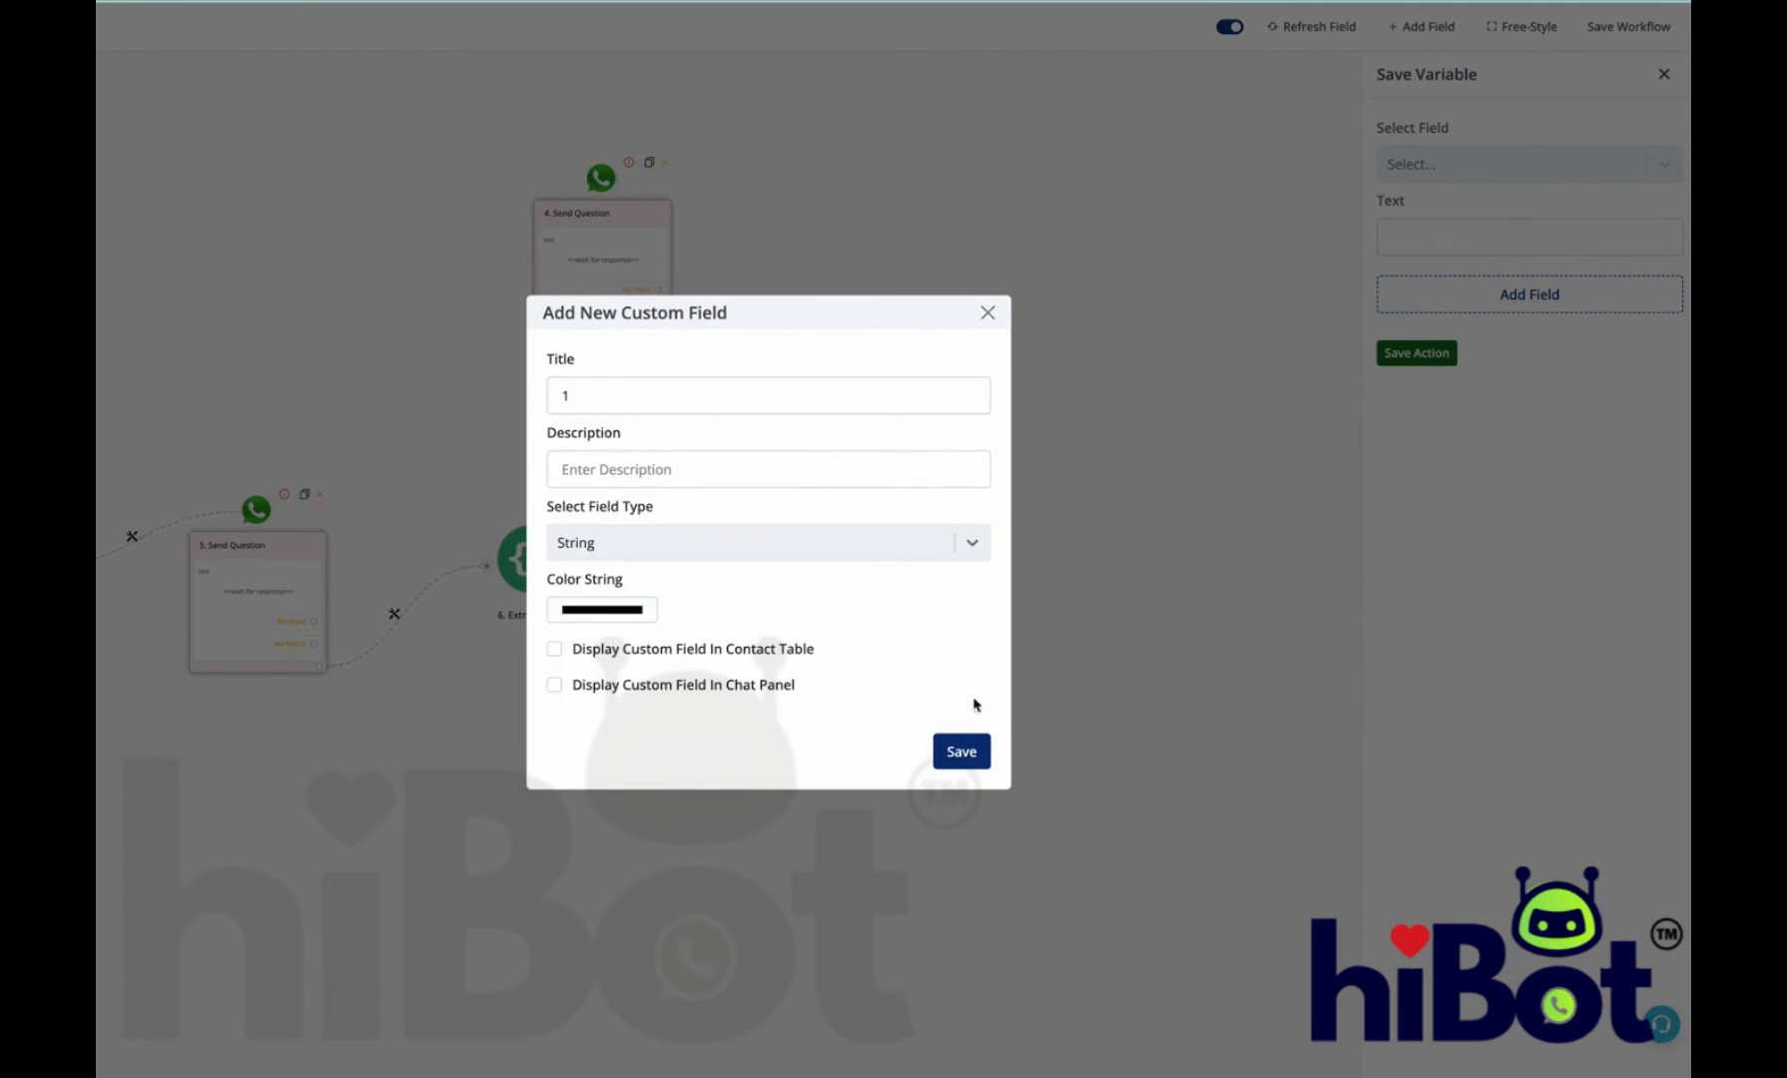
left_click(966, 769)
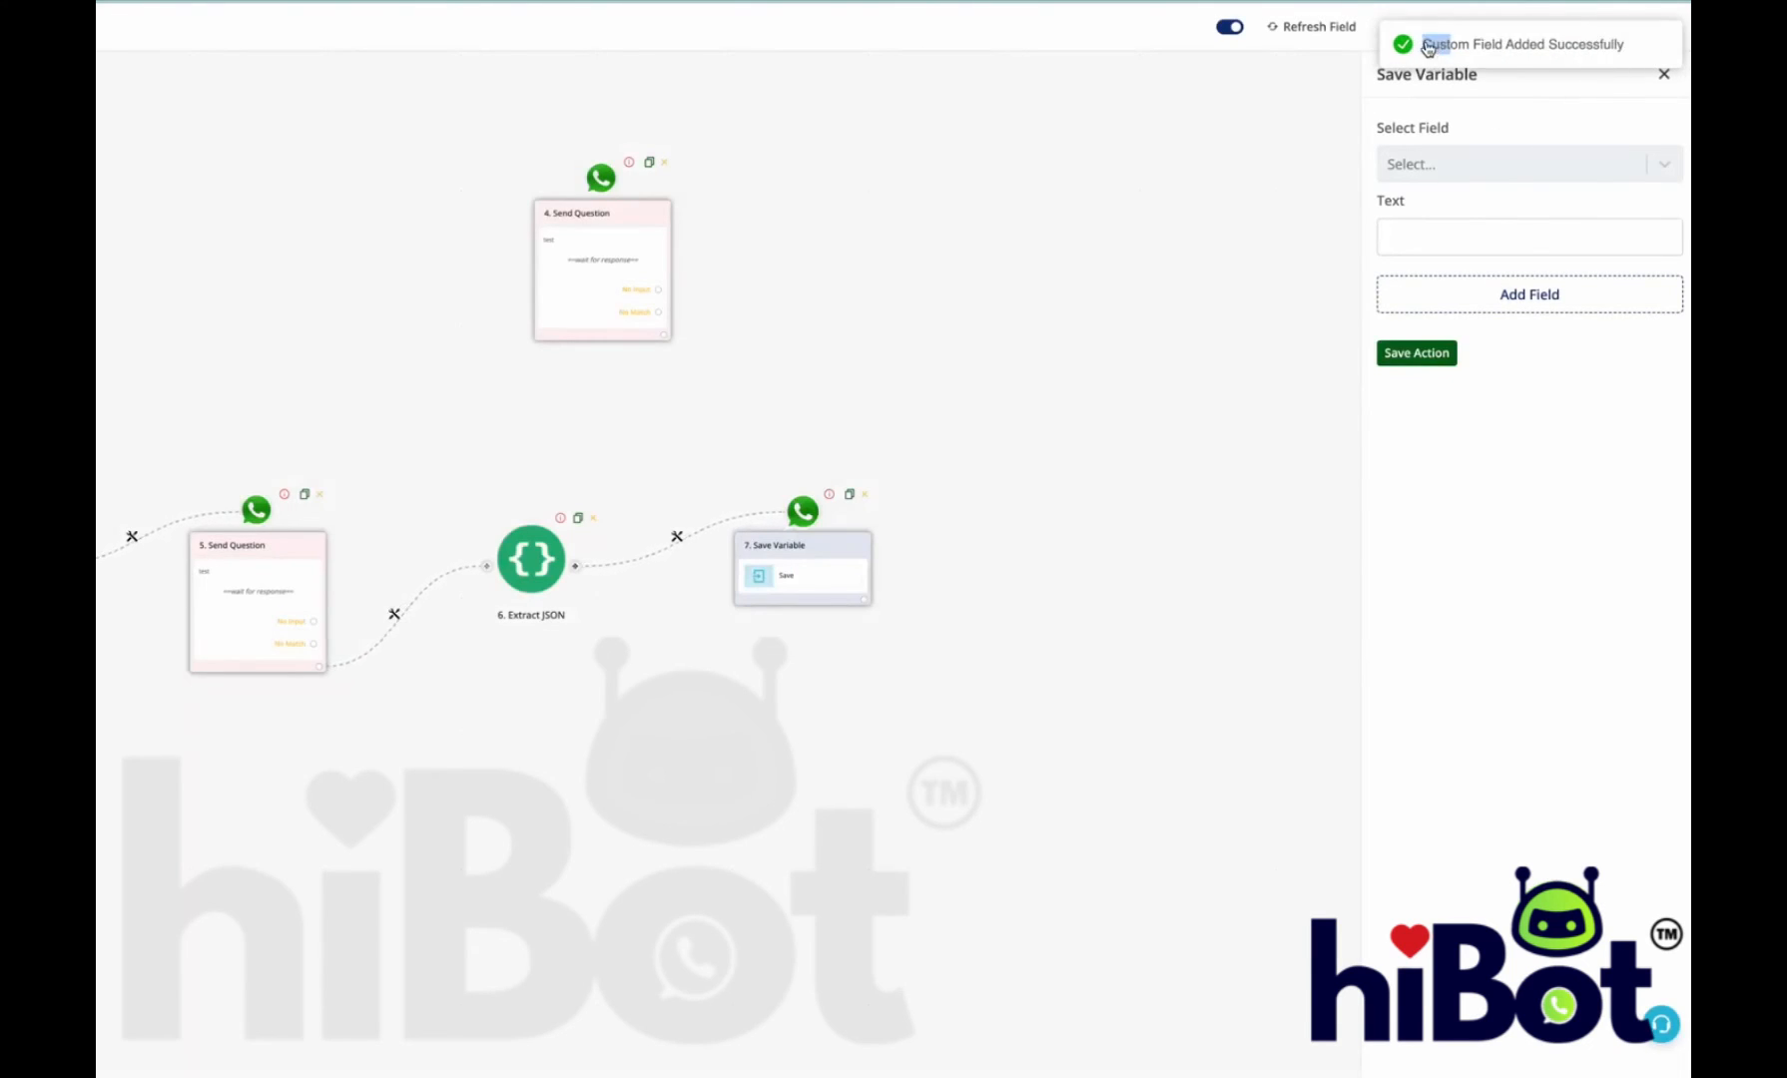
left_click_drag(1424, 46, 1450, 47)
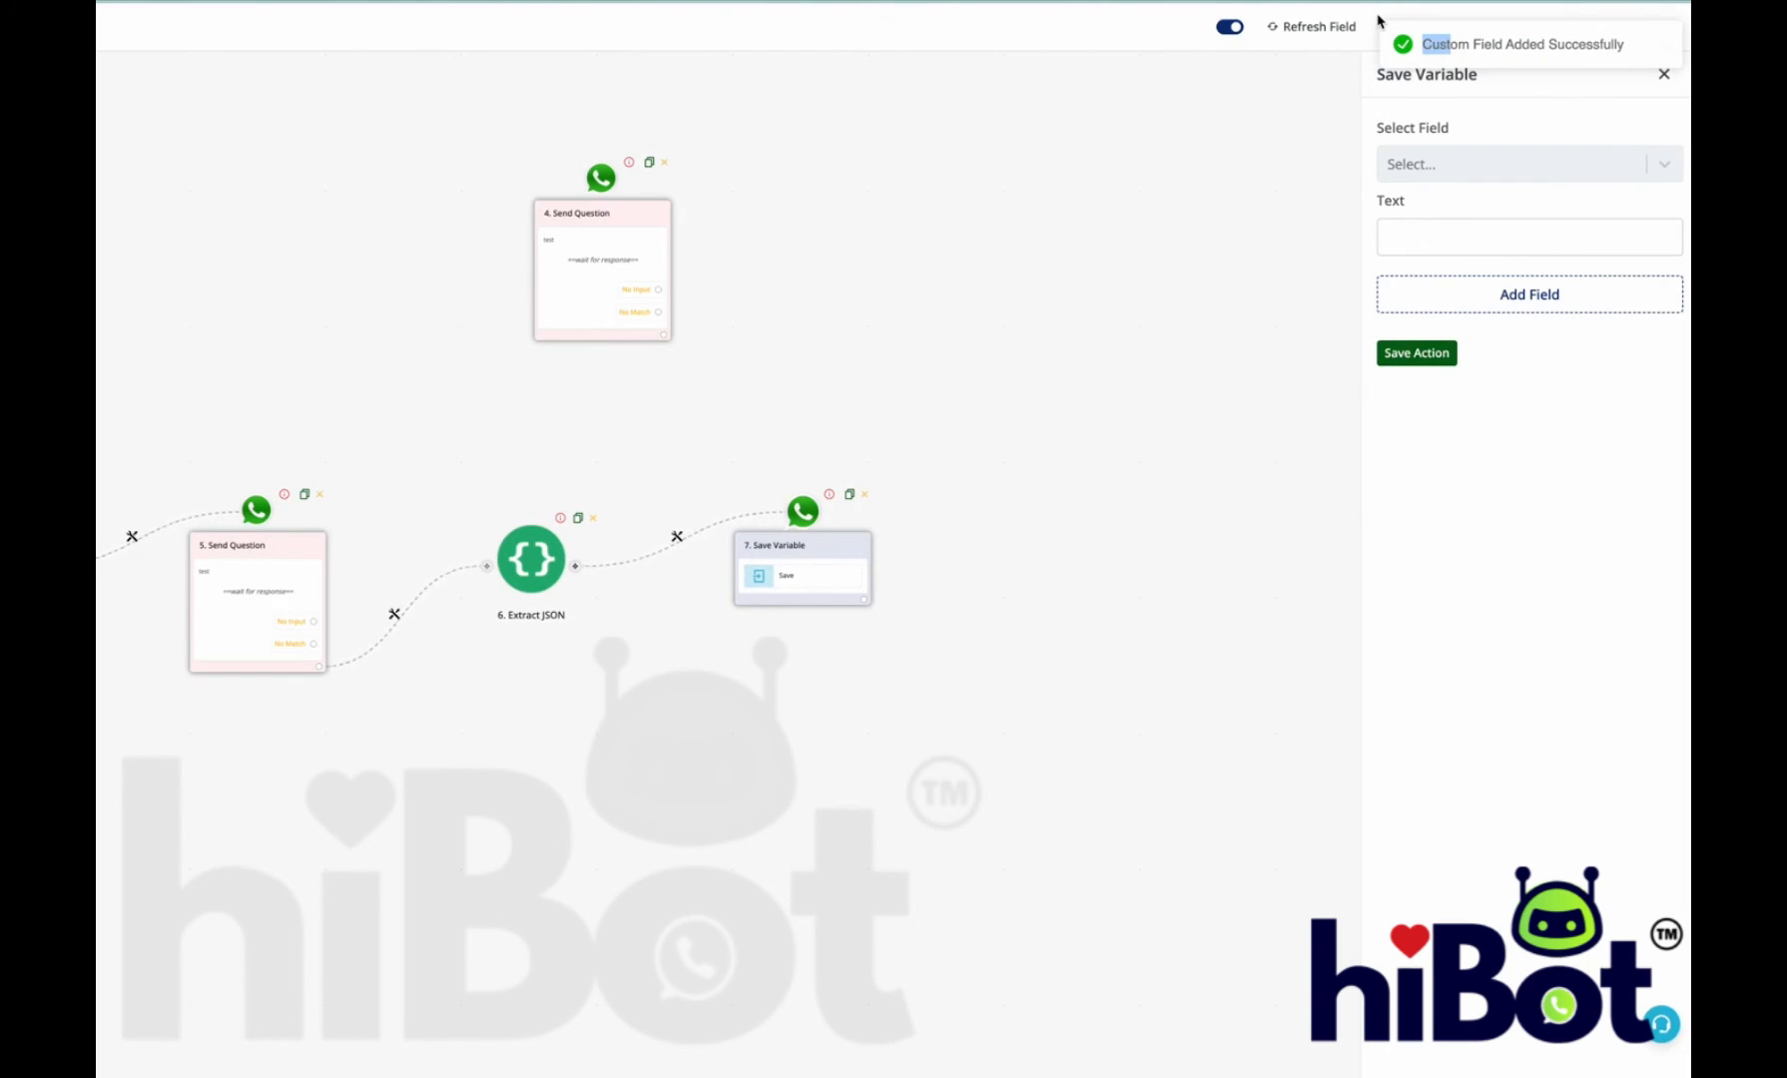
Step: Create a custom field titled "2" with the field type String
left_click(1422, 26)
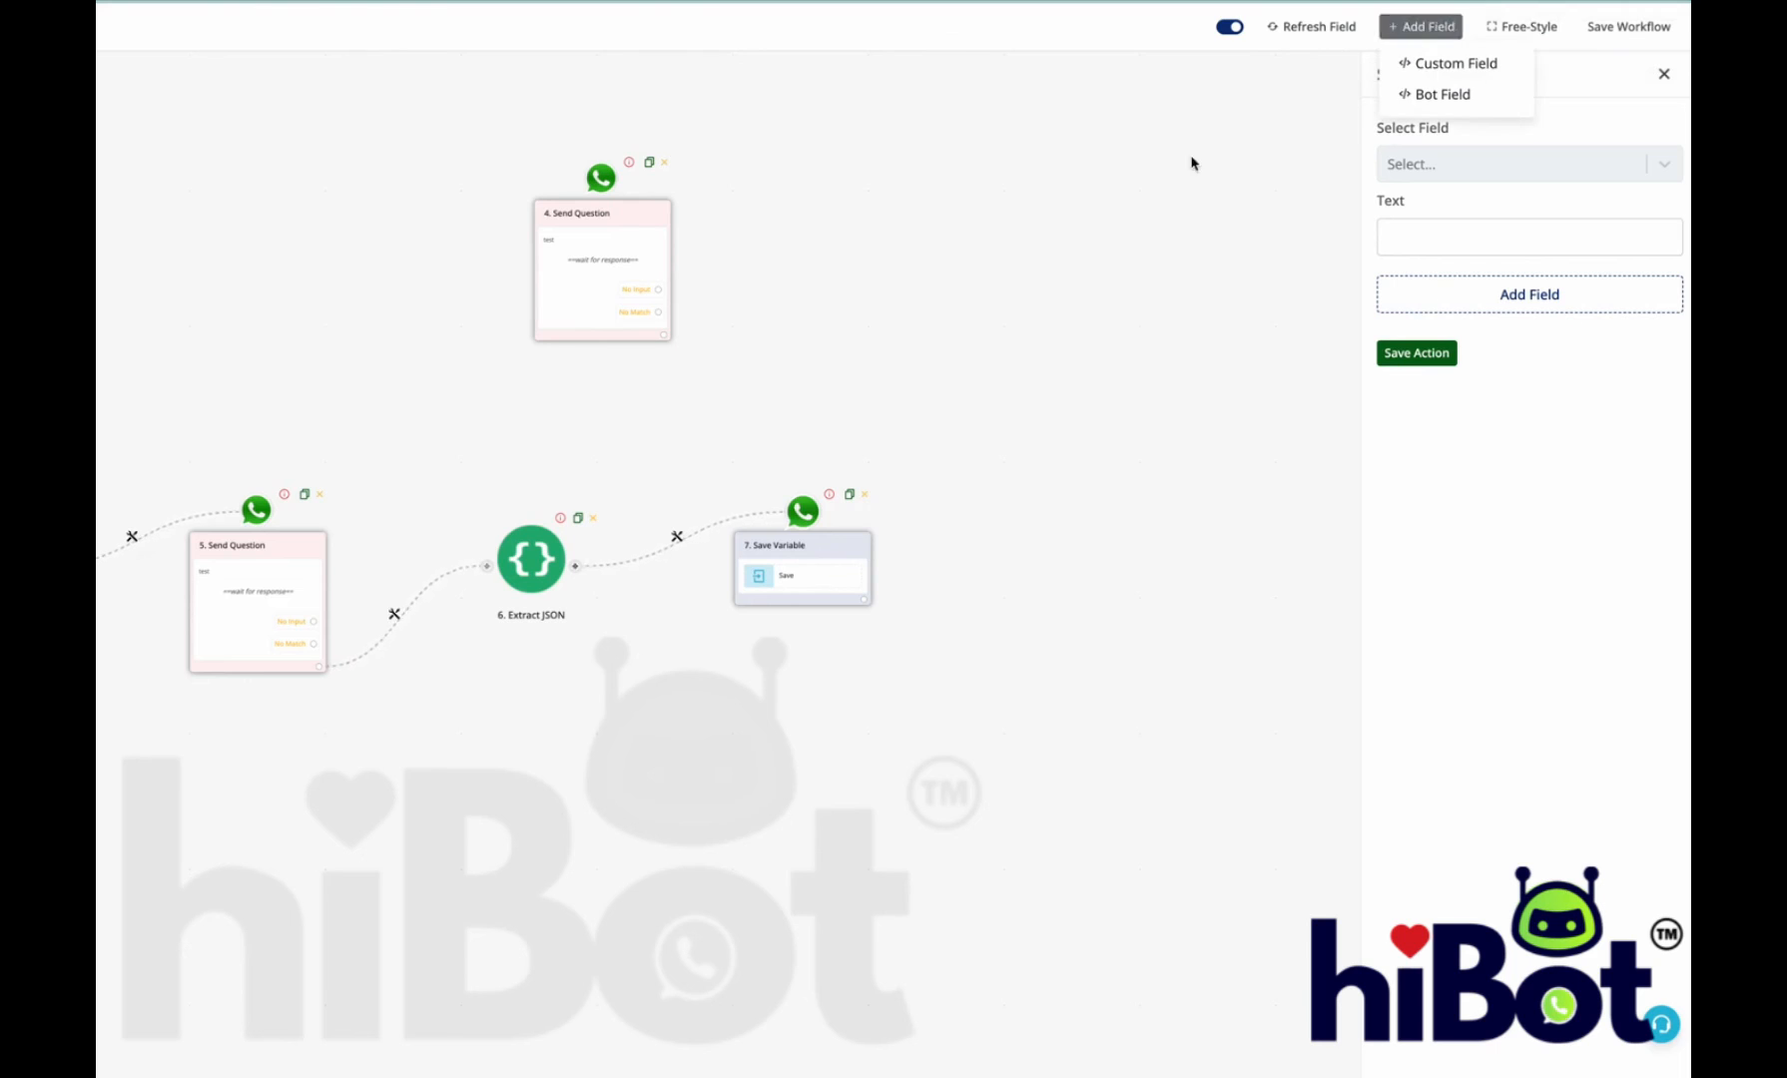
left_click(1443, 65)
left_click(668, 397)
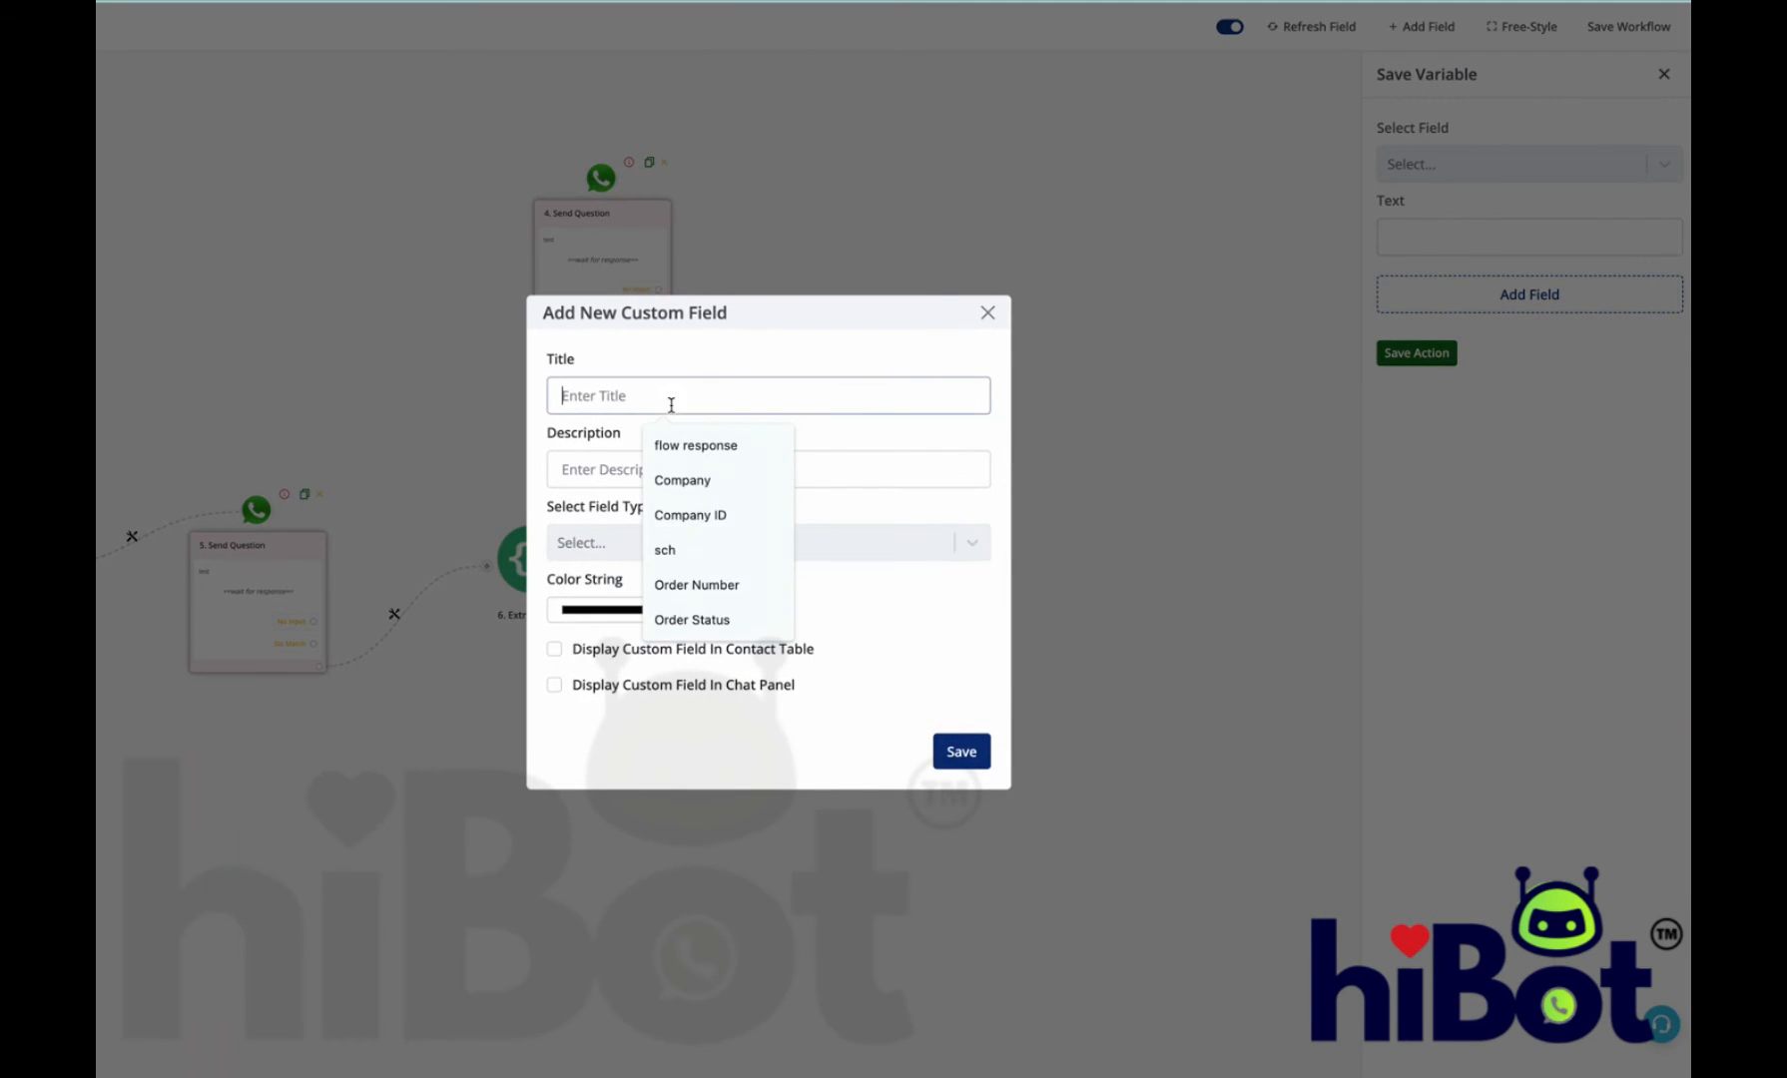
type("2")
left_click(618, 559)
left_click(618, 590)
left_click(964, 750)
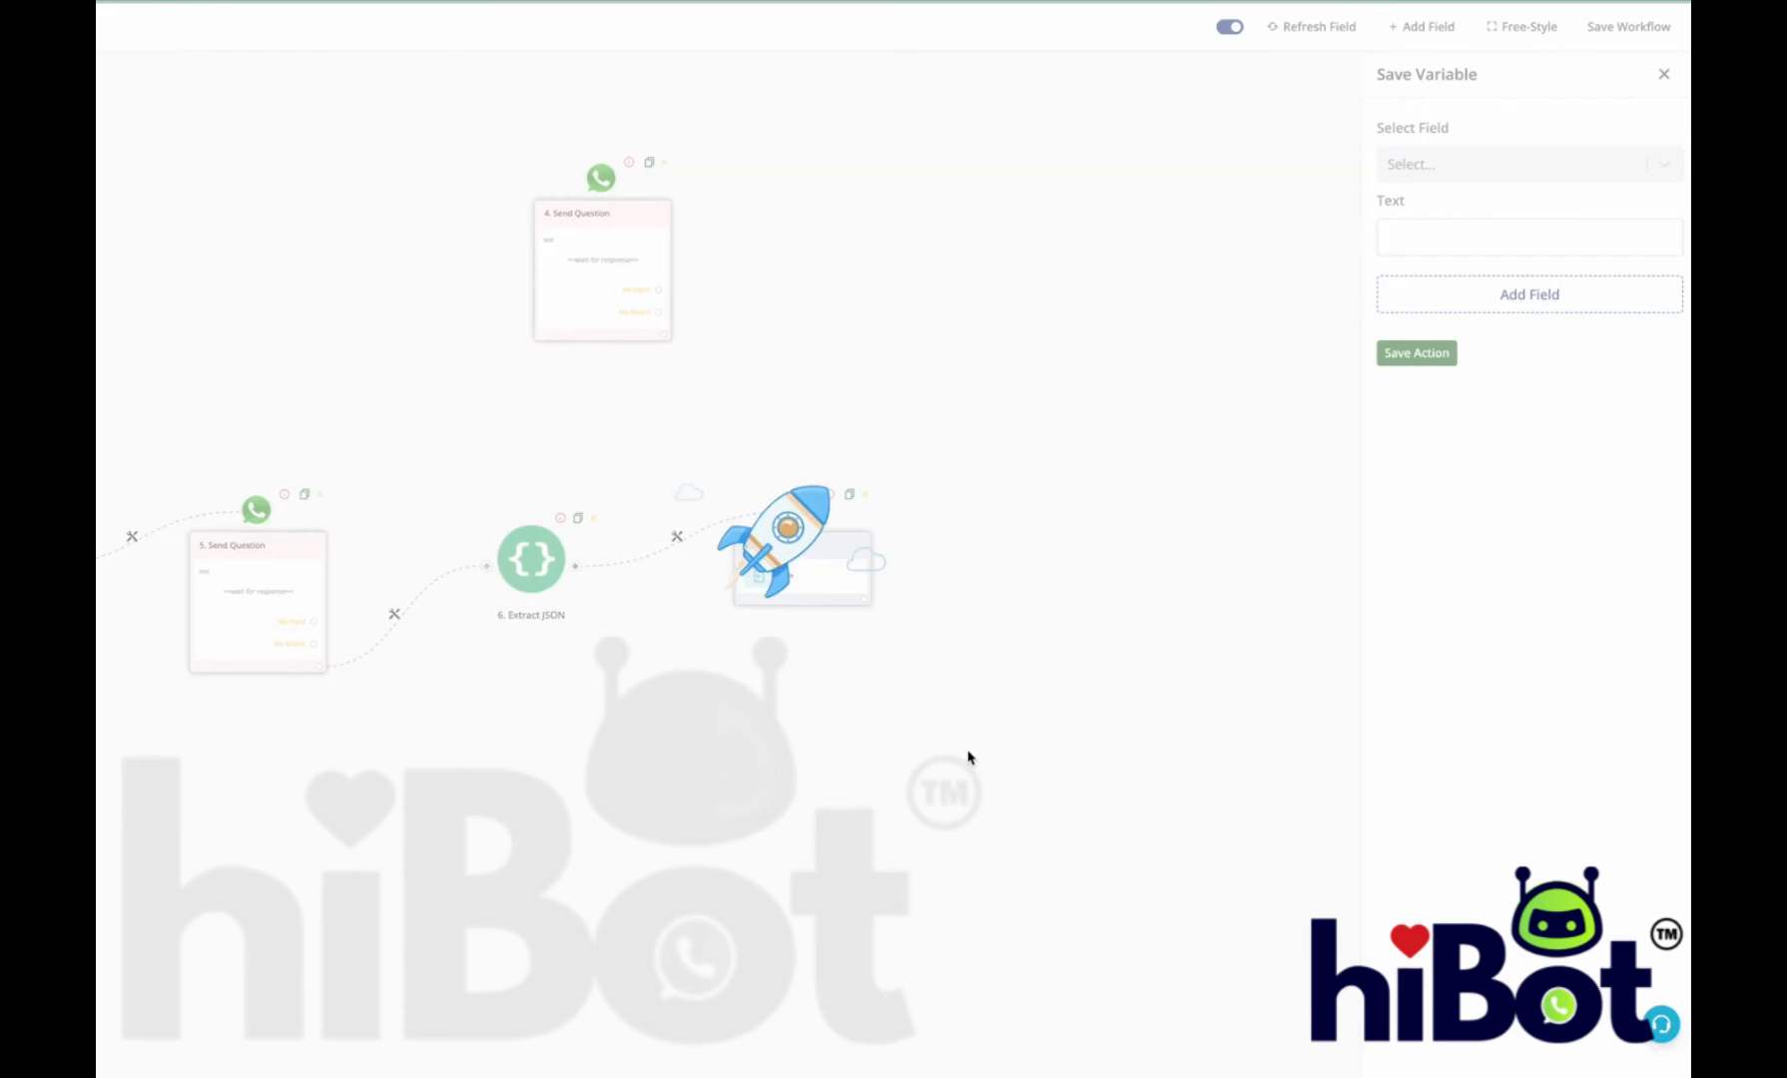
Step: In the Save Variable action, store the extracted screen_mq__text_1 value in custom field "1"
left_click(1524, 160)
left_click(1460, 343)
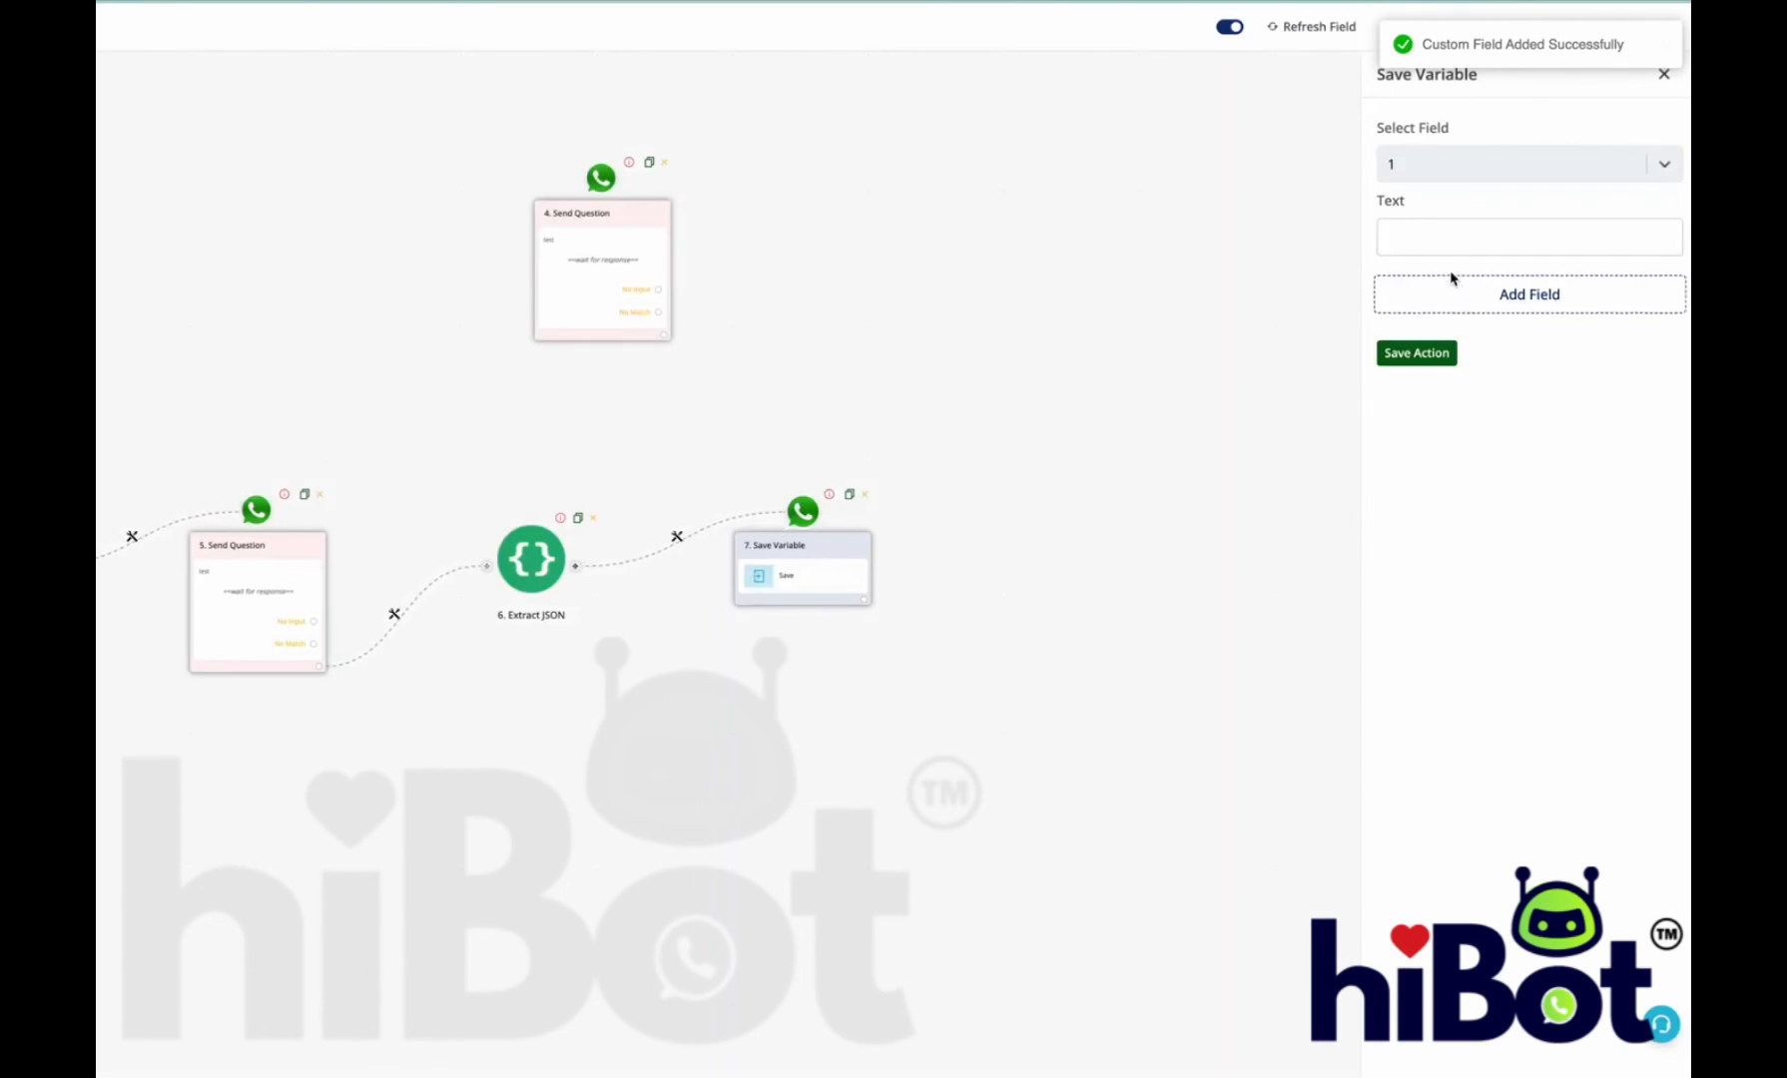
left_click(1437, 238)
left_click(1245, 183)
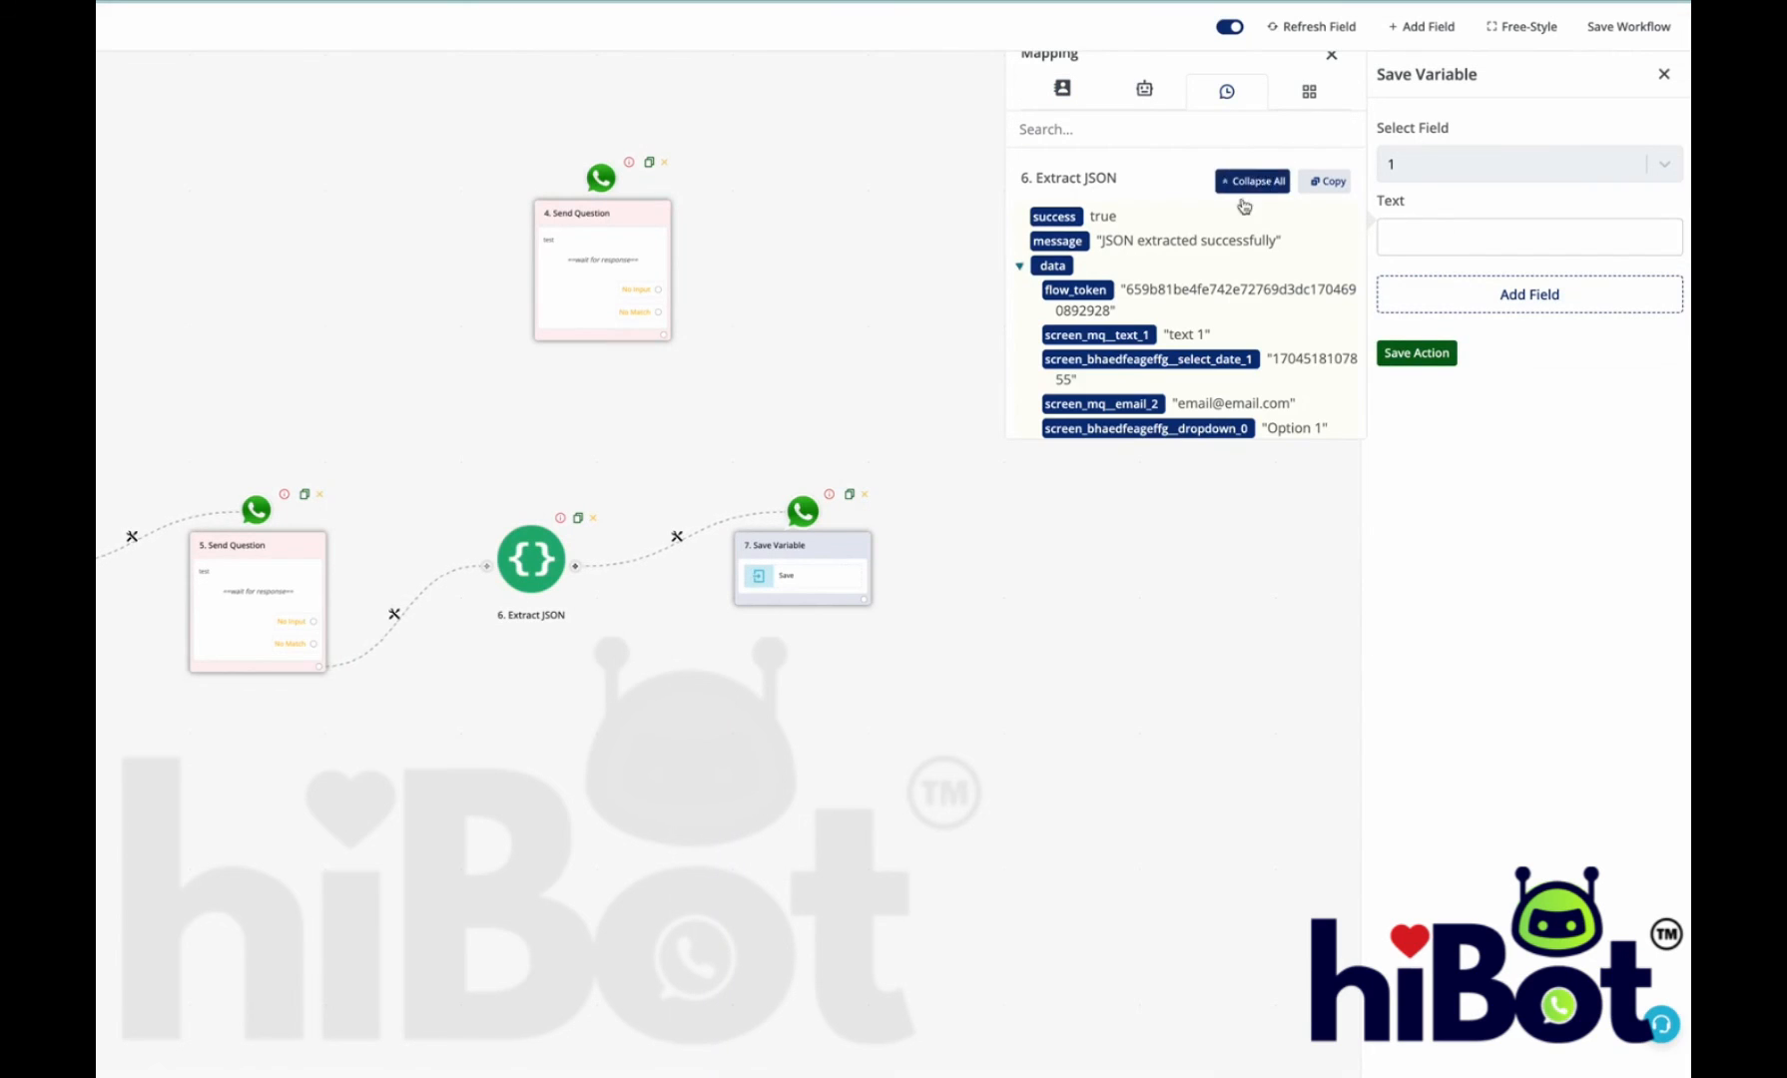
left_click(1096, 335)
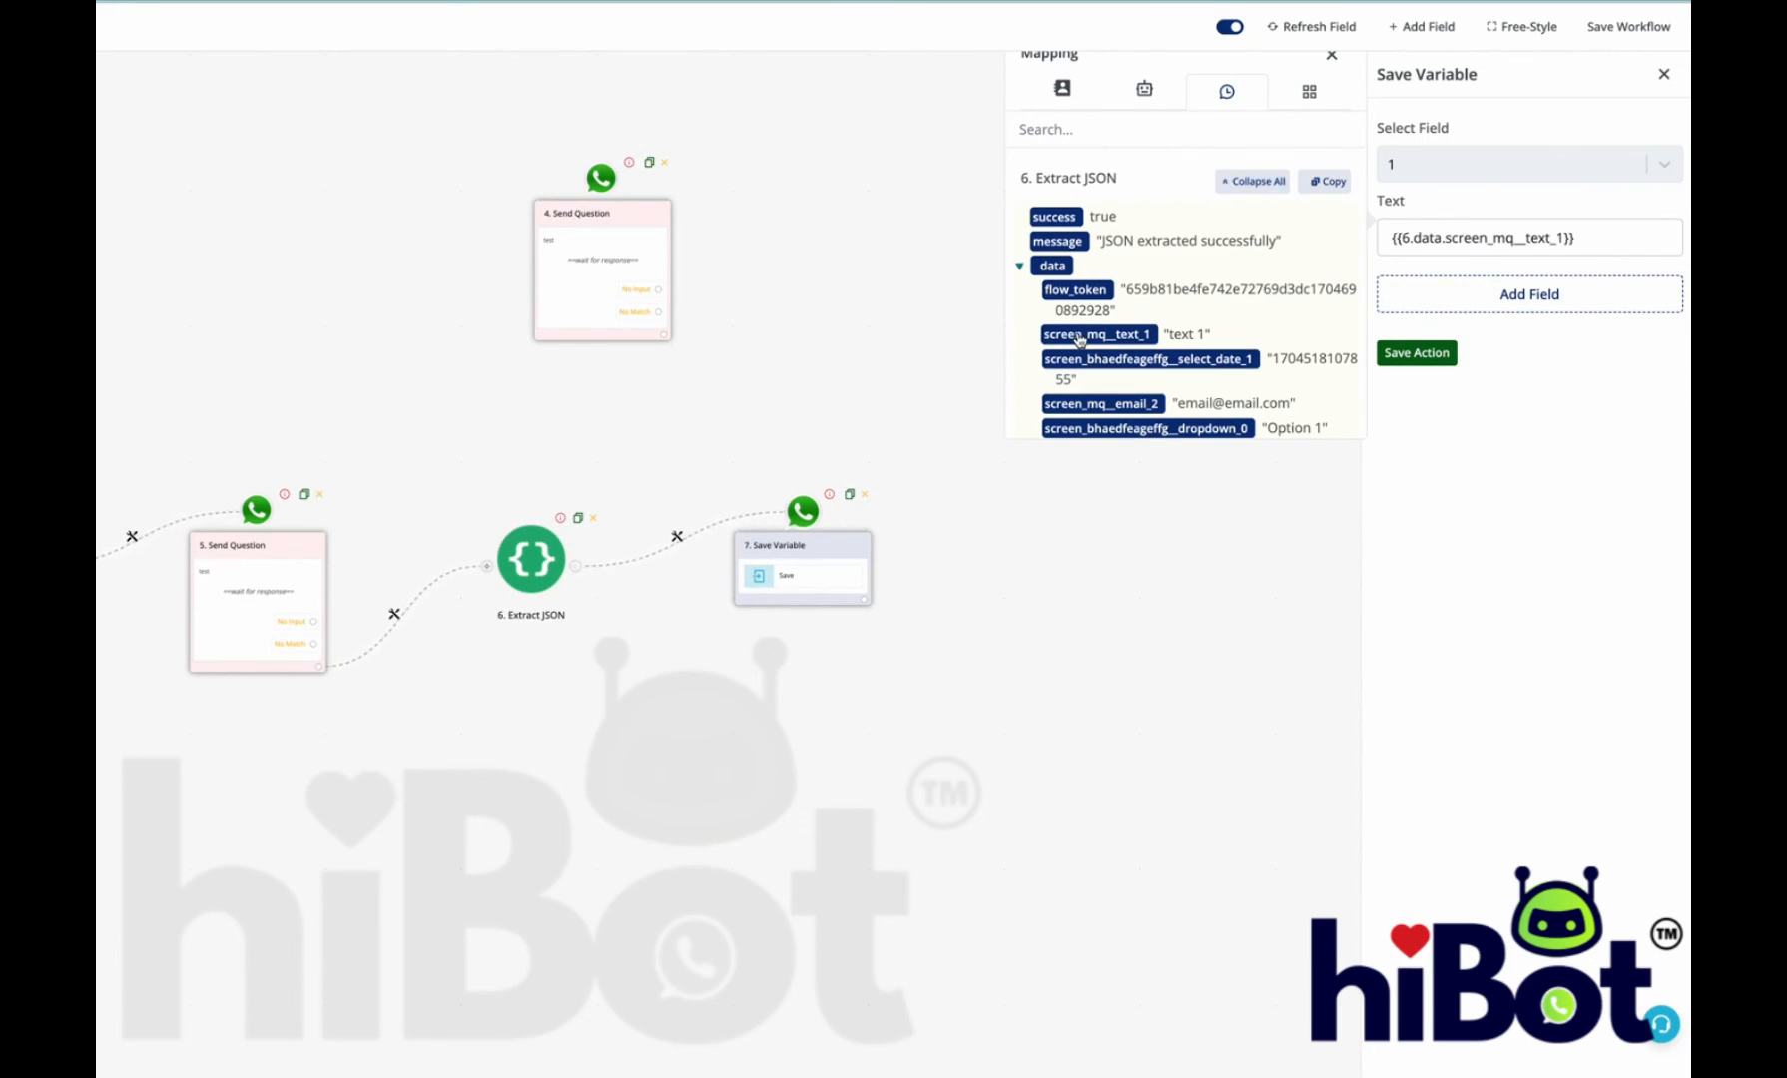
Step: Add a second field to the Save Variable action, storing the extracted screen_bhaedfeageffg__select_date_1 value in custom field "2"
left_click(1464, 310)
left_click(1467, 326)
left_click(1424, 475)
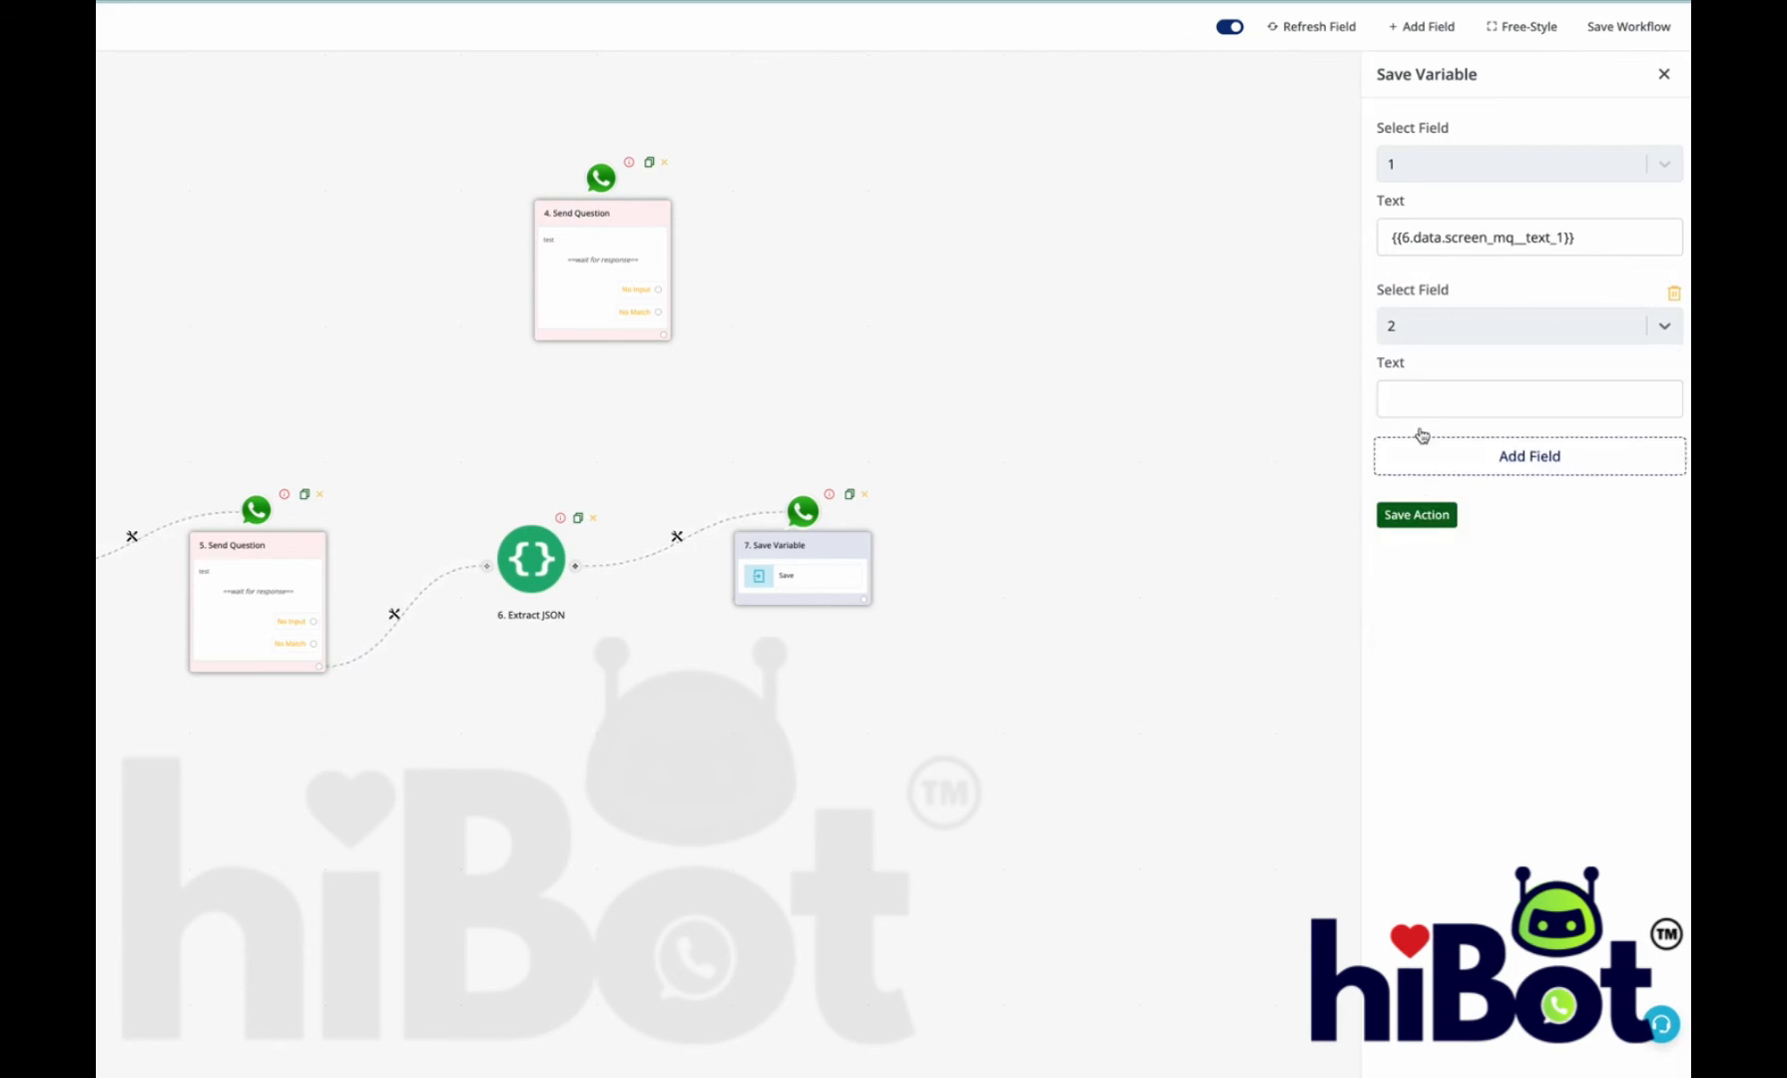
left_click(1421, 404)
left_click(1252, 334)
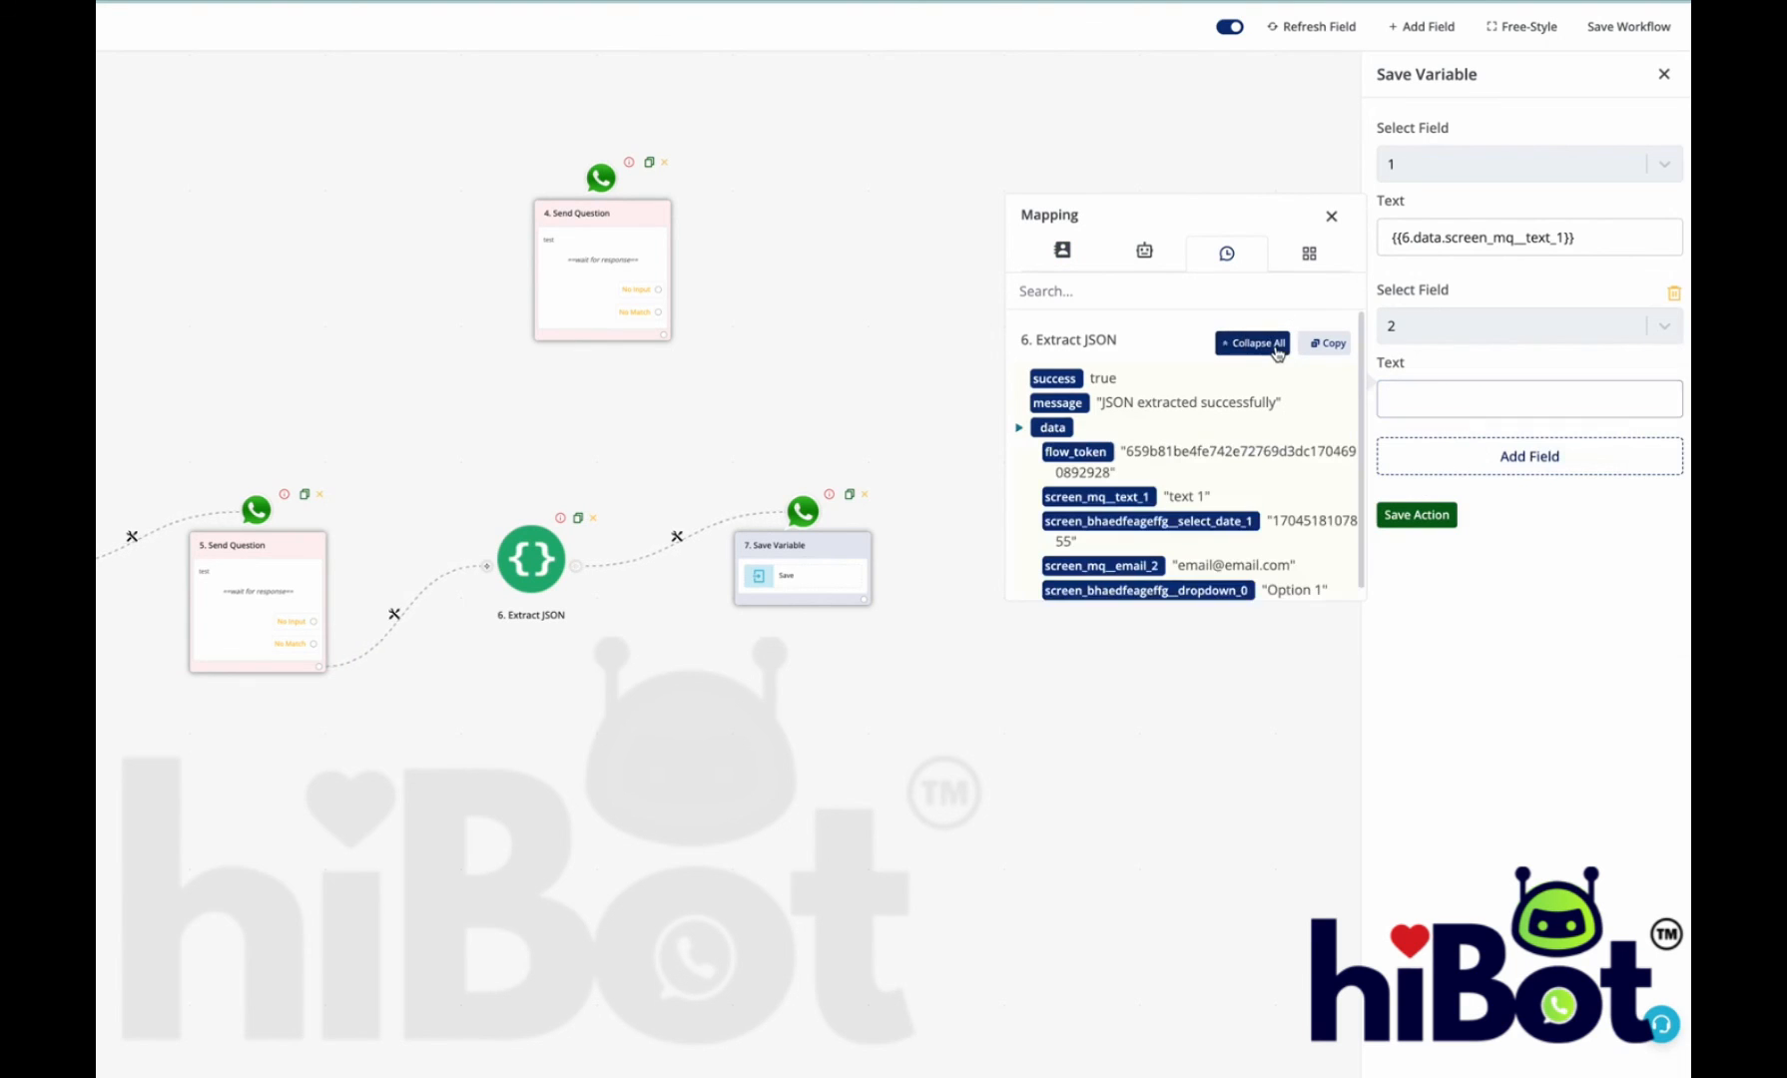
left_click(1203, 515)
Step: Create a custom field titled "3" with the field type String
left_click(1437, 30)
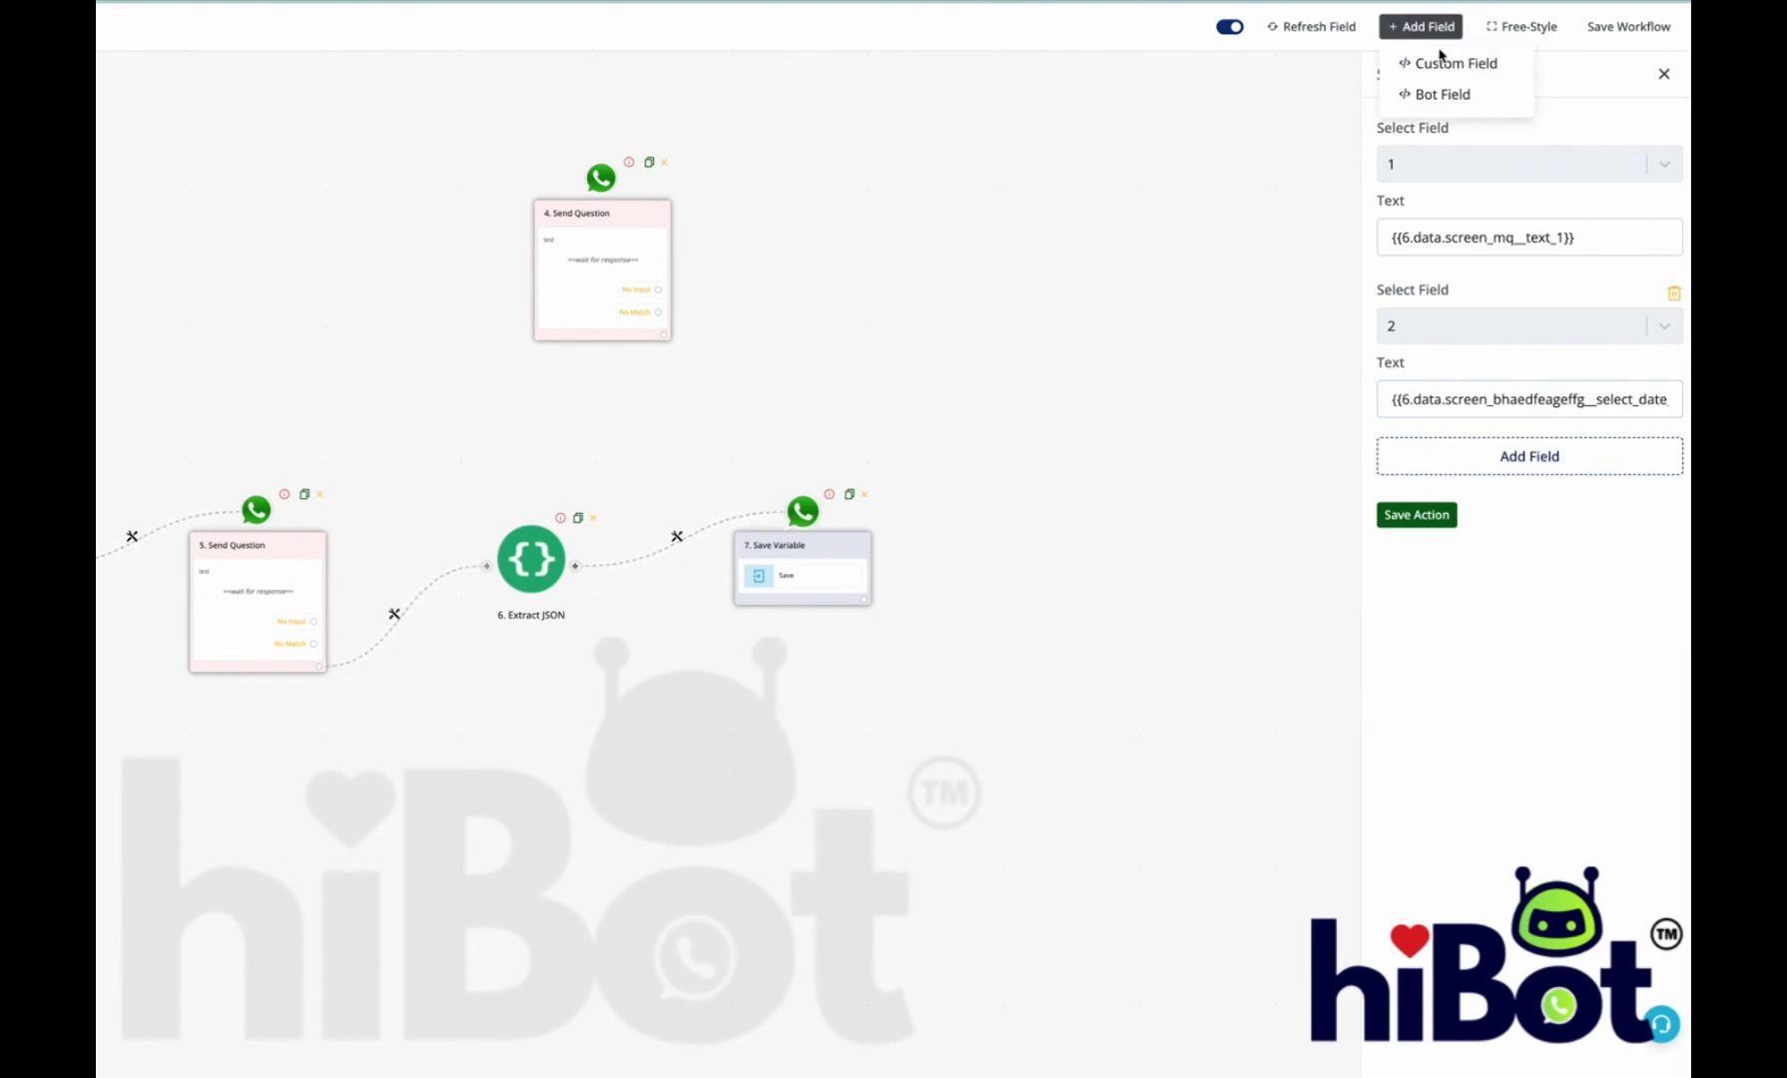
left_click(1442, 62)
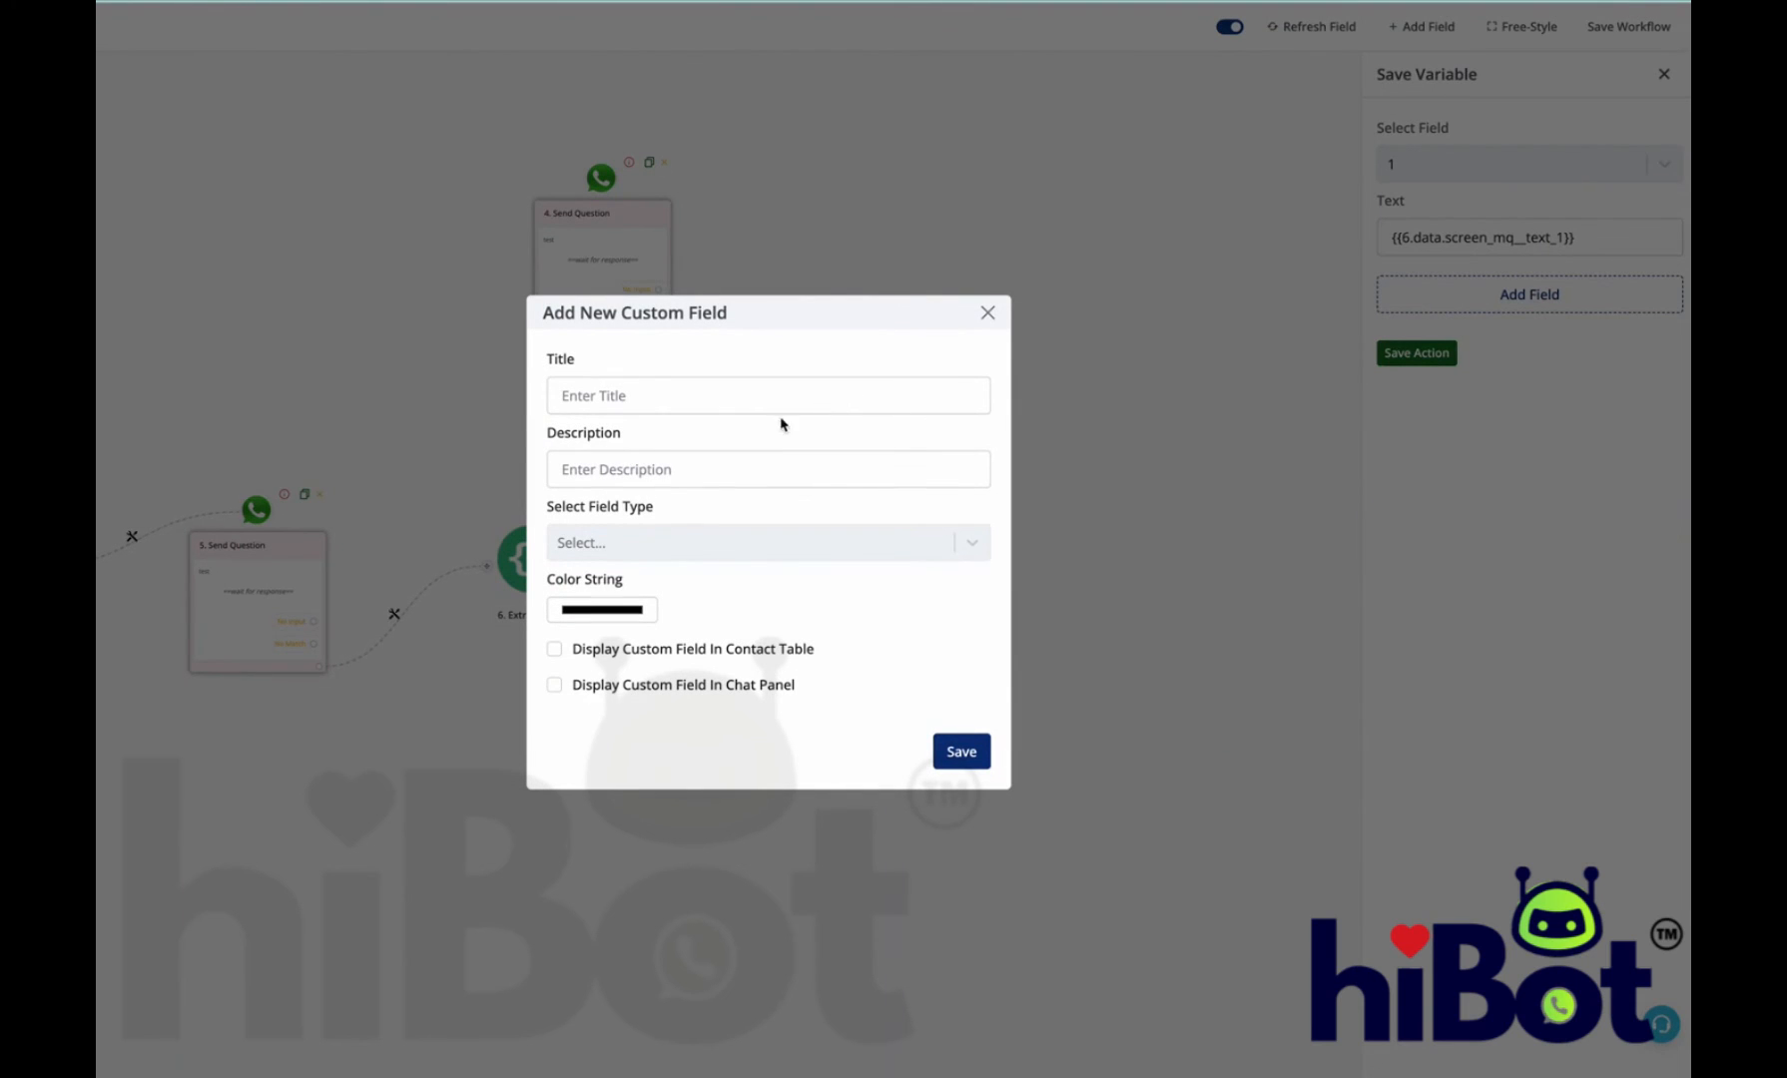
left_click(872, 401)
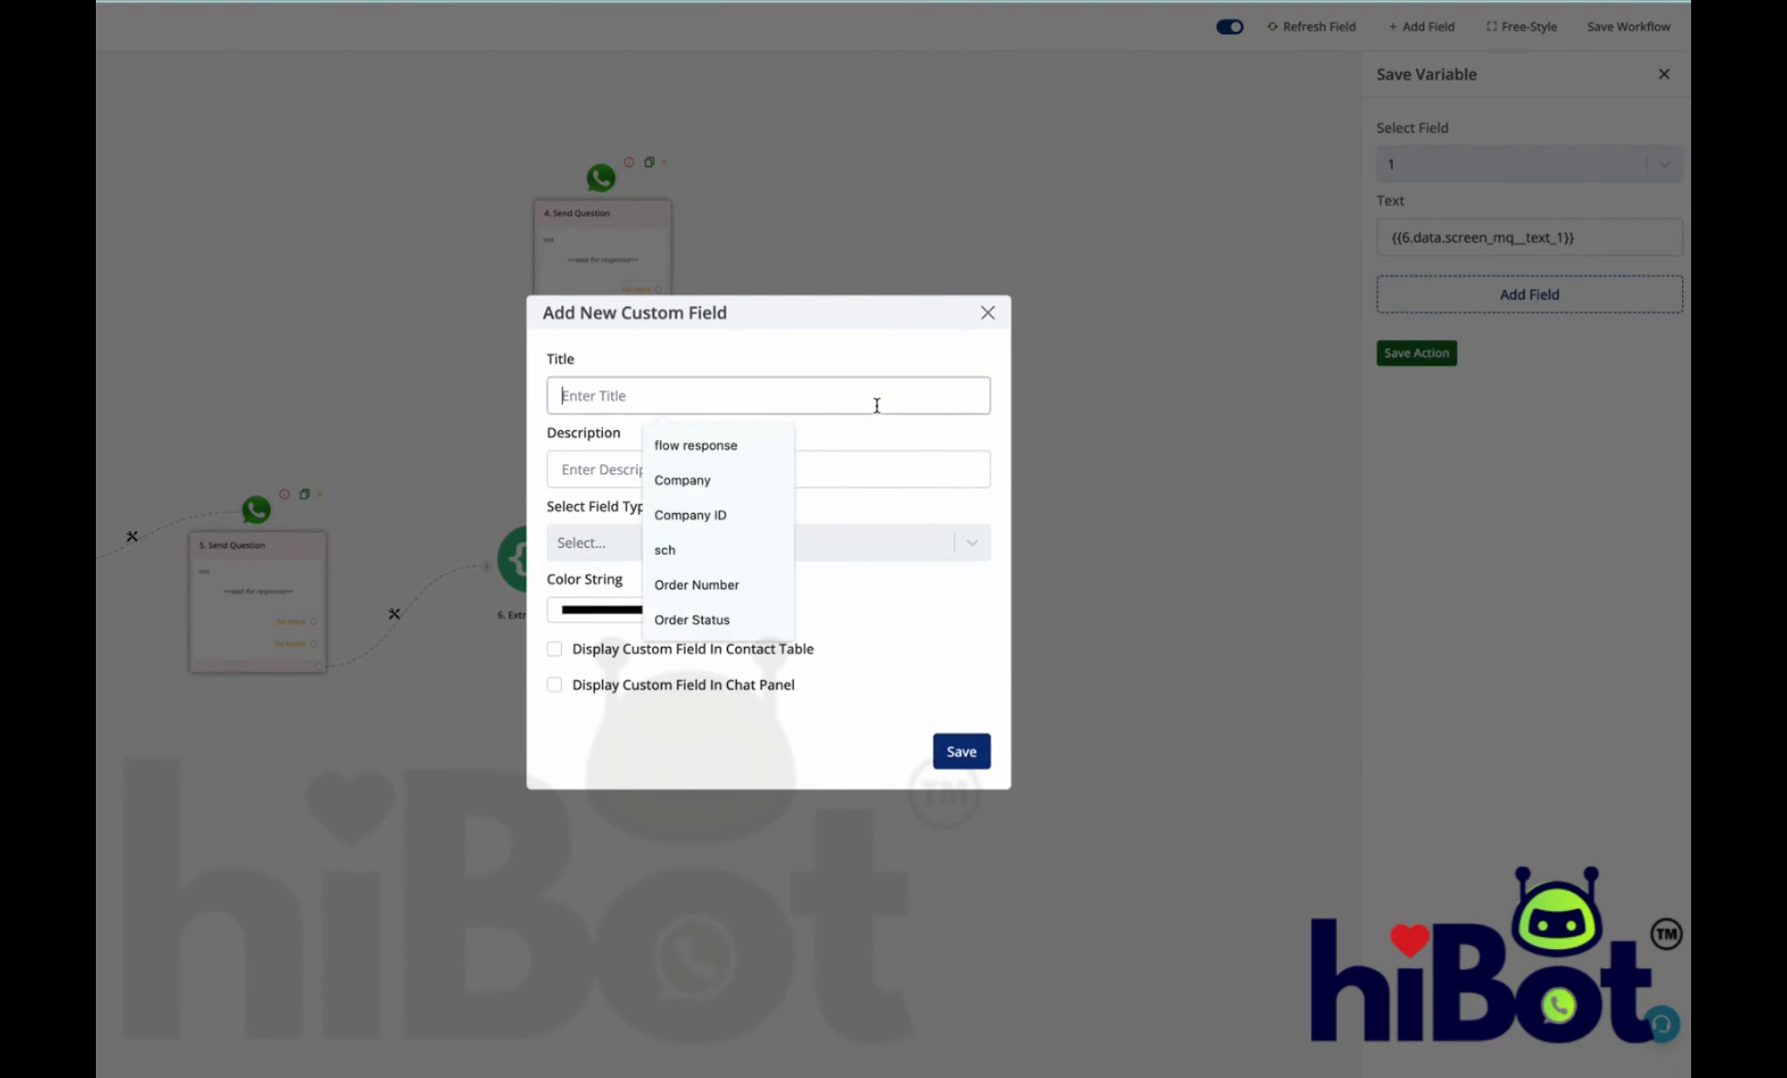
type("3")
left_click(856, 539)
left_click(847, 591)
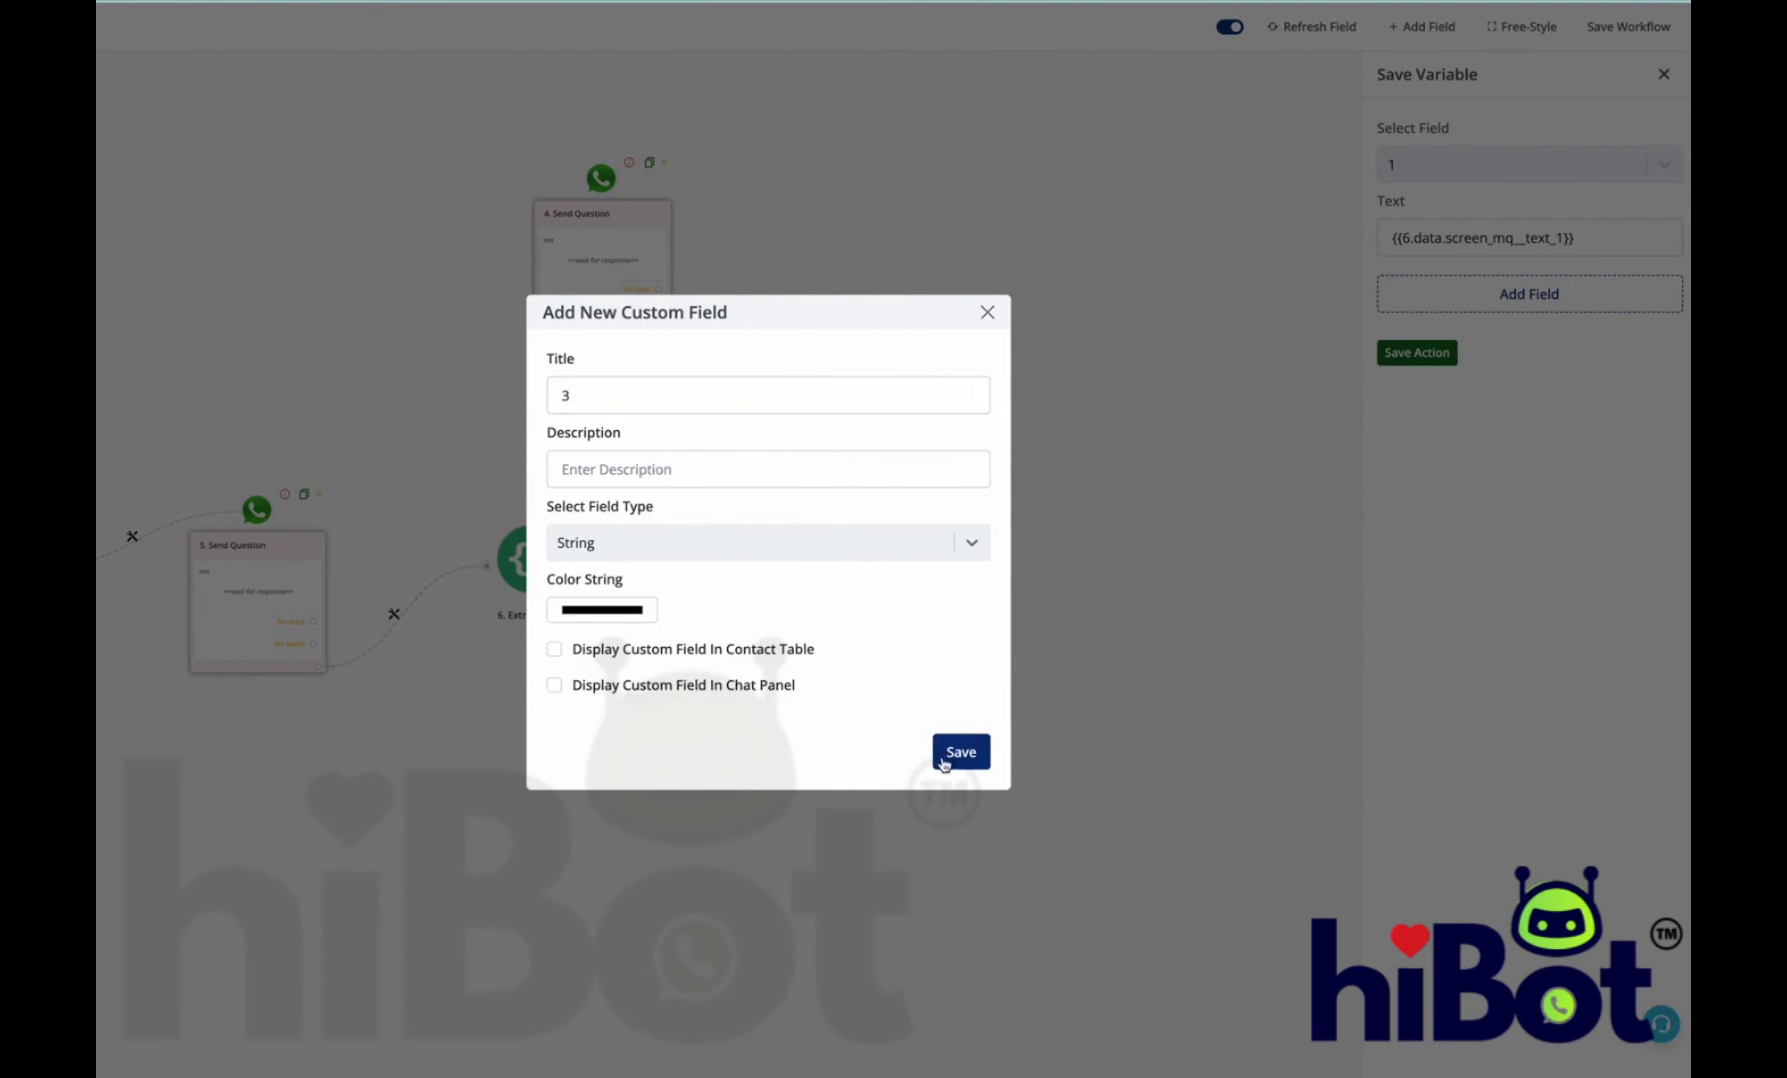
left_click(944, 764)
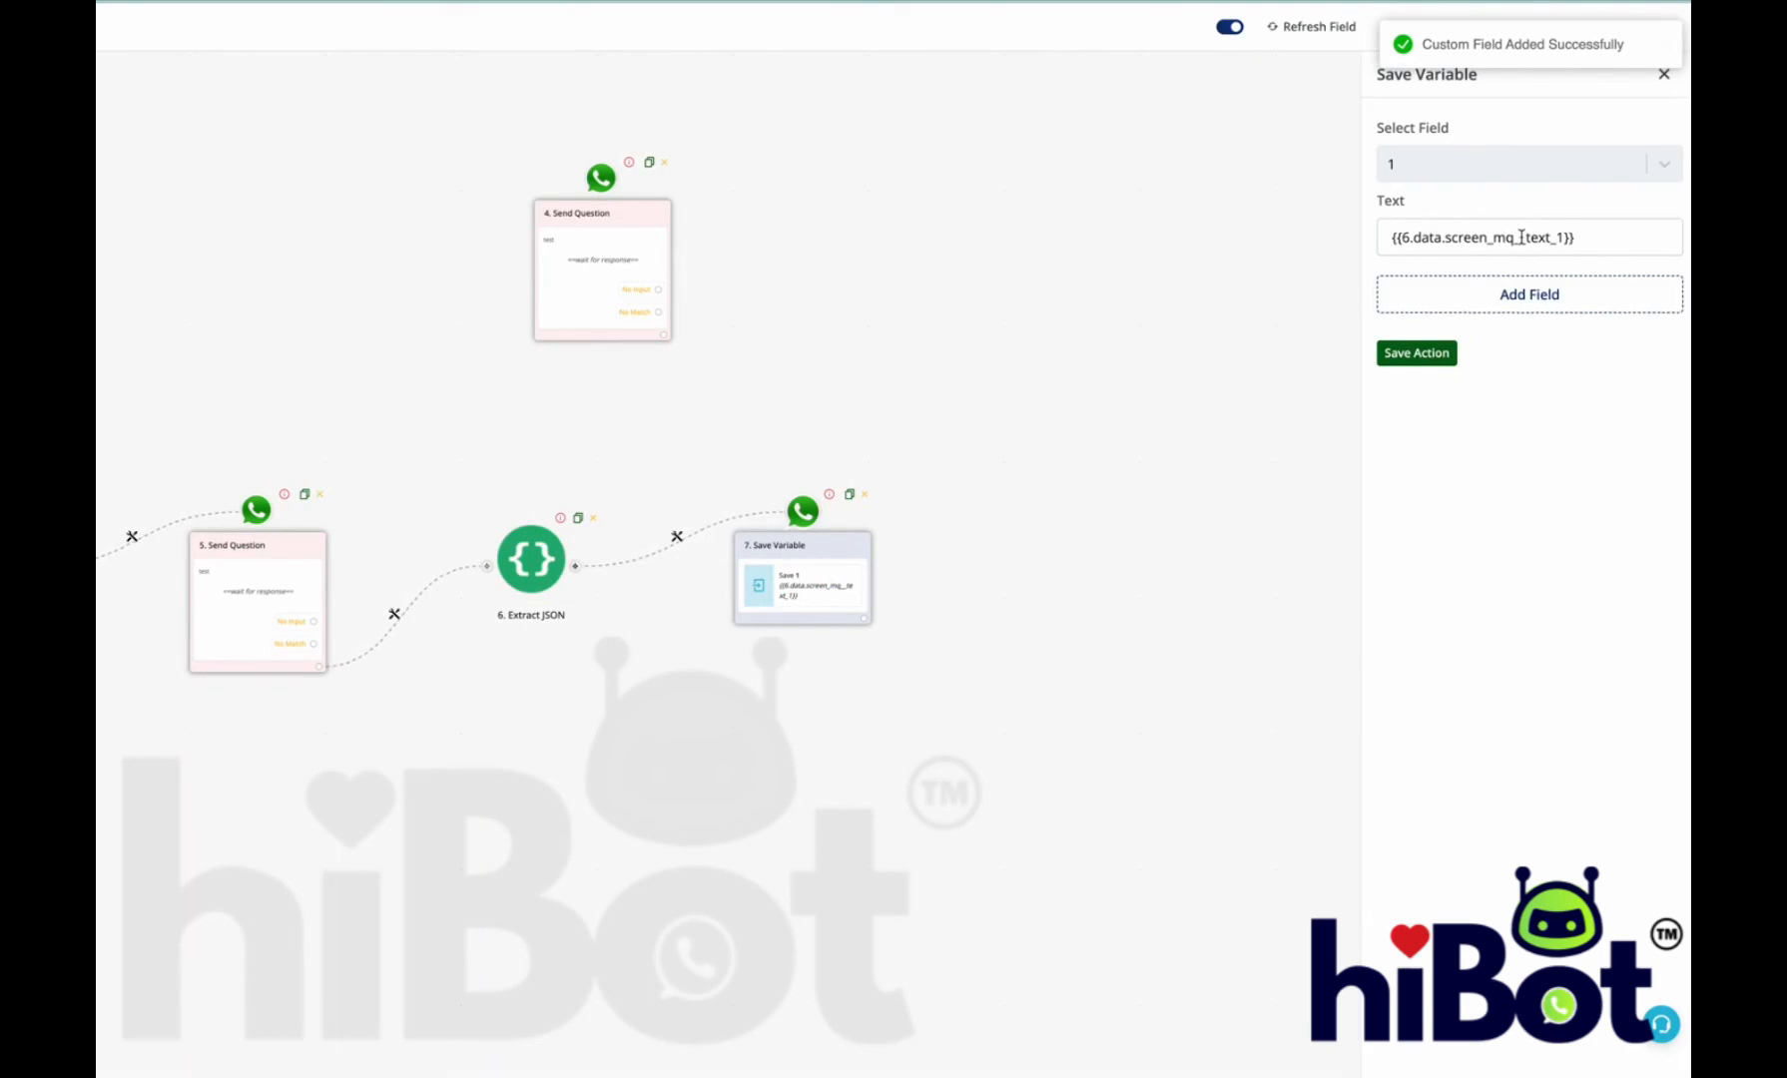
Step: Re-add custom field "2" to the Save Variable action and store the extracted screen_bhaedfeageffg__select_date_1 value in it
left_click(1521, 299)
left_click(1521, 326)
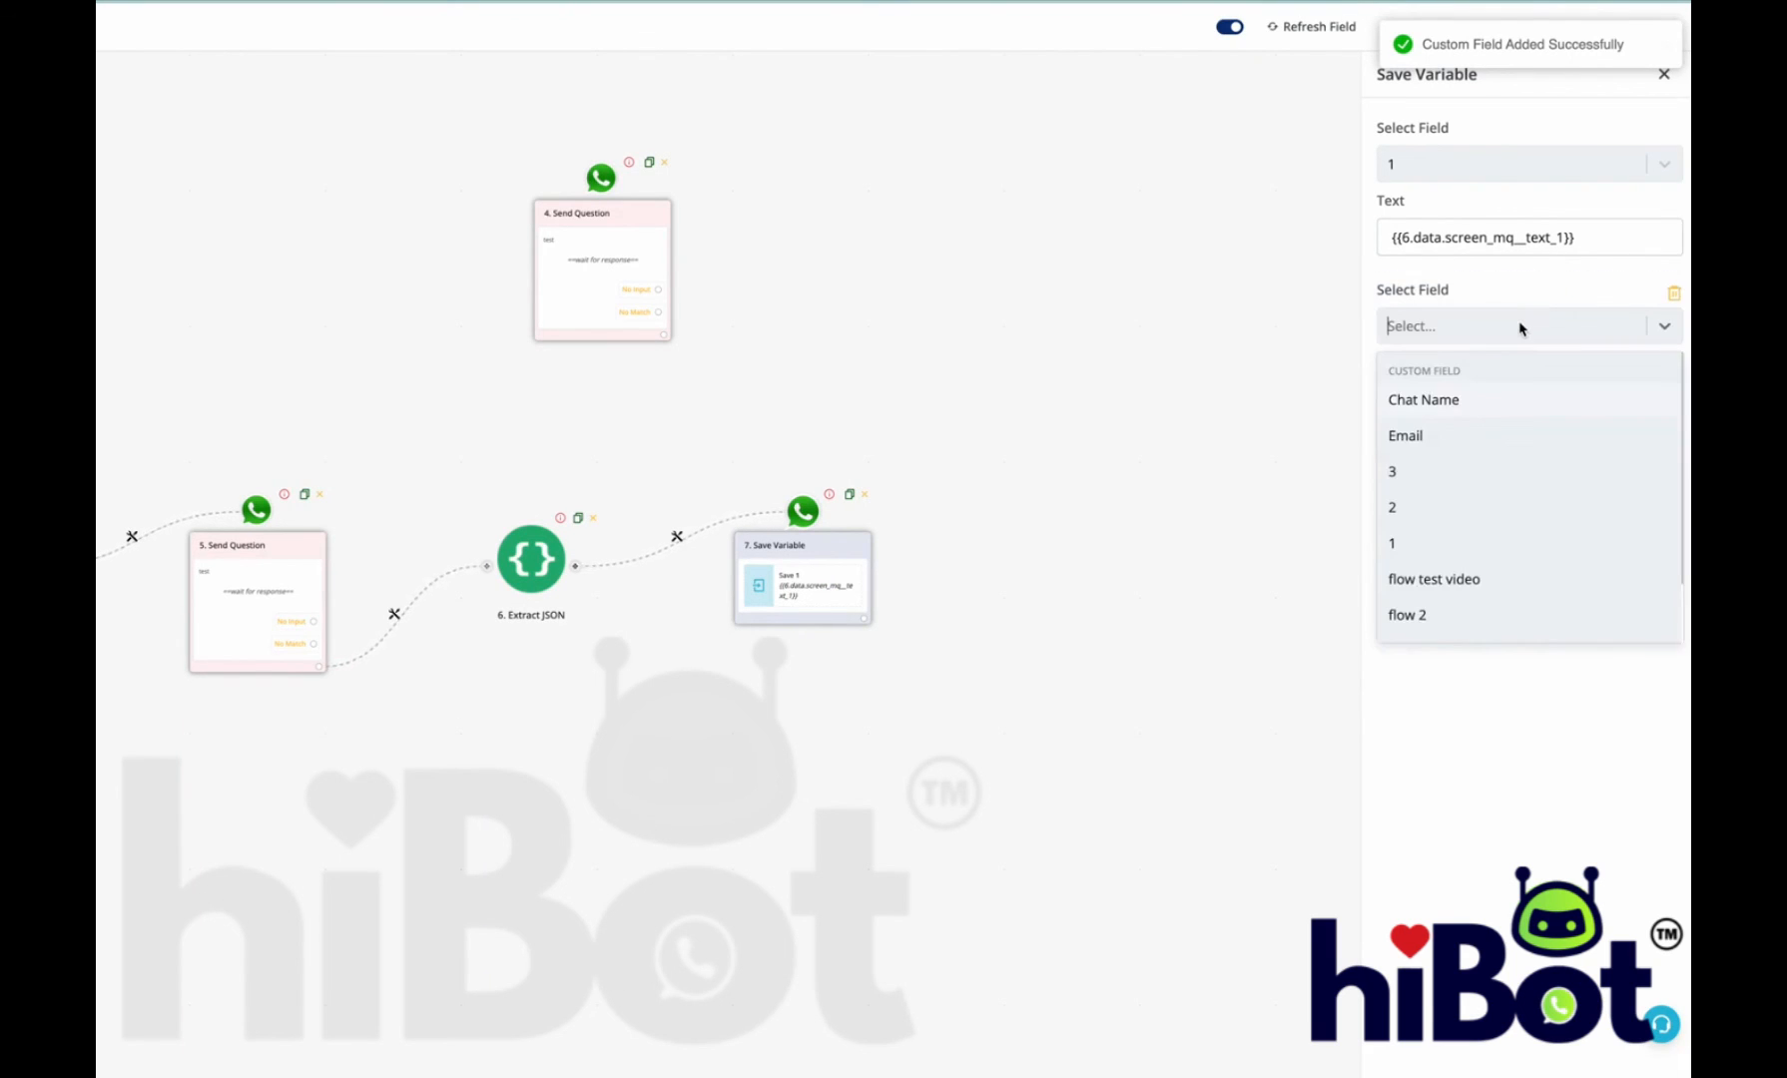
left_click(1494, 494)
left_click(1486, 397)
left_click(1276, 345)
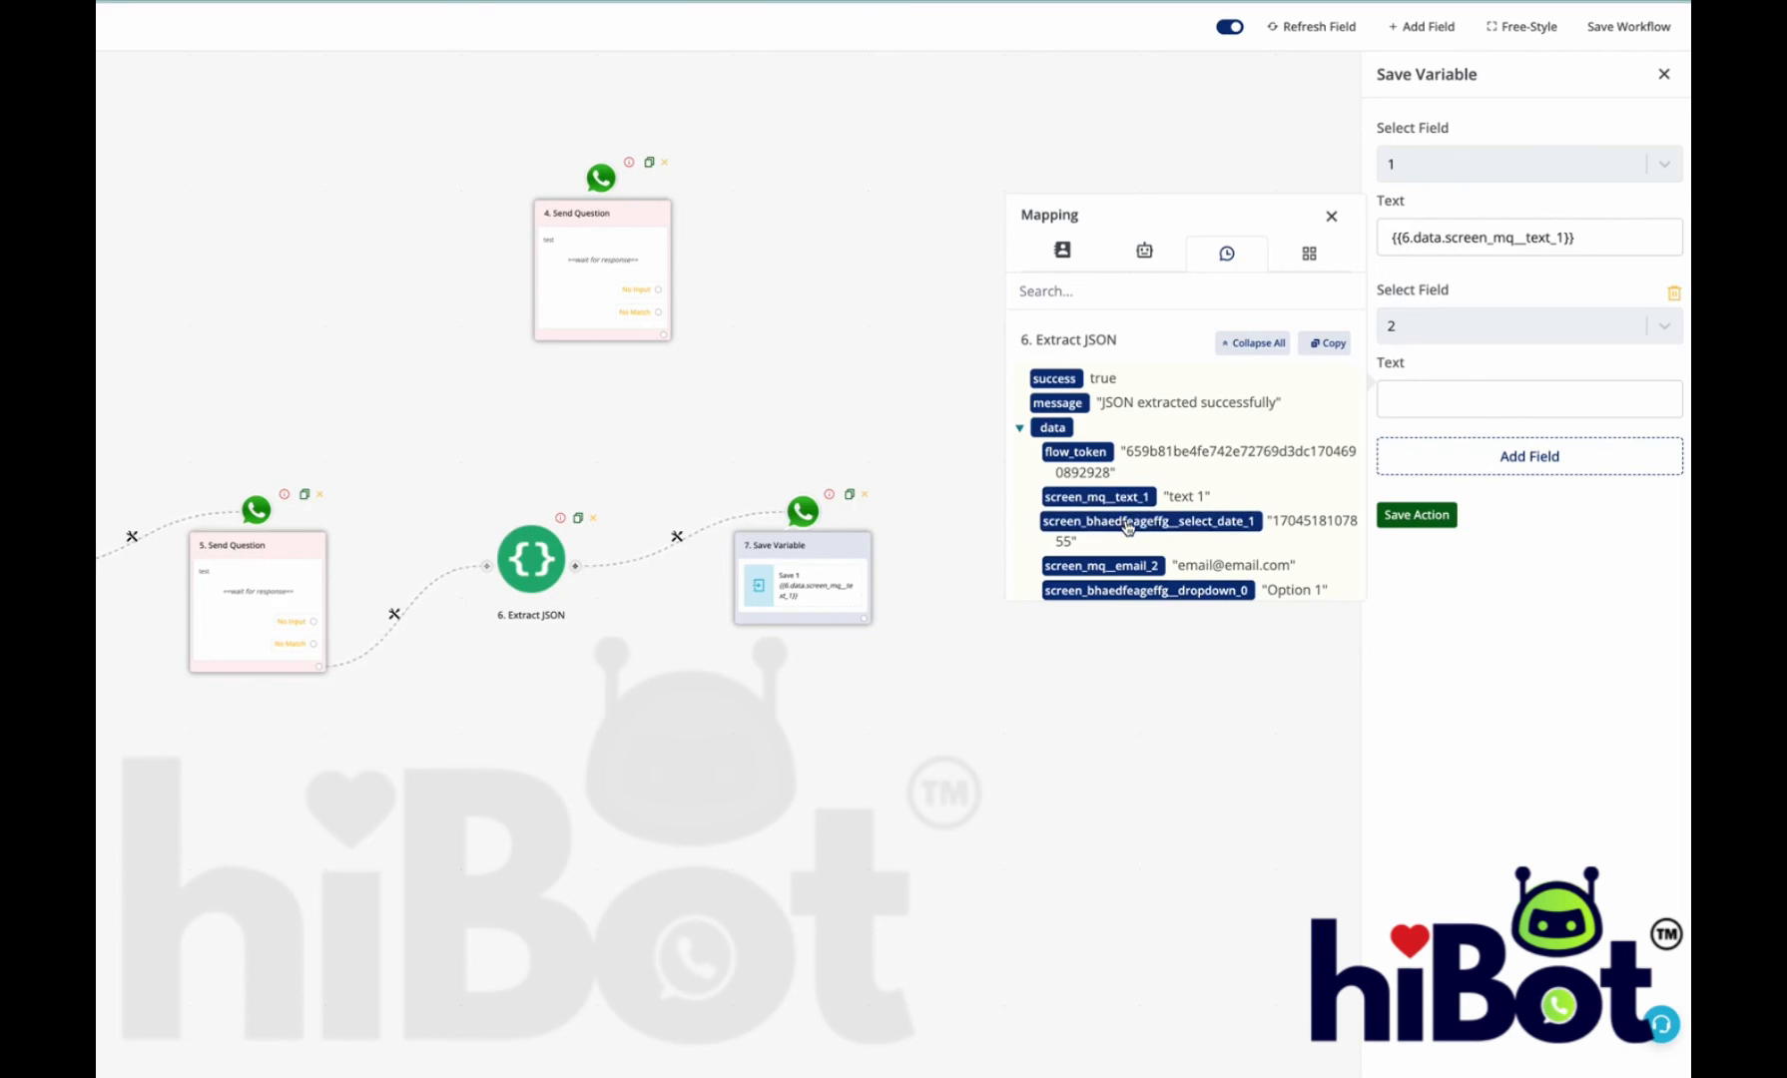
left_click(1127, 526)
Step: Add a third field storing the extracted screen_mq__email_2 value in custom field "3", and save the action and the workflow
left_click(1465, 467)
left_click(1471, 487)
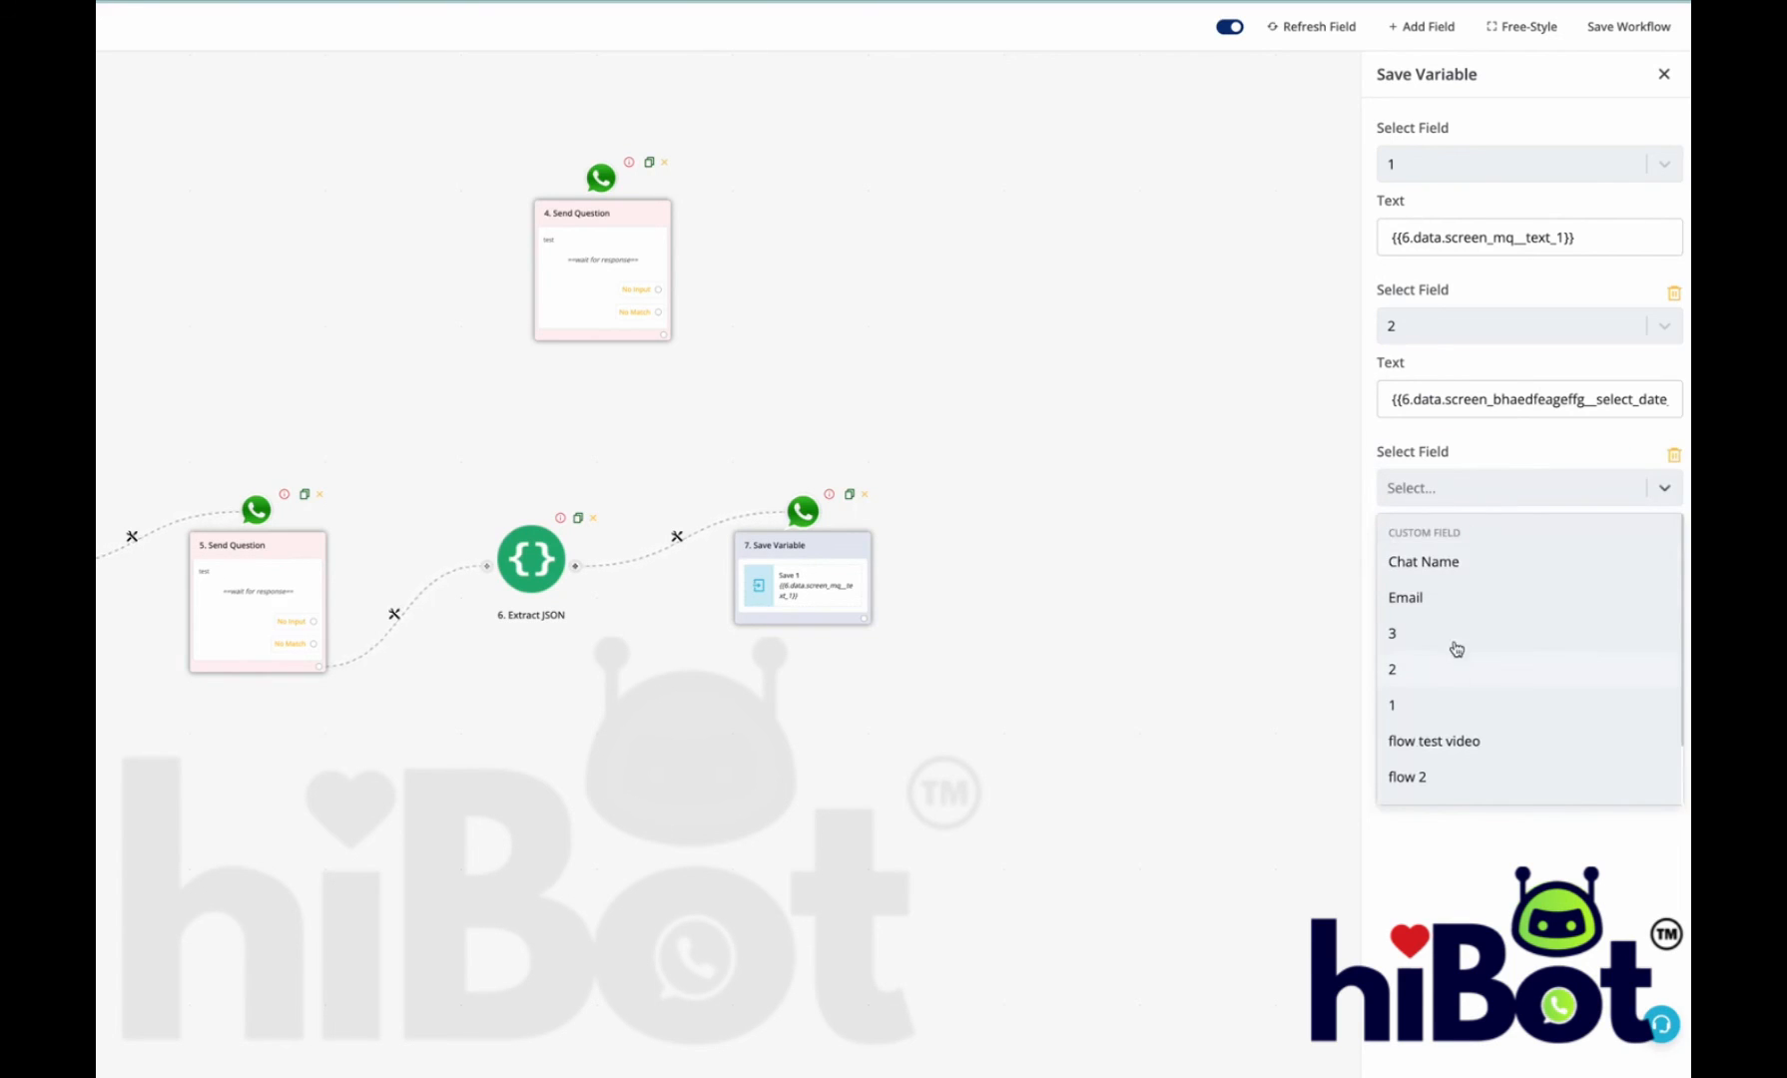
left_click(1454, 643)
left_click(1459, 561)
left_click(1251, 504)
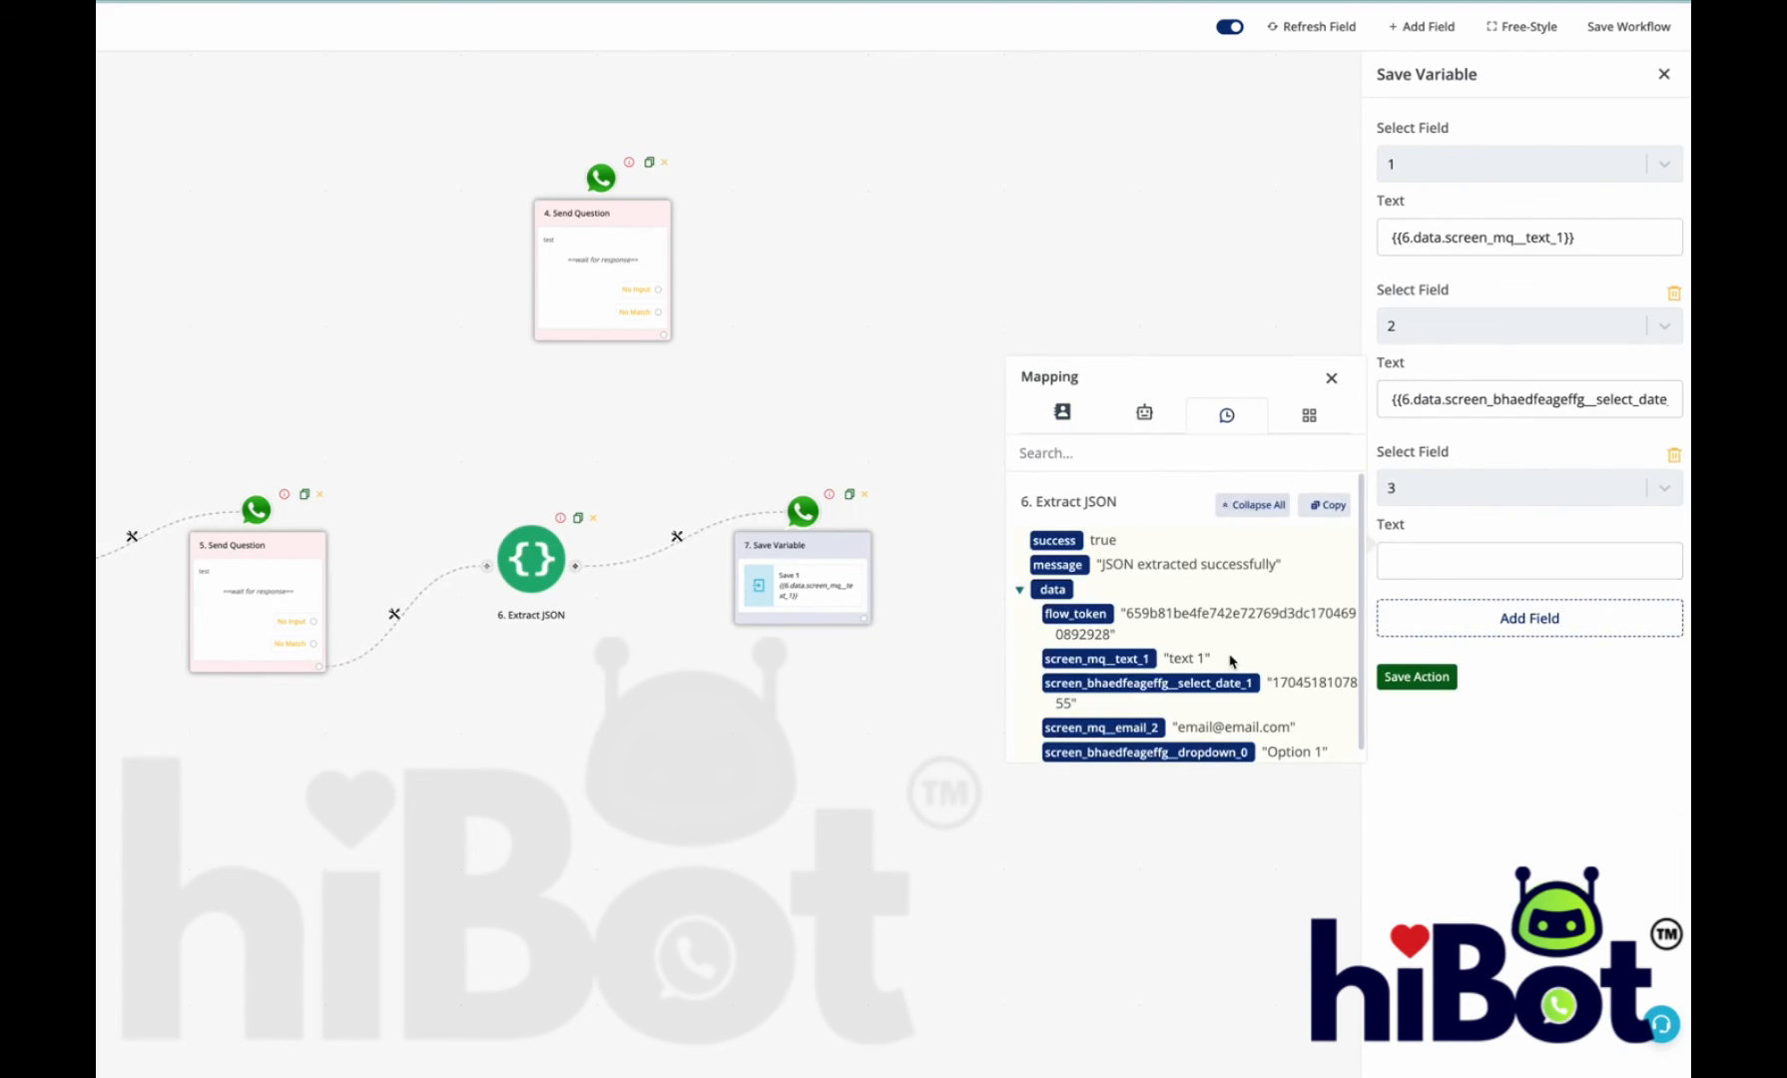
scroll(1232, 661, "down", 1)
left_click(1100, 719)
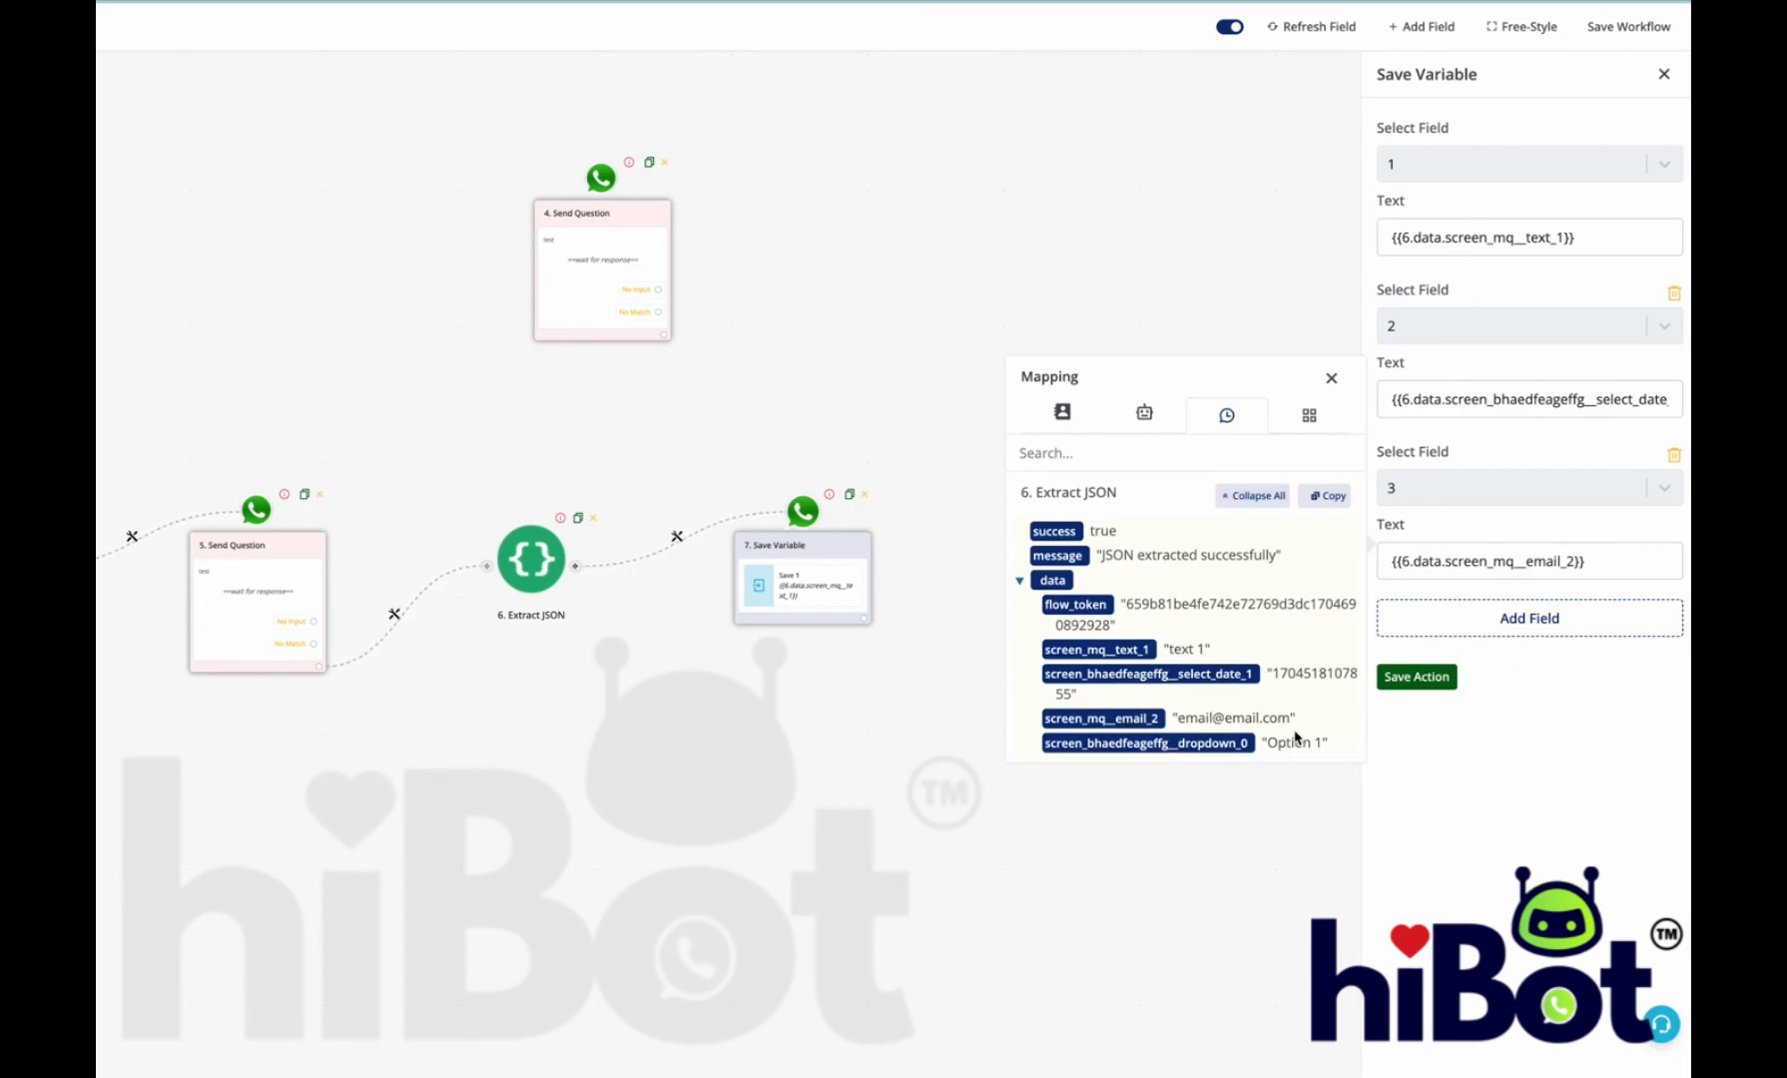
left_click(1419, 678)
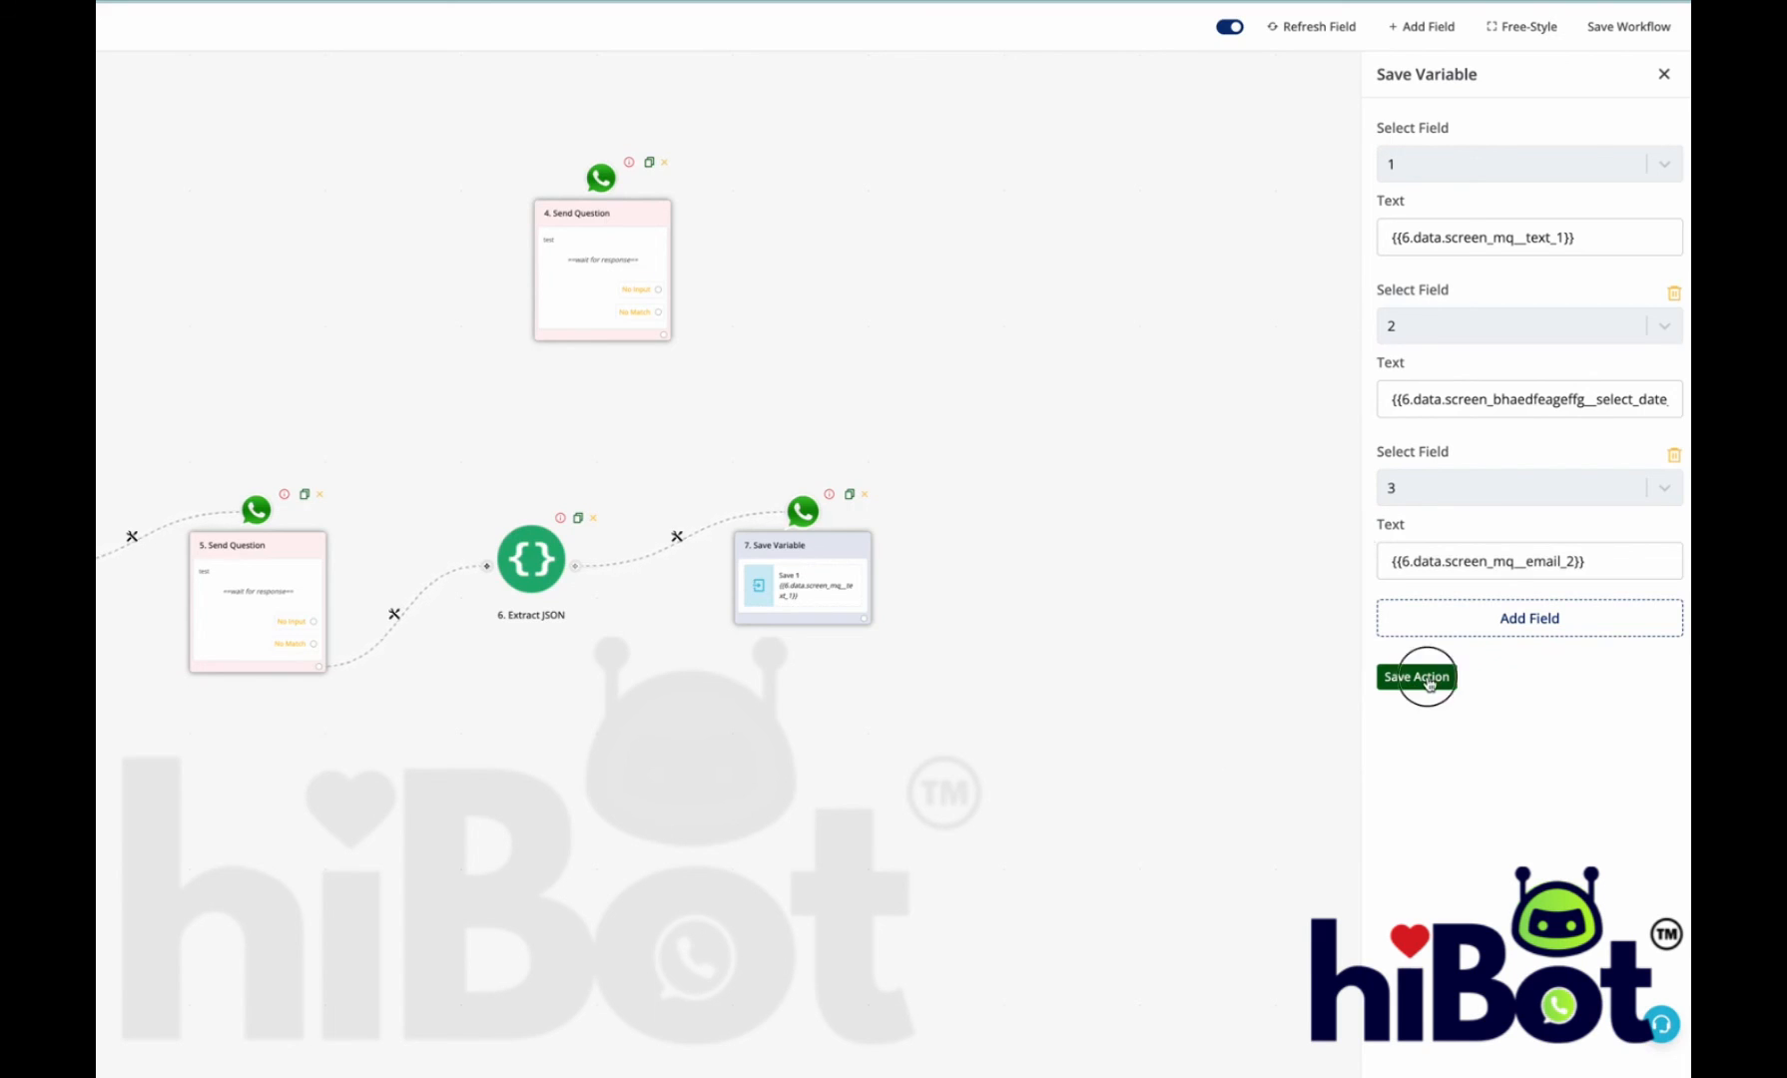
left_click(1623, 36)
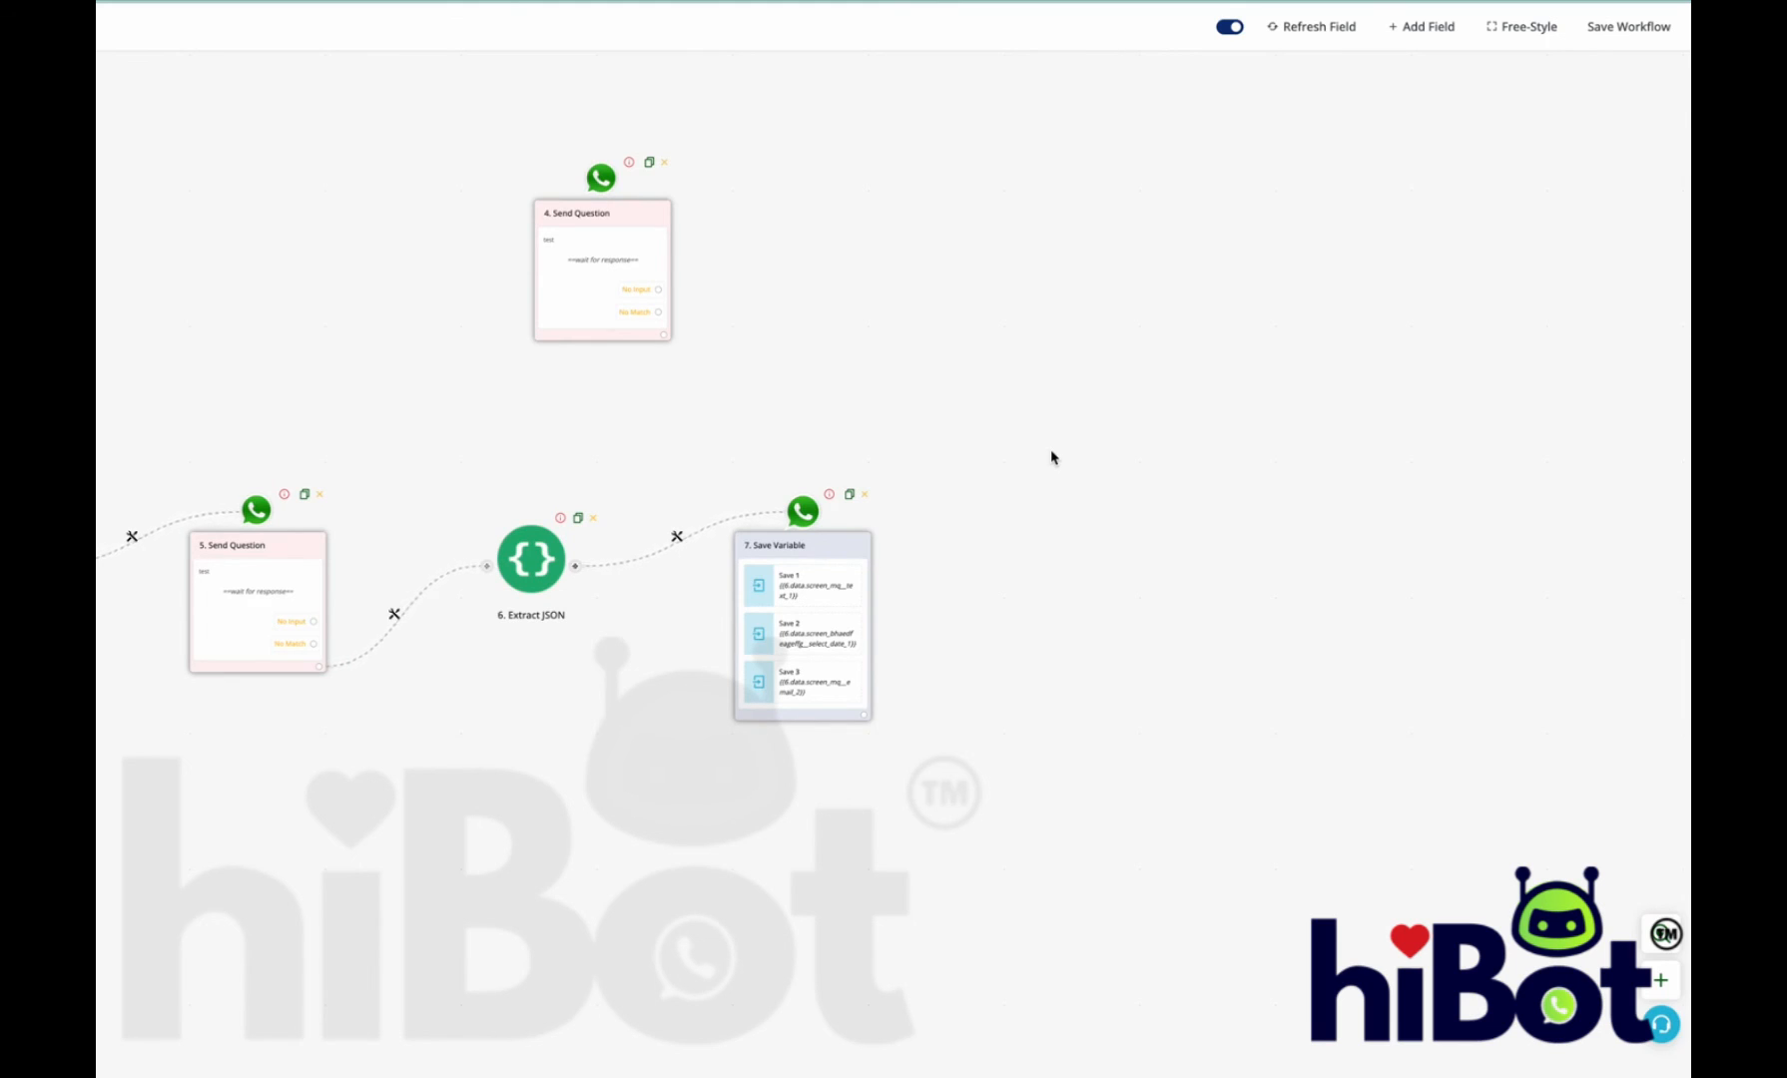
Step: Review the flow message settings of the Send Question step connected to Hot Keywords
left_click_drag(829, 380, 1319, 379)
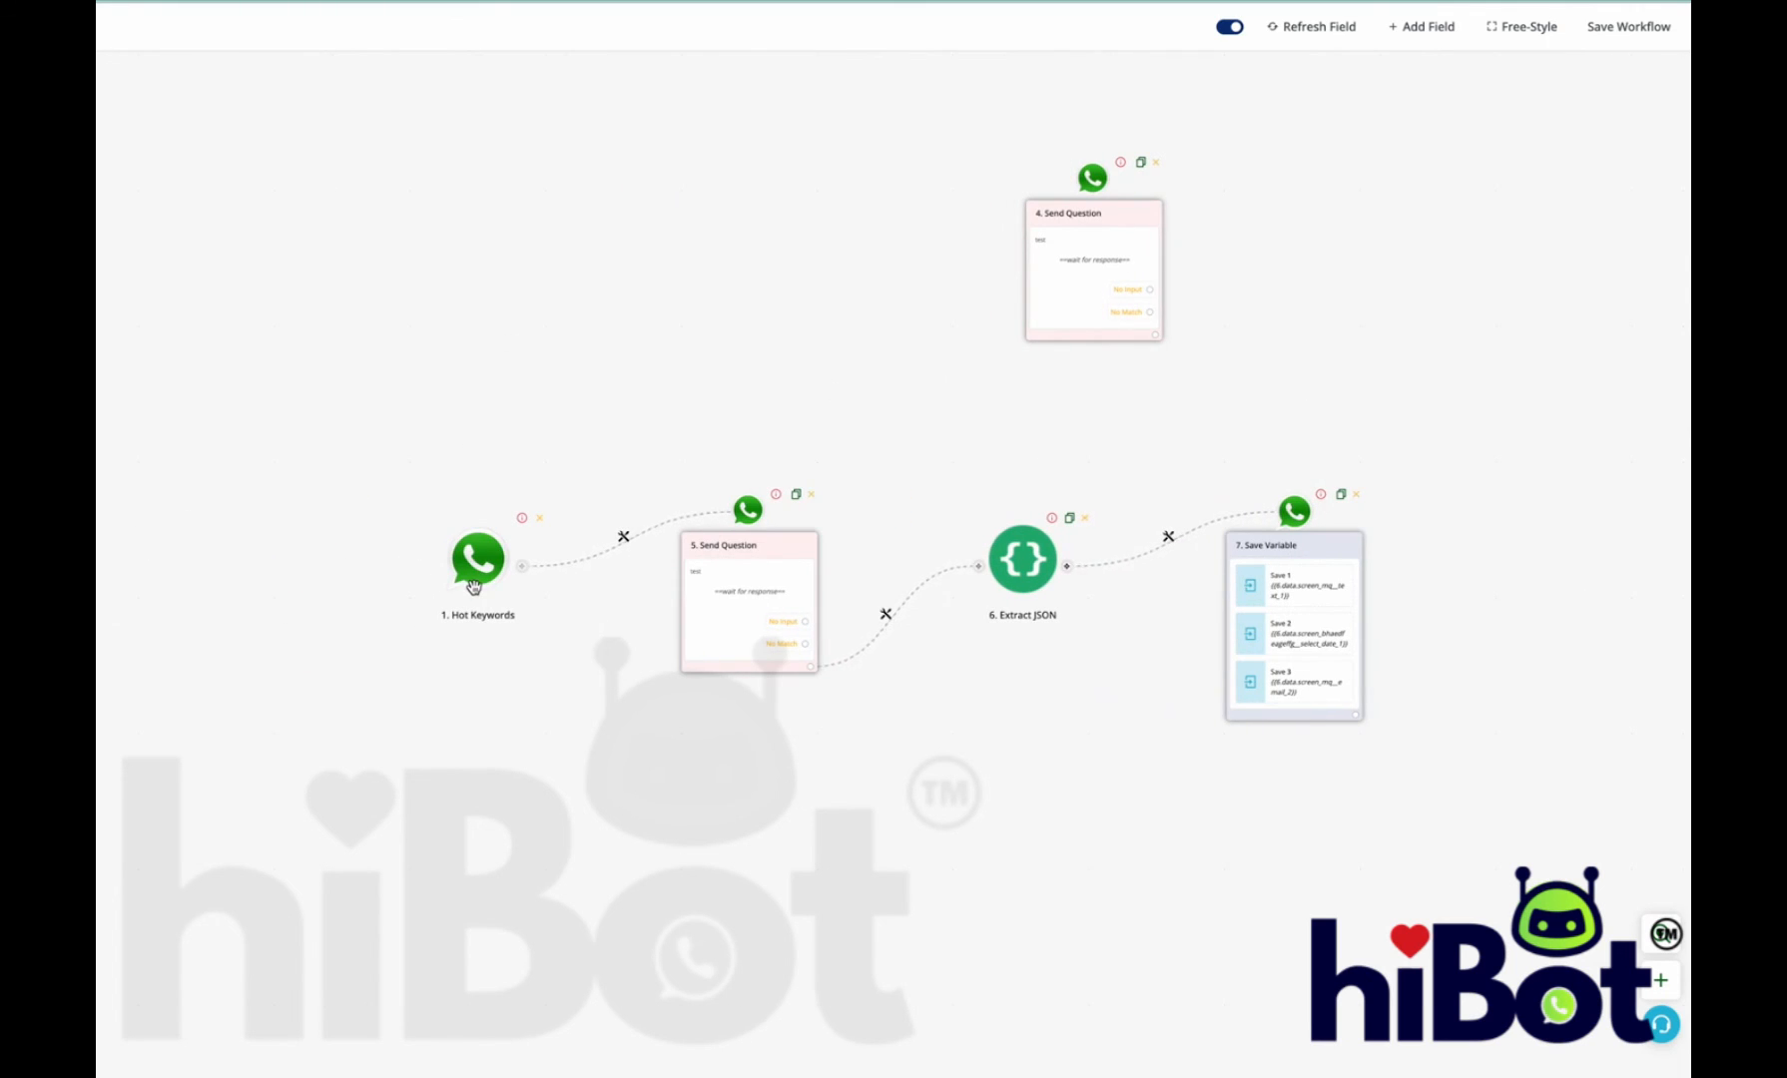
left_click(729, 584)
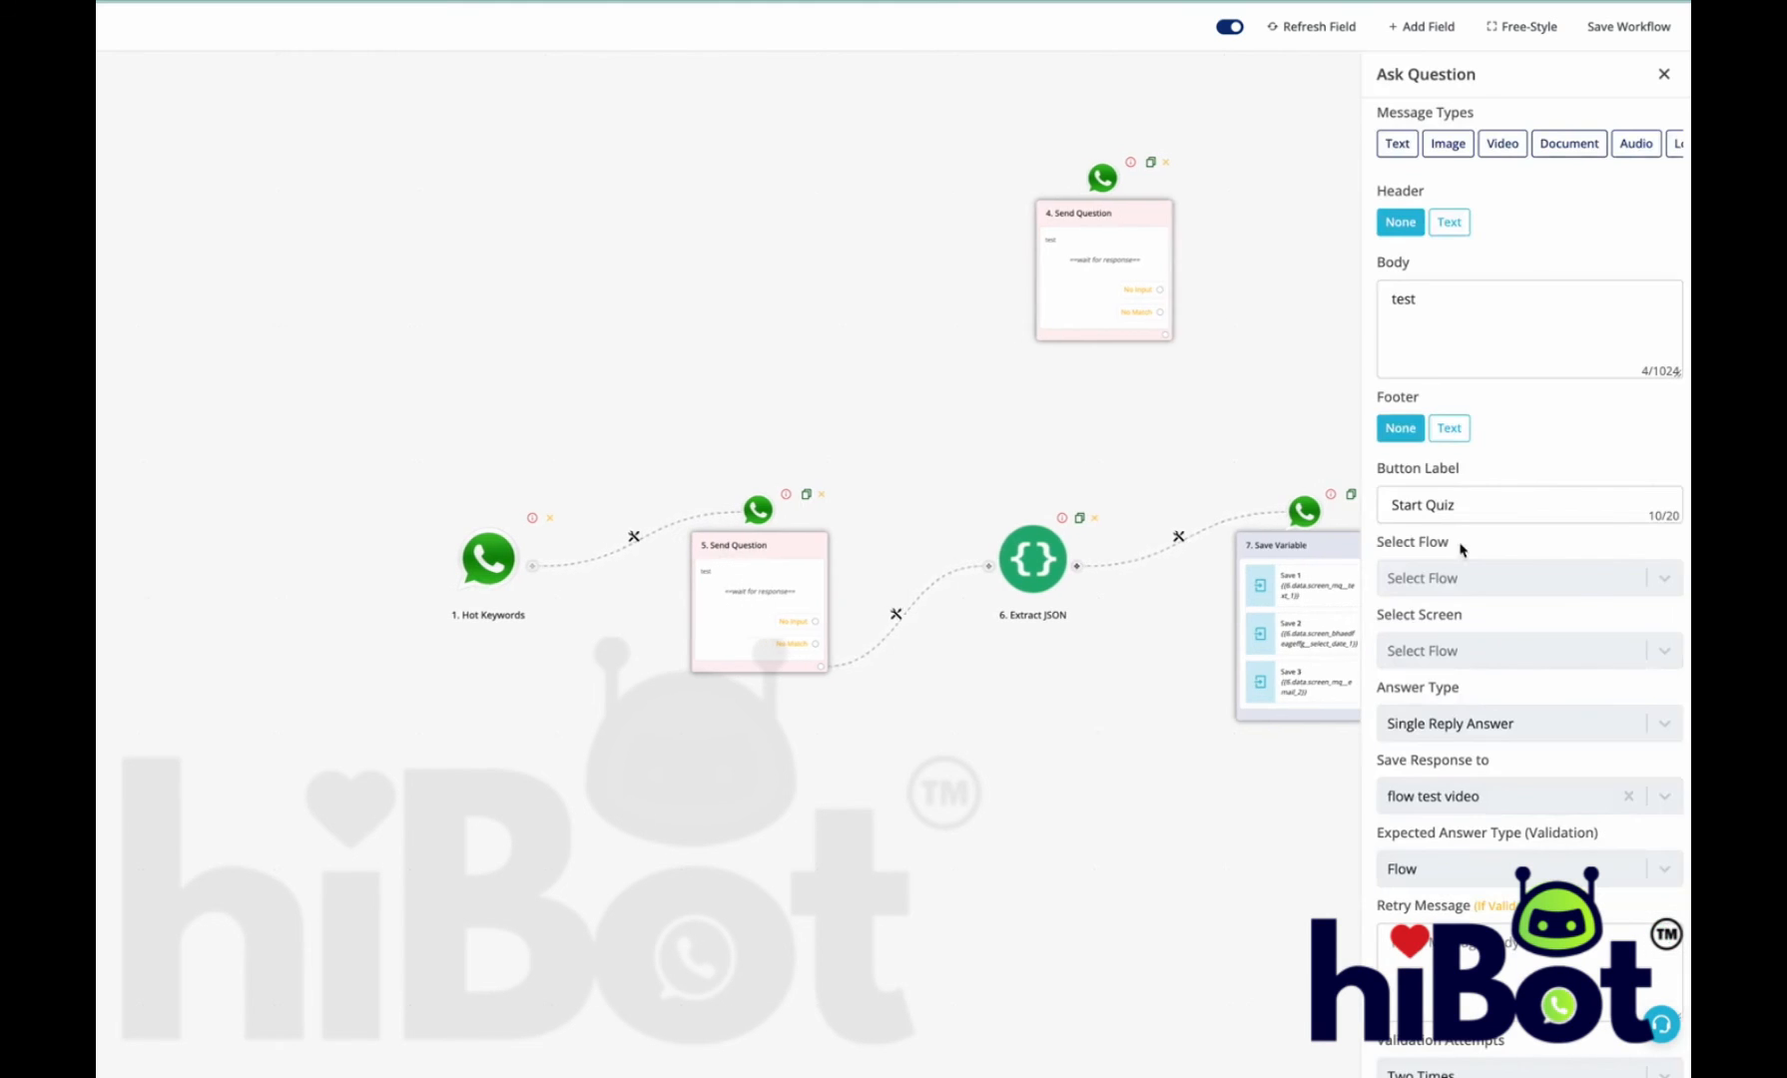
left_click(1662, 74)
Step: Review the Extract JSON step's run history, expanding the output and its data values
scroll(1149, 638, "up", 3)
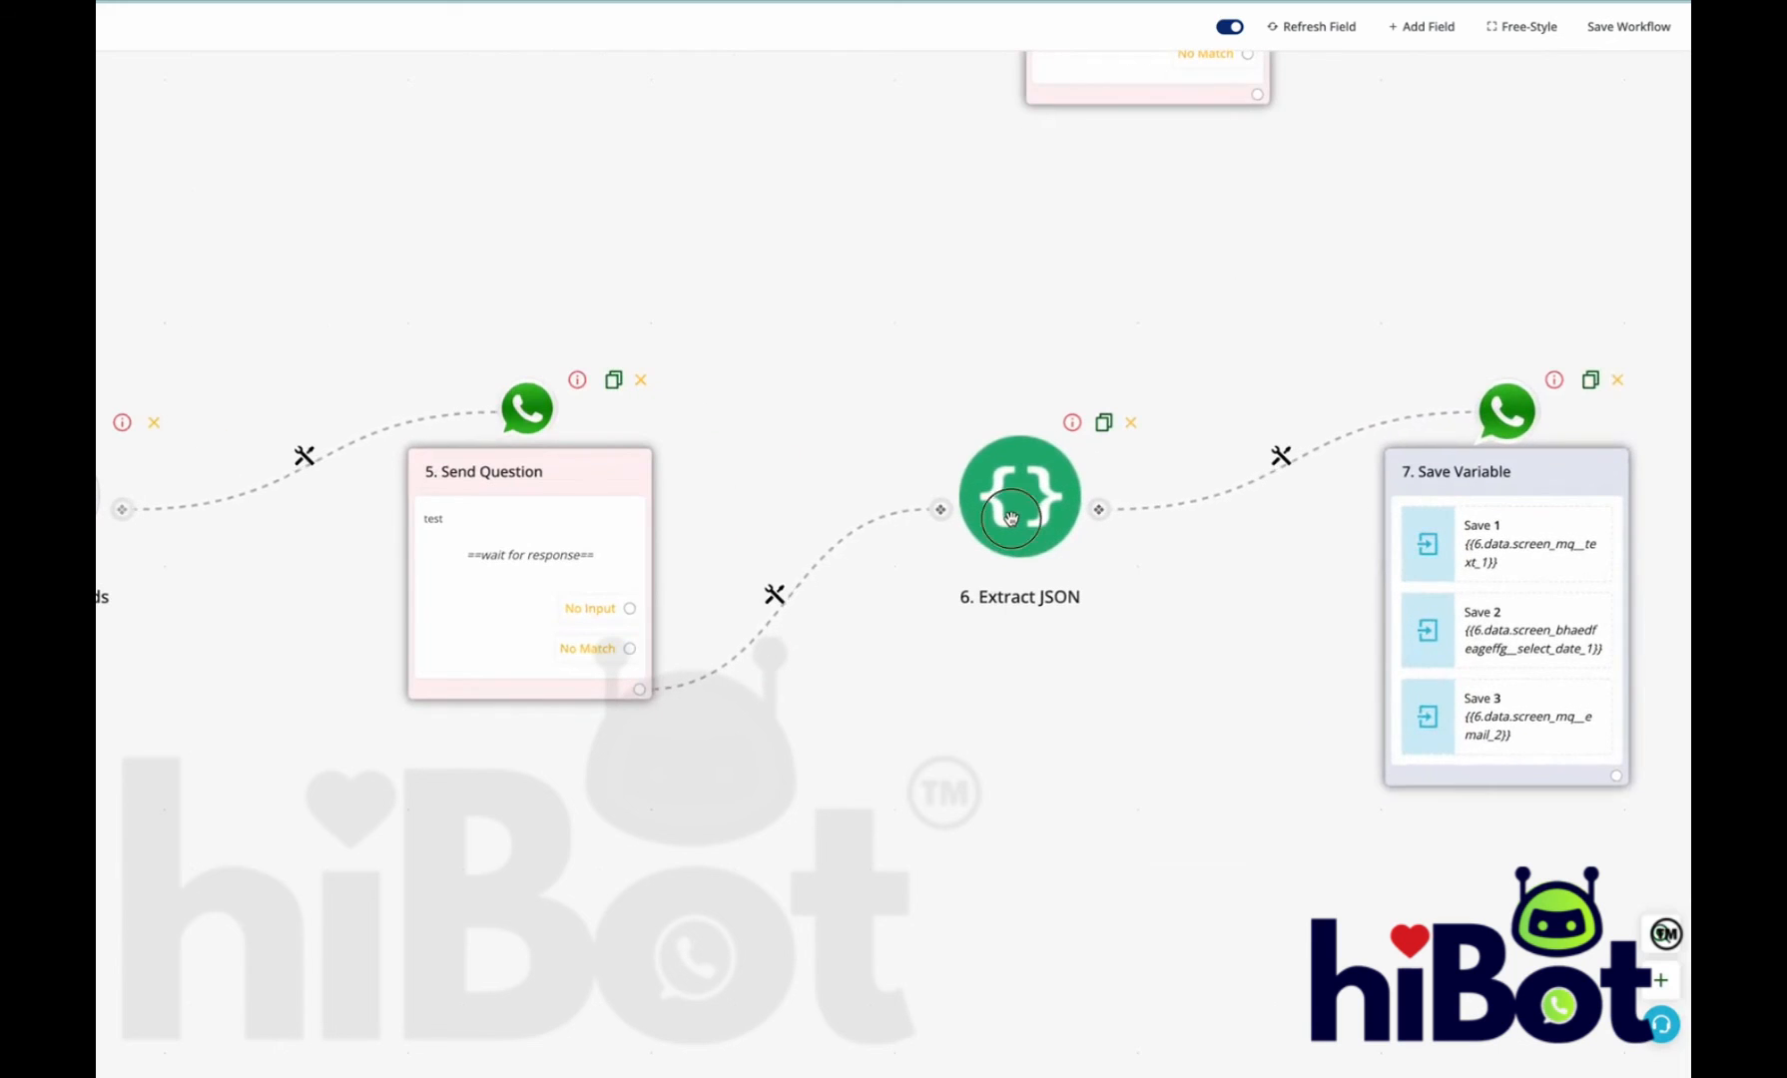
left_click(1023, 455)
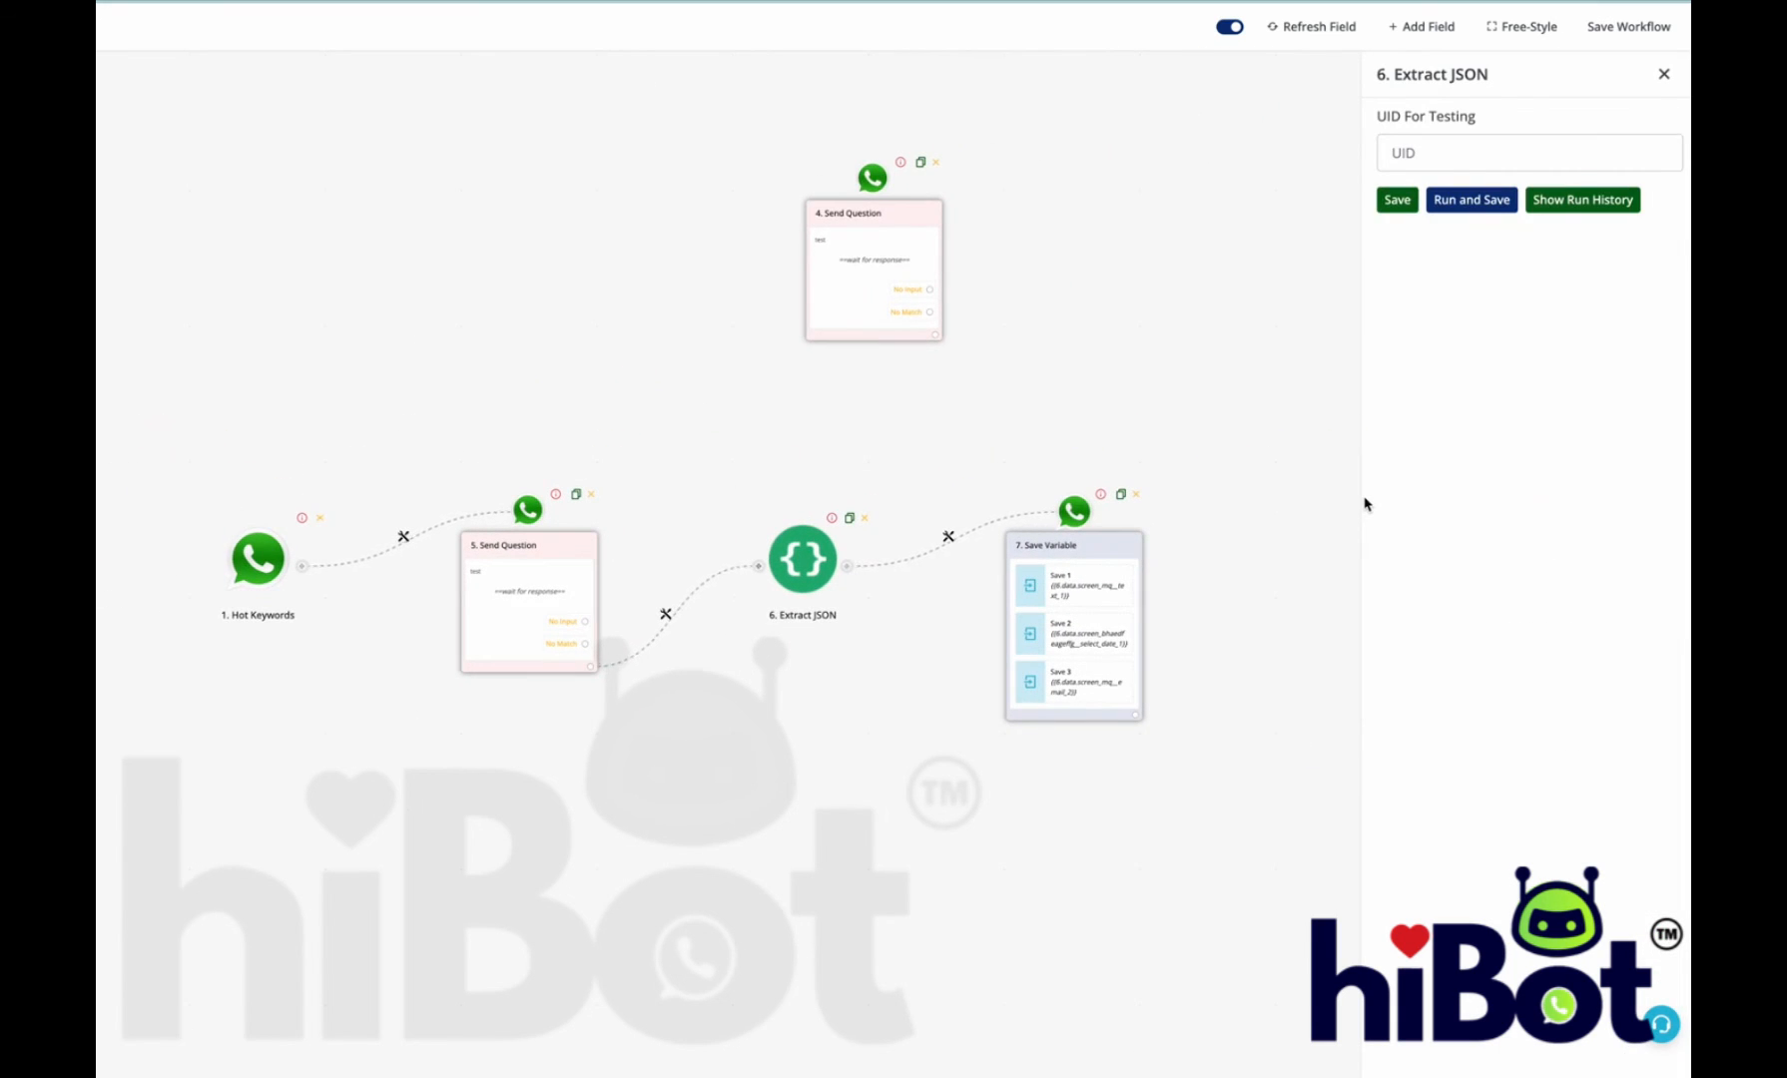
left_click(1445, 153)
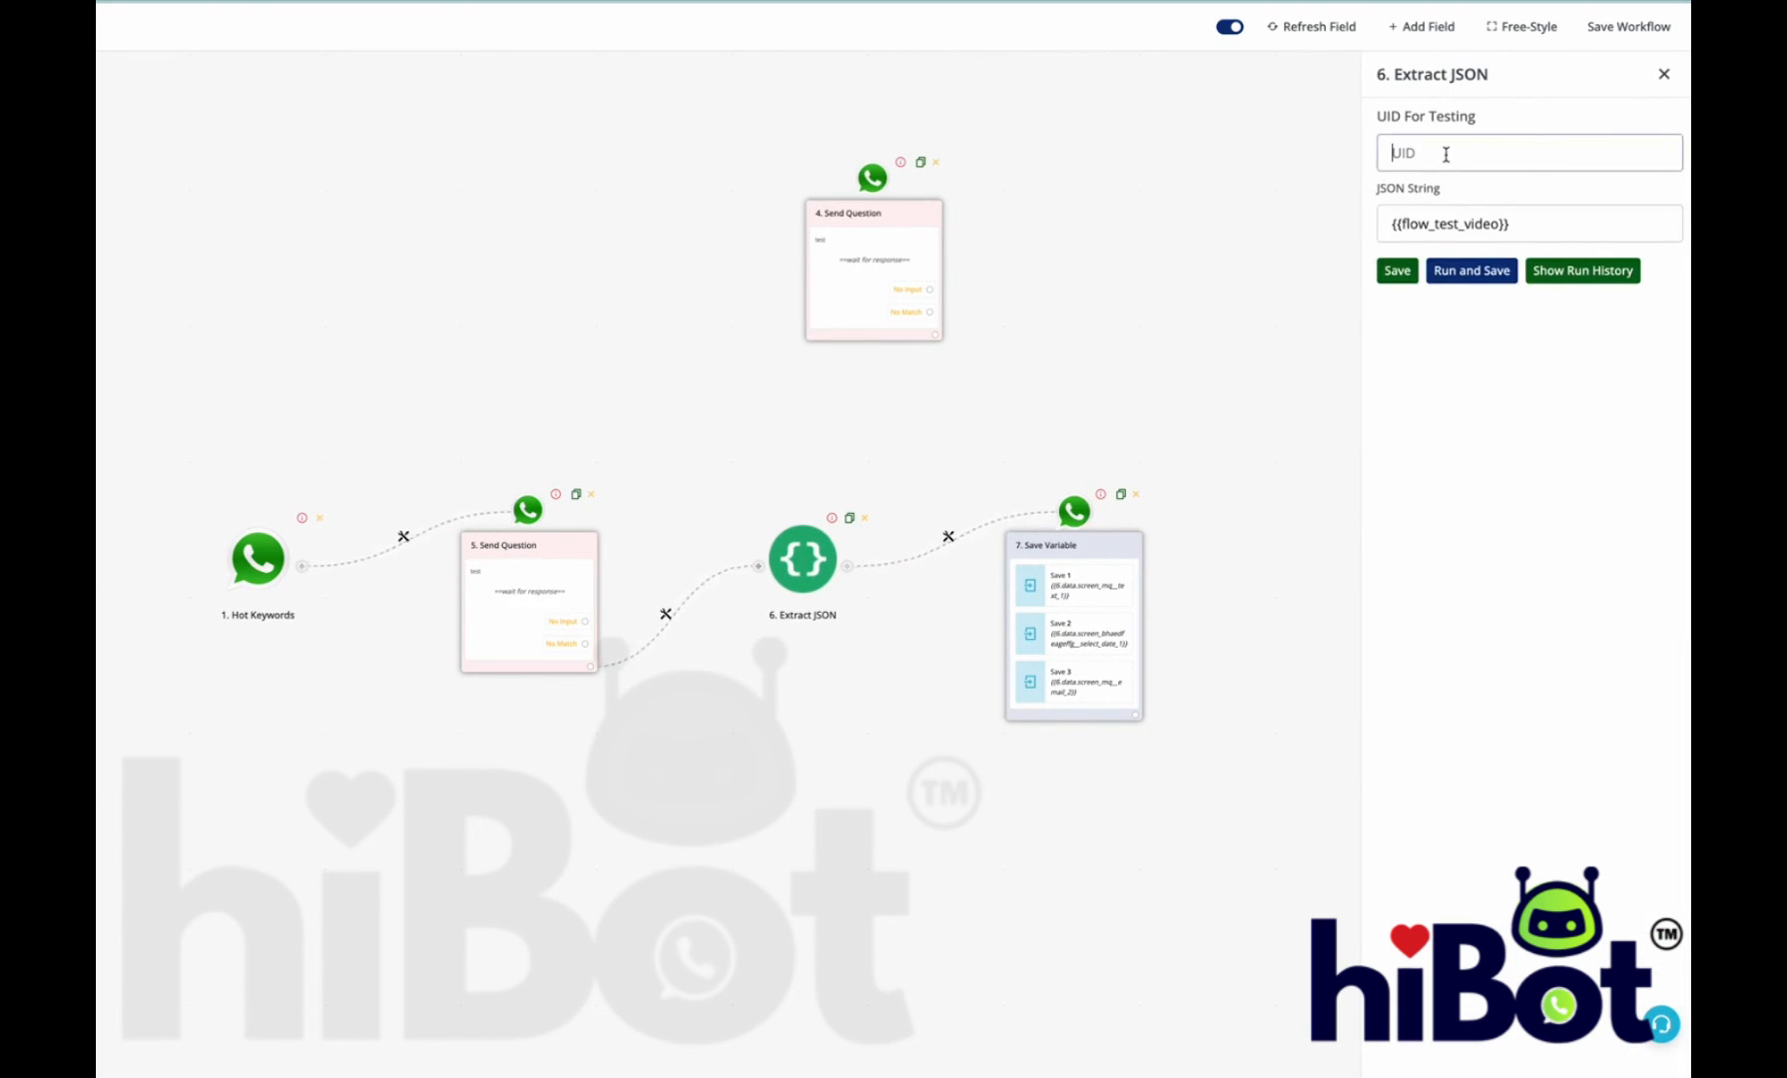
left_click(1542, 271)
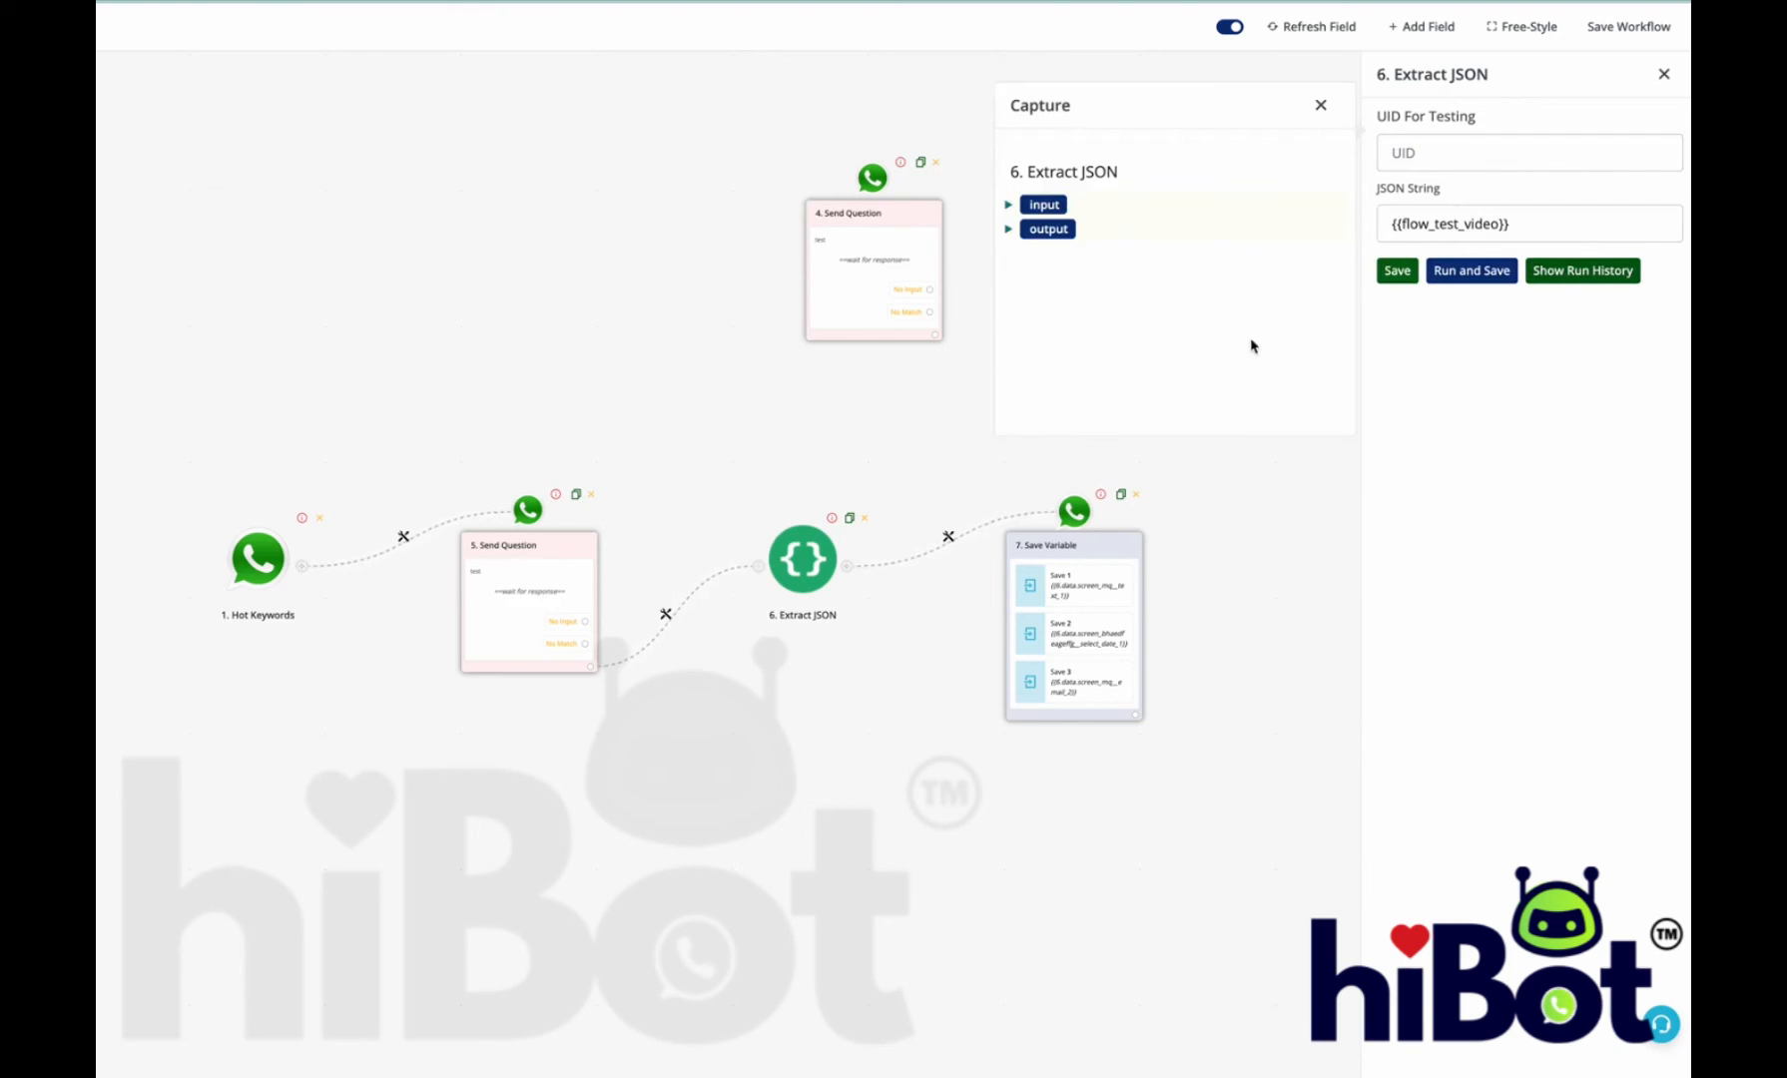
left_click(1009, 229)
left_click(1032, 312)
scroll(1108, 349, "down", 1)
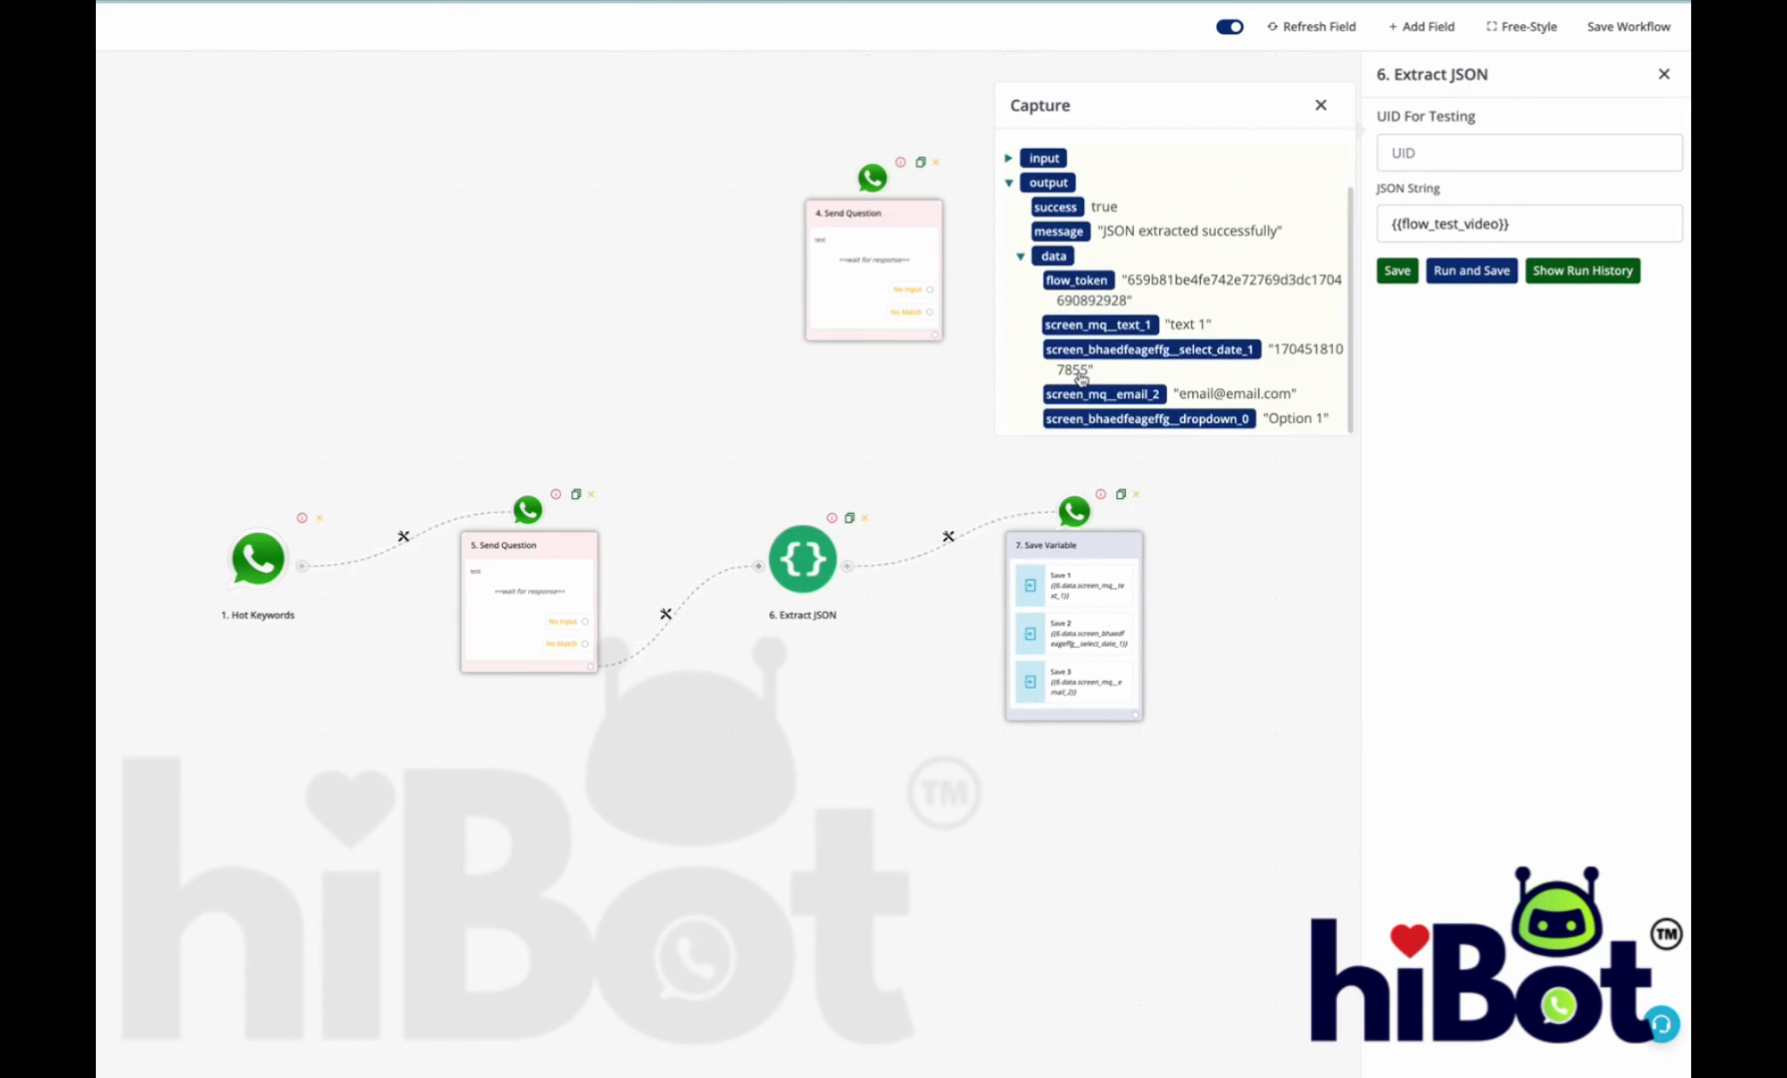
left_click(1319, 107)
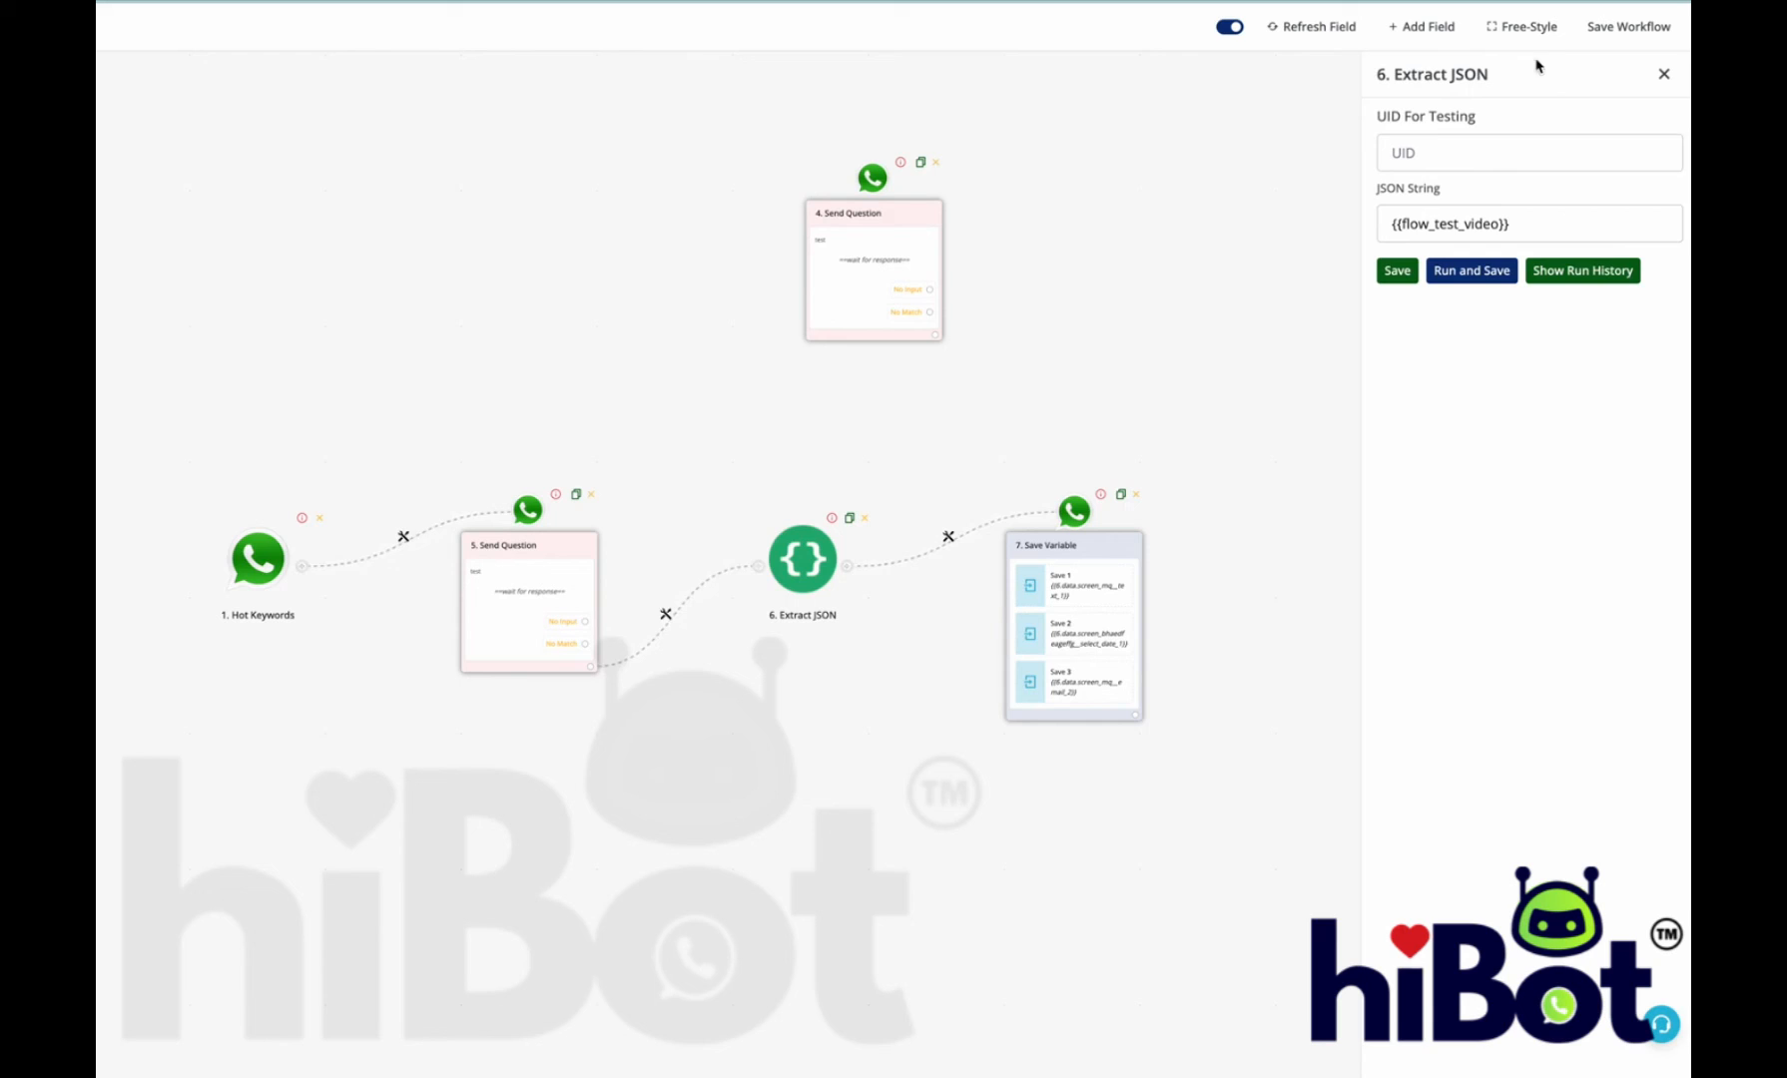
left_click(1661, 75)
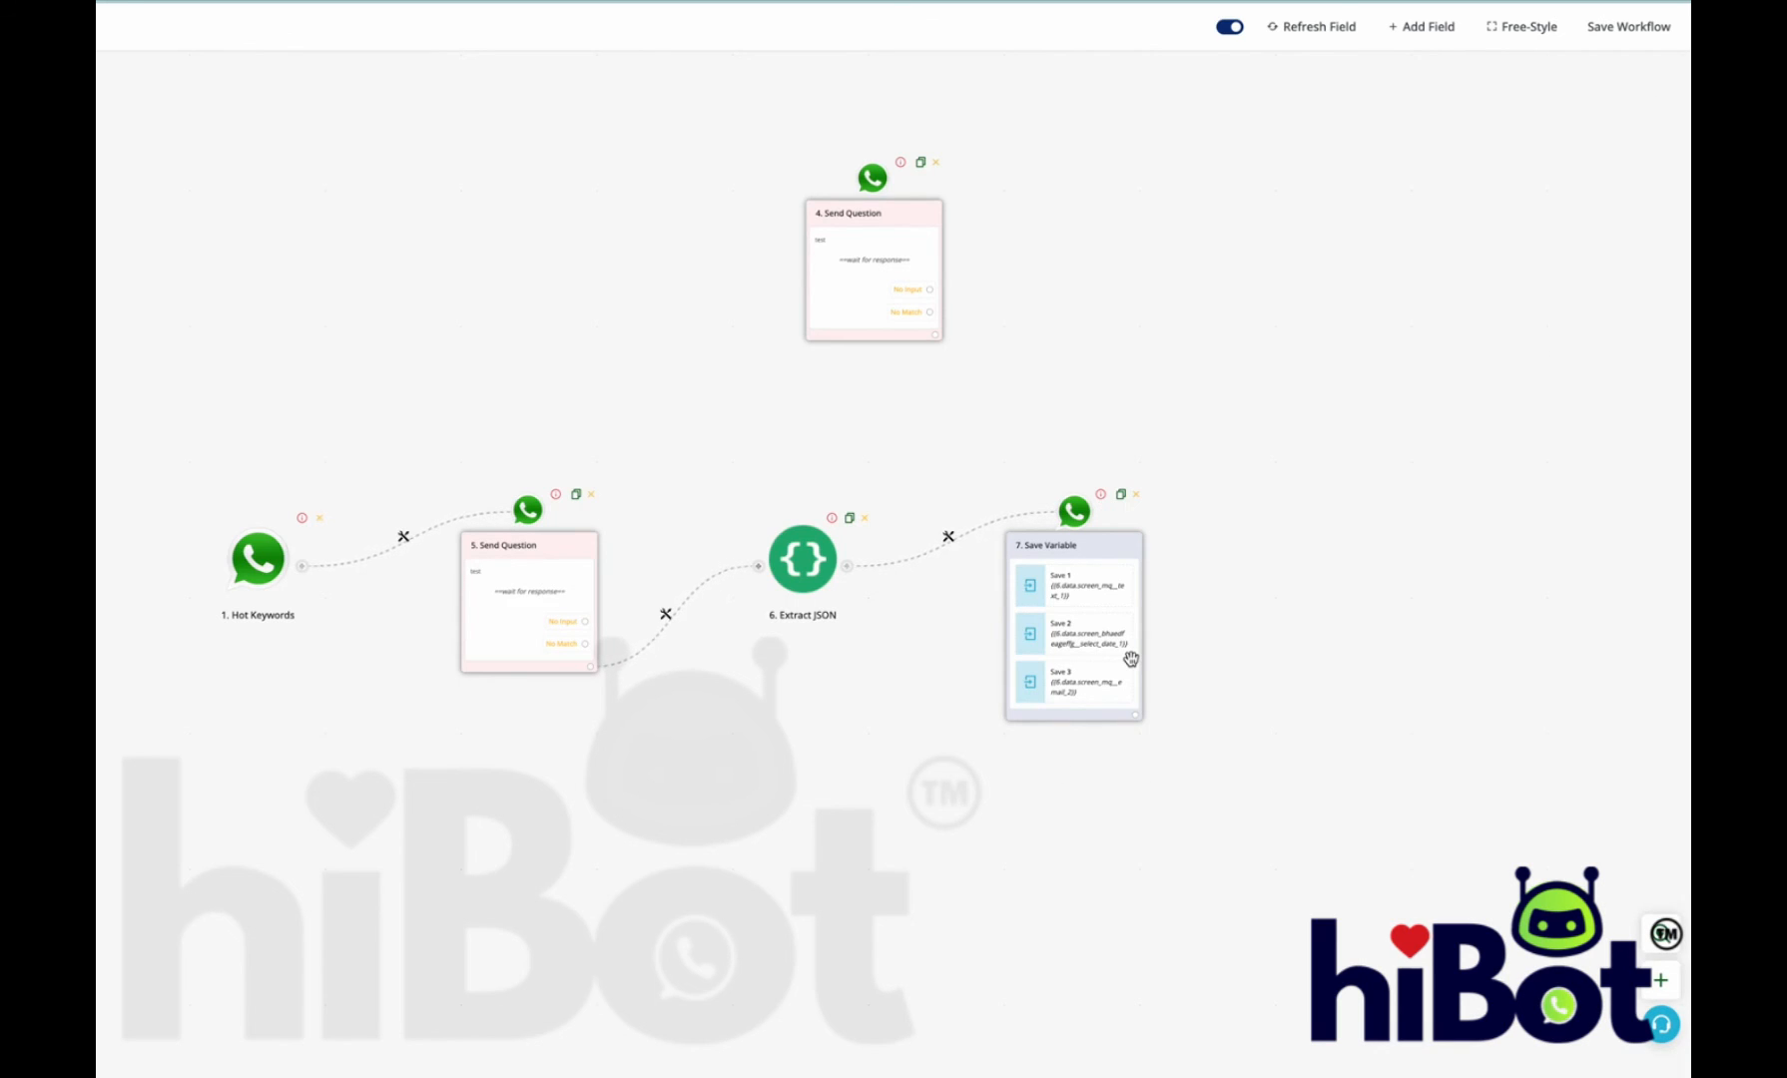